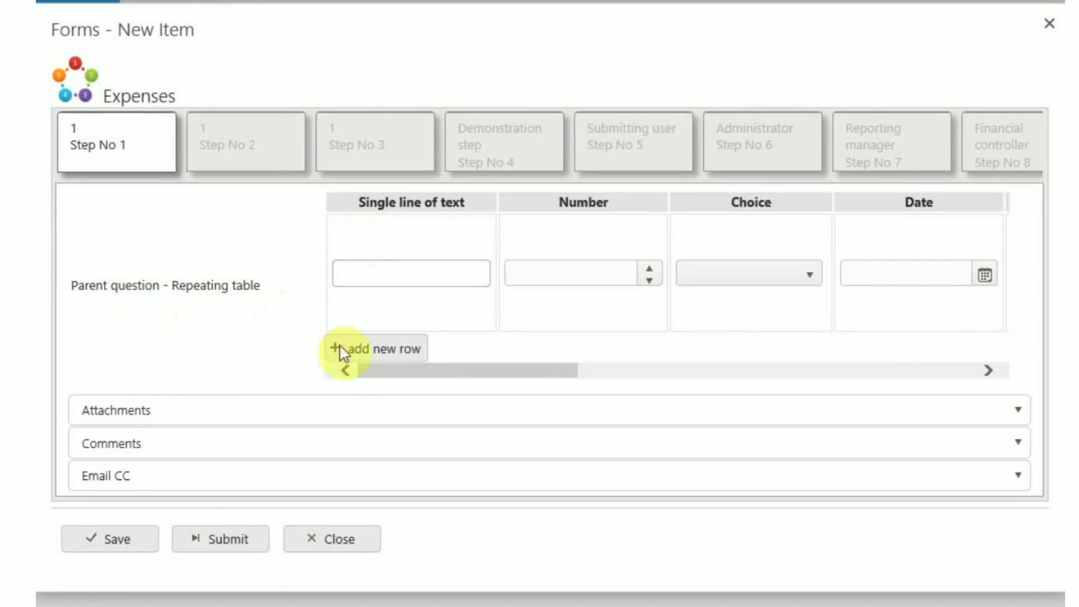
Step: Open the Expenses flow in Flow Designer from the Flows list
{"action": "left_click", "coordinate": [390, 372]}
{"action": "left_click_drag", "start_coordinate": [391, 375], "coordinate": [365, 351]}
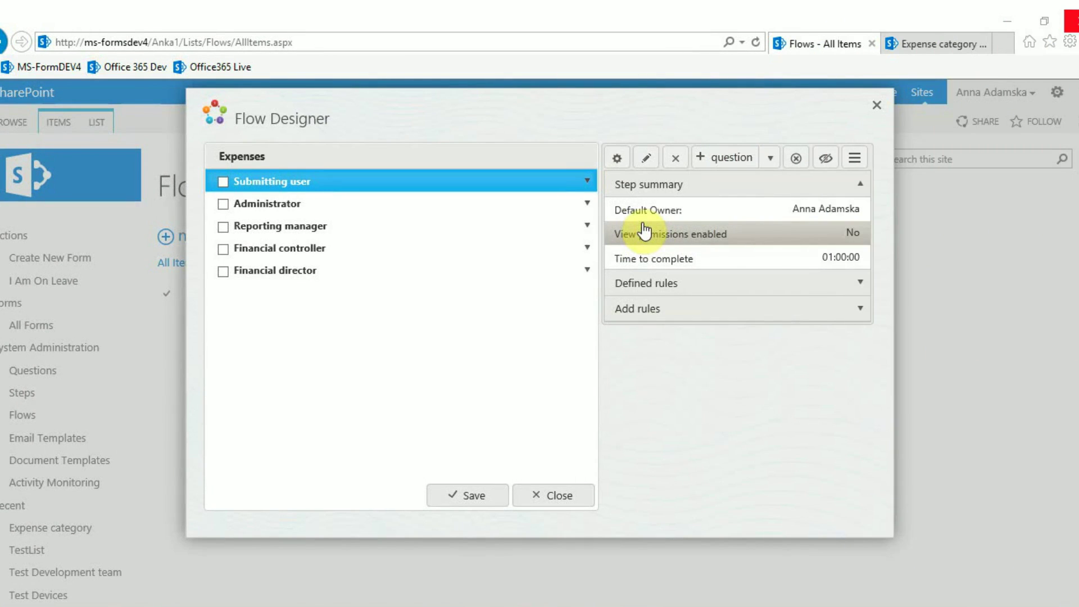
Step: Add a new question titled 'Expenses details' with question type Repeating table
{"action": "left_click", "coordinate": [721, 154]}
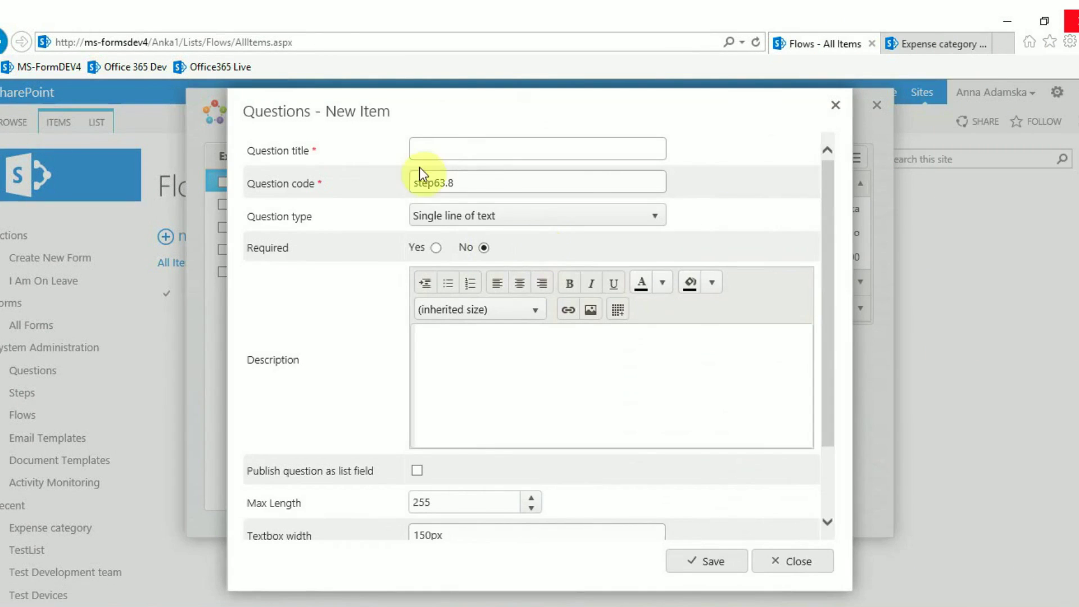
{"action": "left_click", "coordinate": [421, 147]}
{"action": "type", "text": "Expenses deta"}
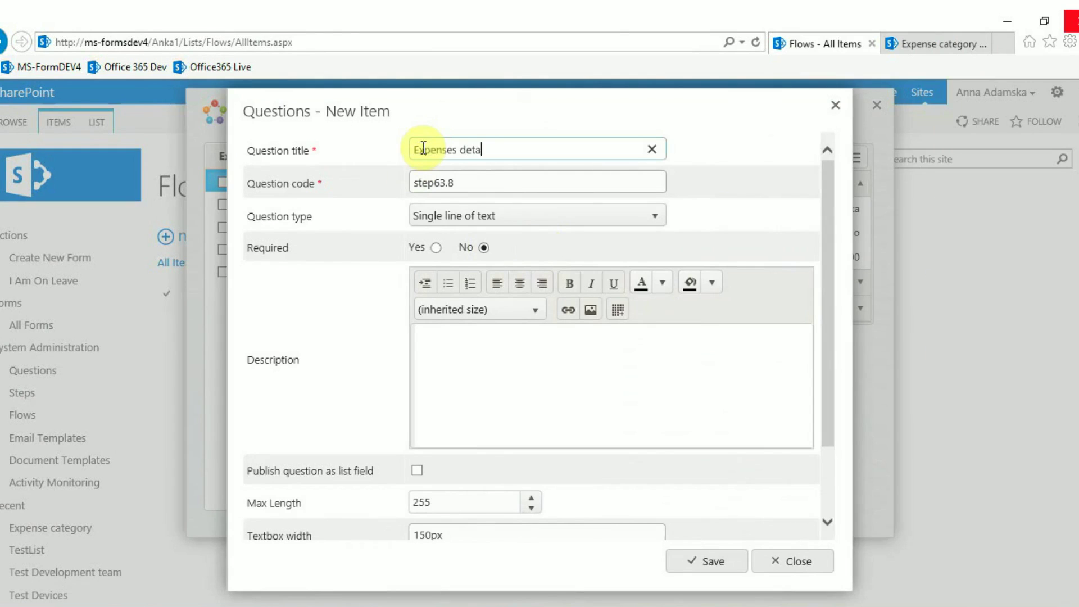
{"action": "type", "text": "ils"}
{"action": "left_click", "coordinate": [477, 221]}
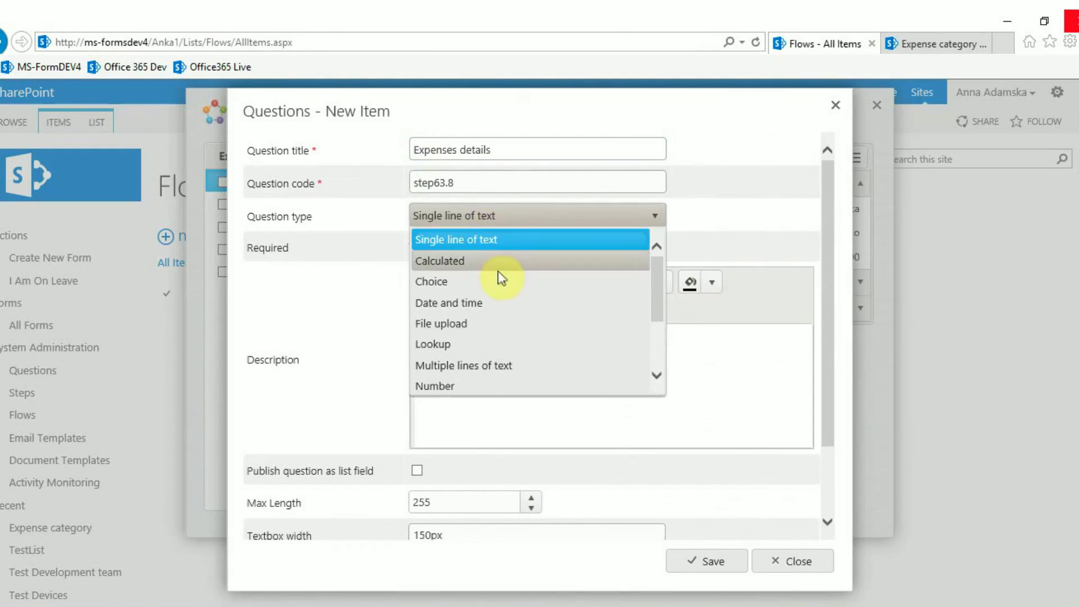
{"action": "left_click_drag", "start_coordinate": [656, 309], "coordinate": [656, 347]}
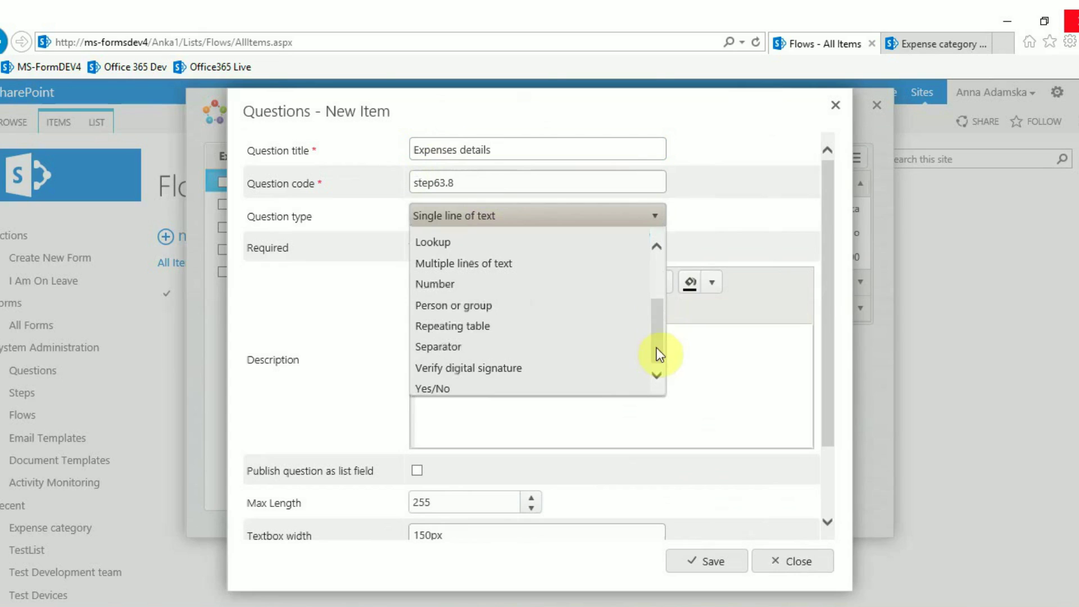
{"action": "left_click", "coordinate": [581, 329]}
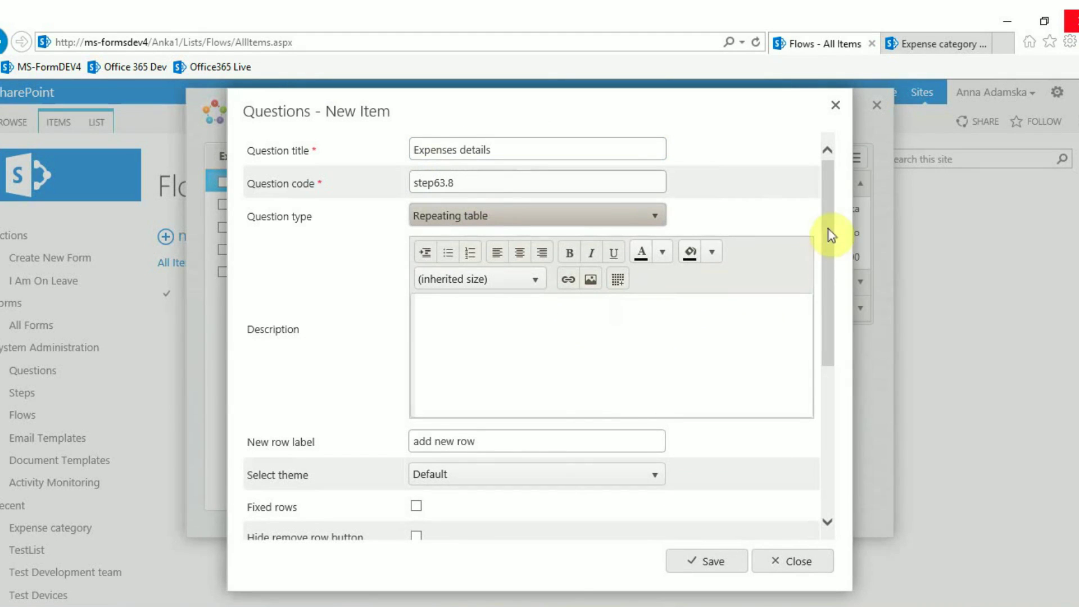
{"action": "left_click_drag", "start_coordinate": [827, 229], "coordinate": [829, 344]}
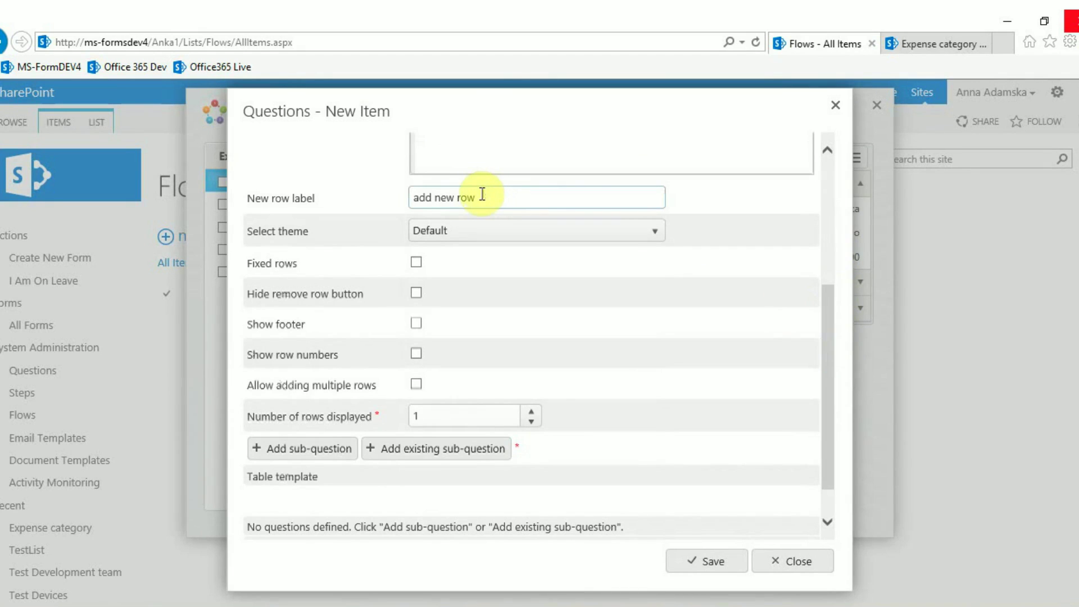
Step: Change the row label to 'add another expense', keep the Default theme, and turn on Fixed rows
{"action": "left_click_drag", "start_coordinate": [482, 194], "coordinate": [436, 197]}
{"action": "type", "text": "another expense"}
{"action": "left_click", "coordinate": [446, 232]}
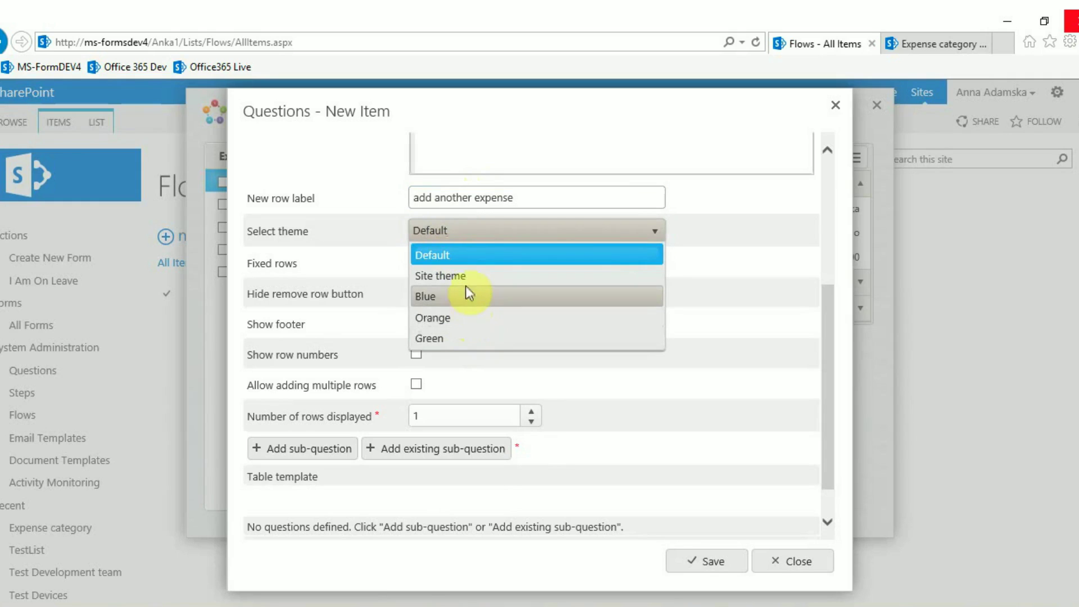
{"action": "left_click", "coordinate": [466, 255]}
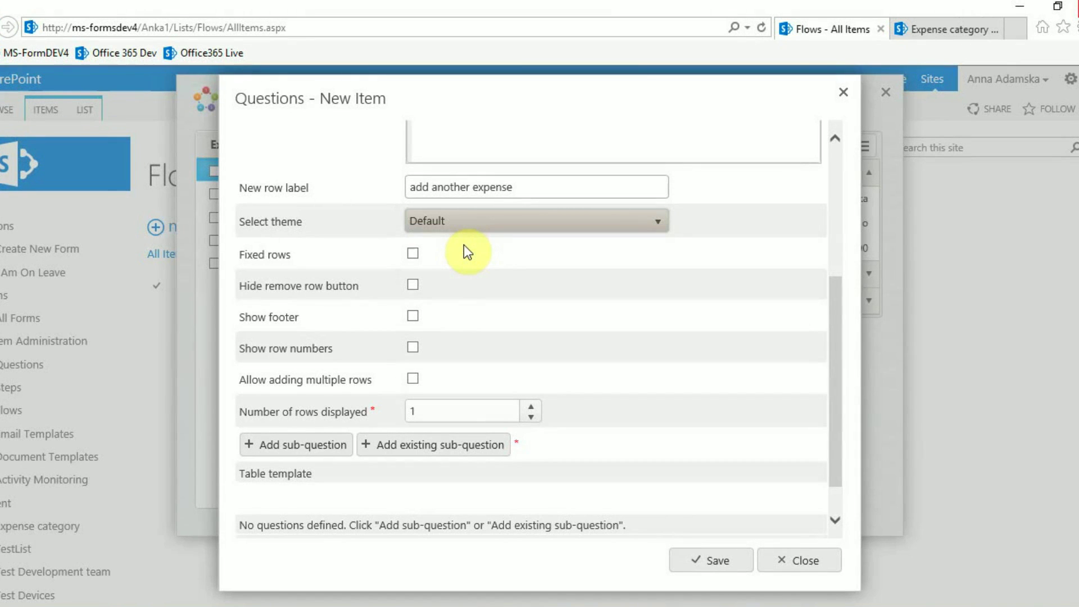
{"action": "left_click", "coordinate": [413, 254]}
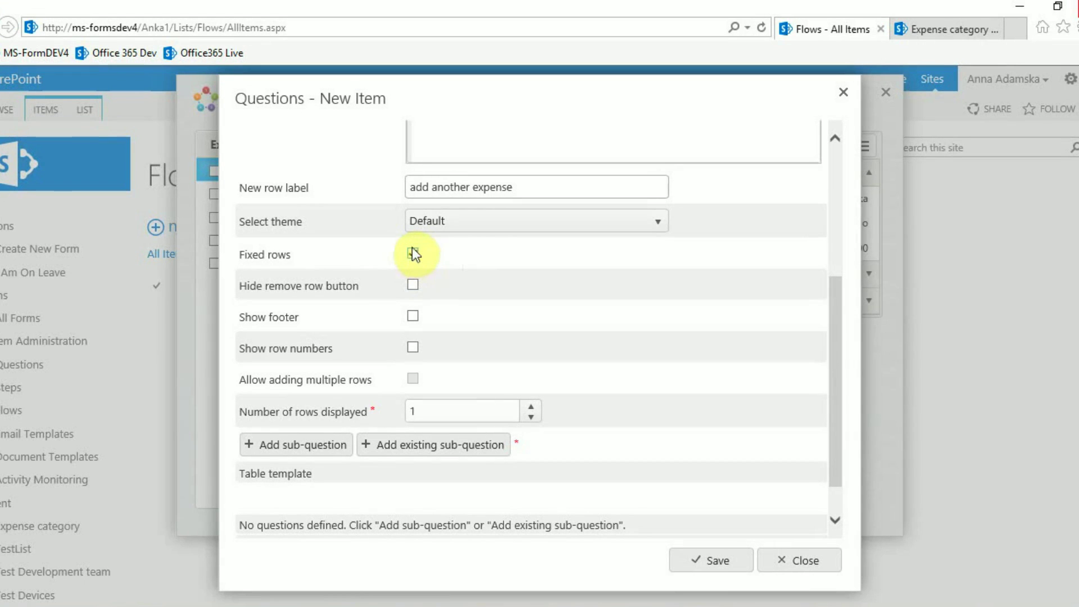
Step: Switch on Show footer for the Expenses details table
{"action": "left_click", "coordinate": [414, 319]}
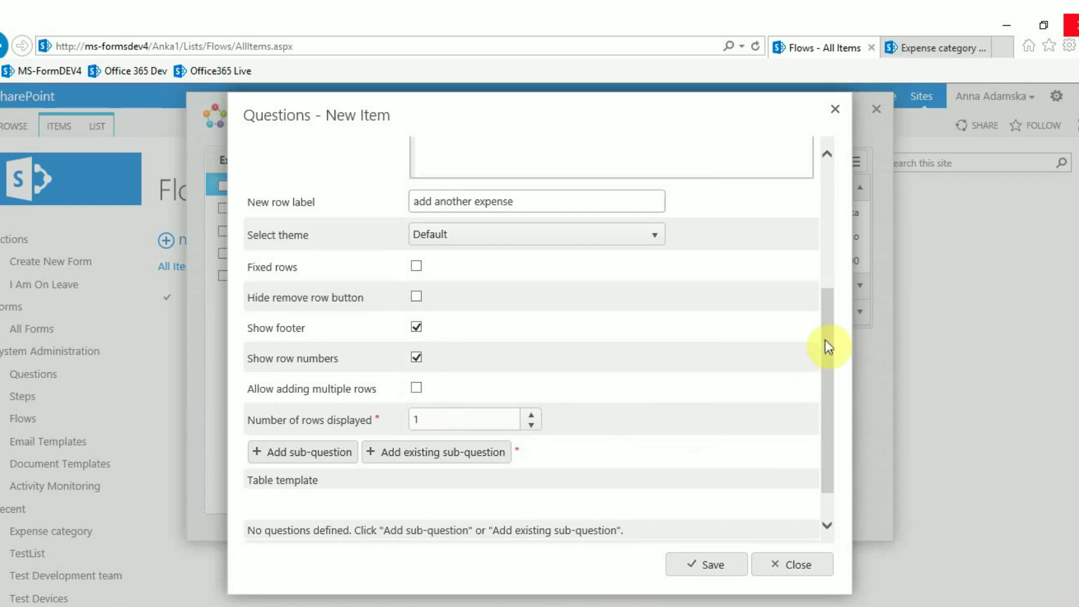
Step: Tick 'Show question title on form?' for the Expenses details table
{"action": "left_click_drag", "start_coordinate": [826, 344], "coordinate": [826, 426]}
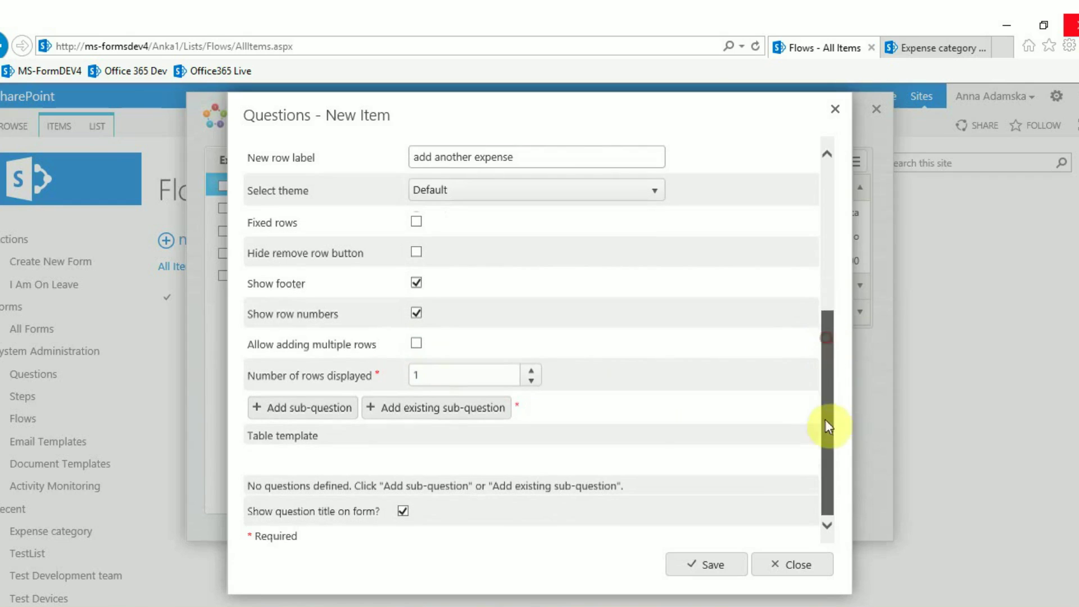
{"action": "left_click", "coordinate": [403, 511]}
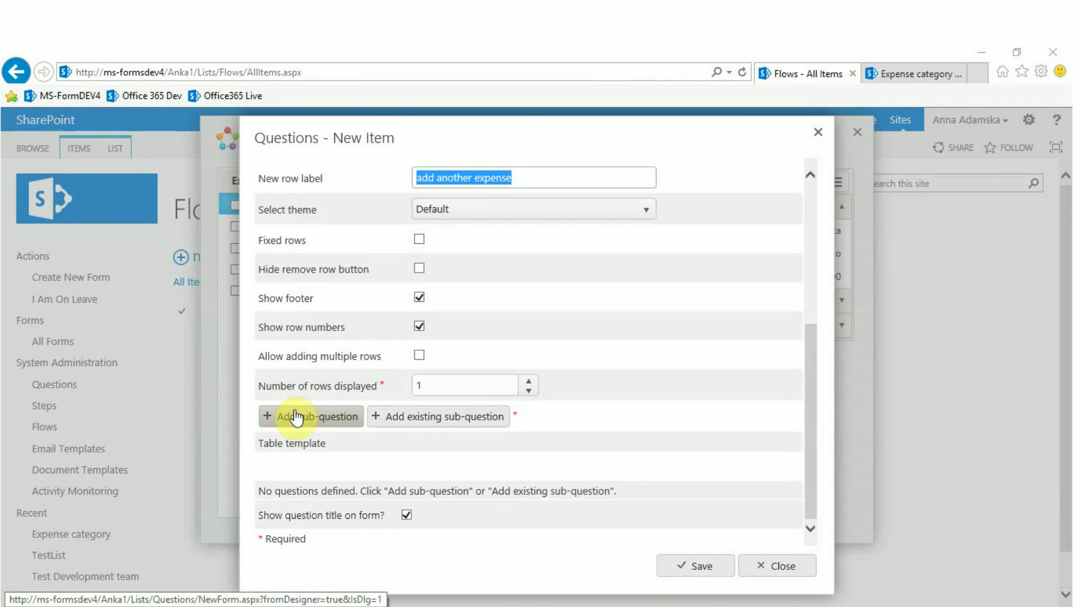
Step: Add a Date sub-question as Date and time, date only, defaulting to Today
{"action": "left_click", "coordinate": [296, 427]}
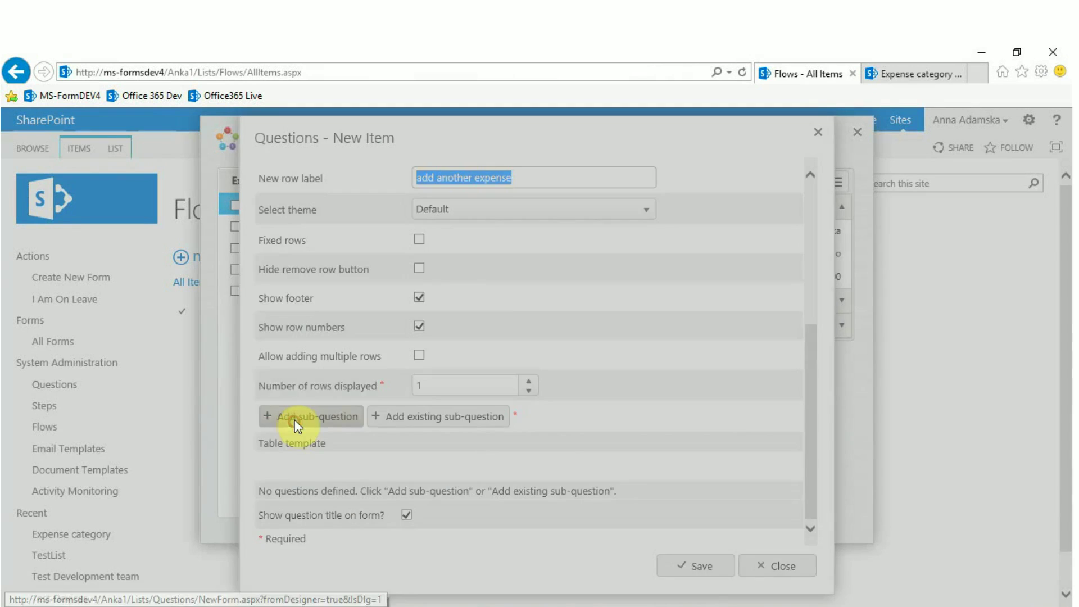
{"action": "left_click", "coordinate": [442, 172]}
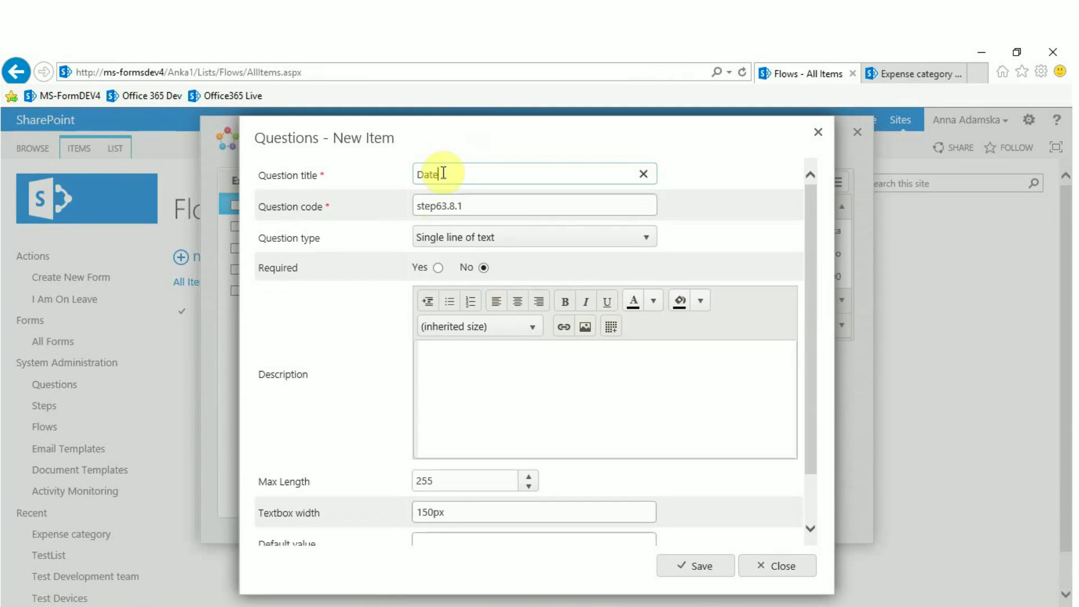
{"action": "left_click", "coordinate": [449, 241]}
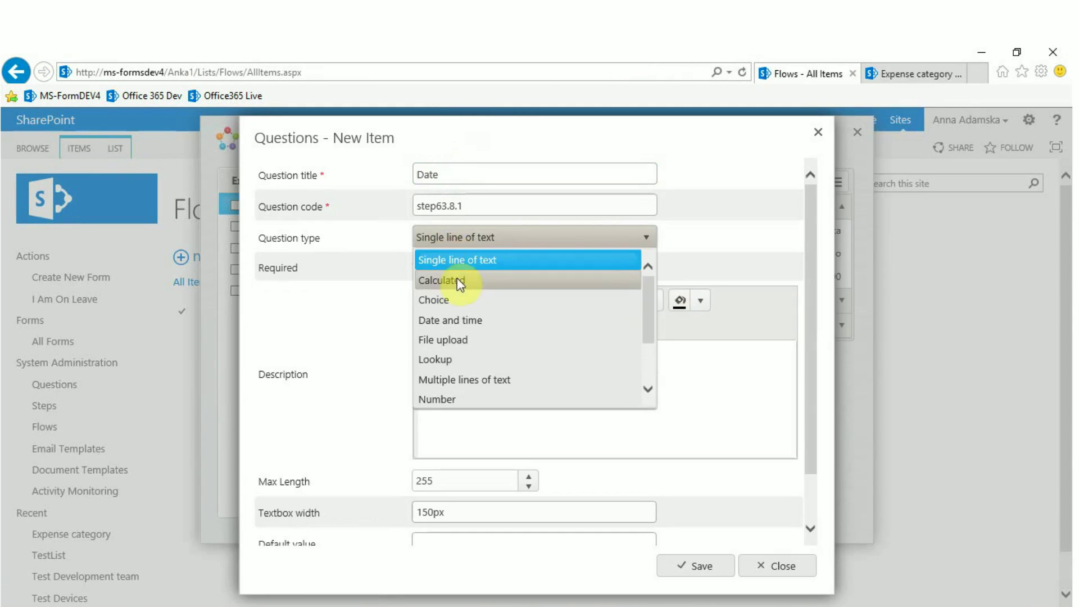
{"action": "left_click", "coordinate": [453, 318]}
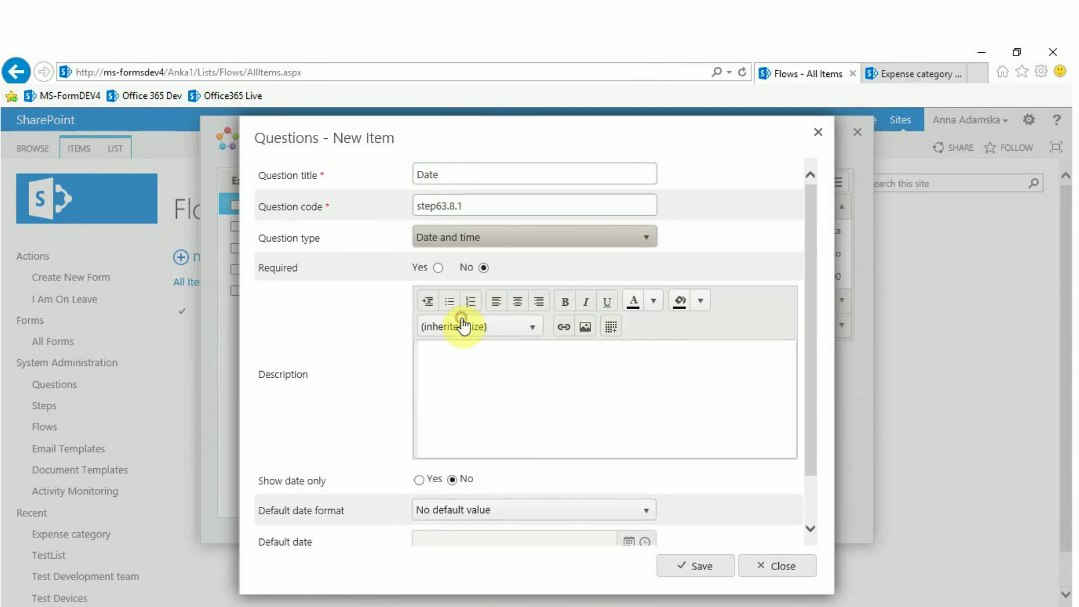
{"action": "left_click", "coordinate": [420, 480]}
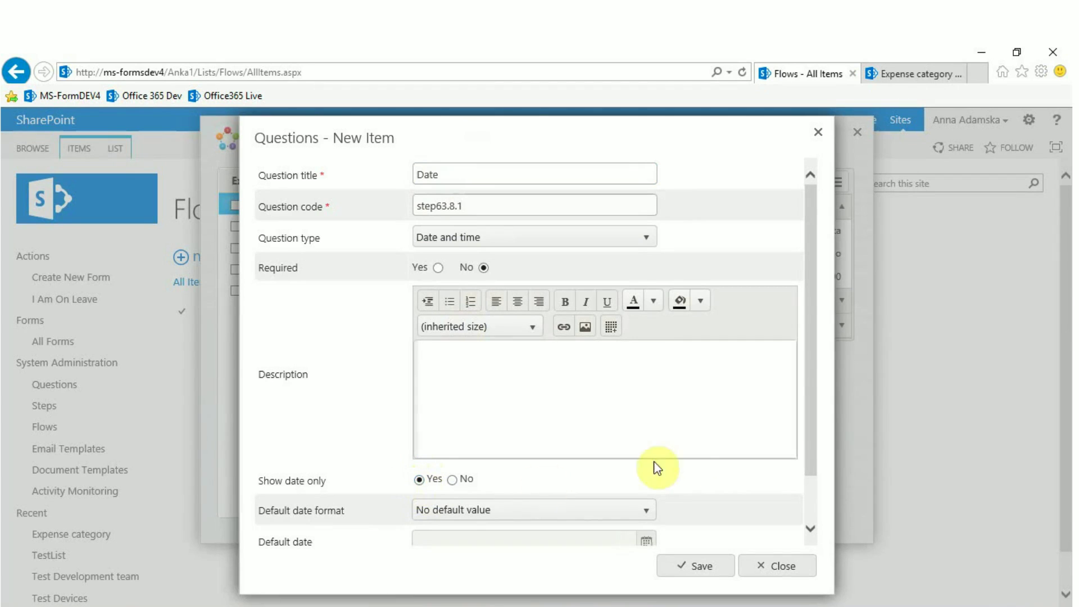
{"action": "left_click_drag", "start_coordinate": [808, 354], "coordinate": [811, 421]}
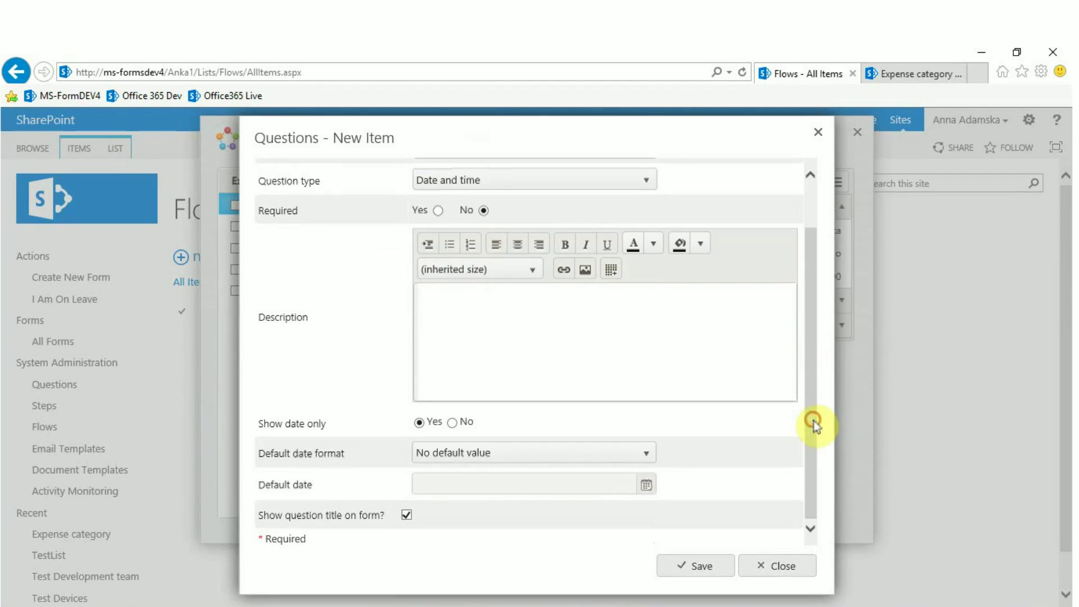
{"action": "left_click", "coordinate": [644, 453]}
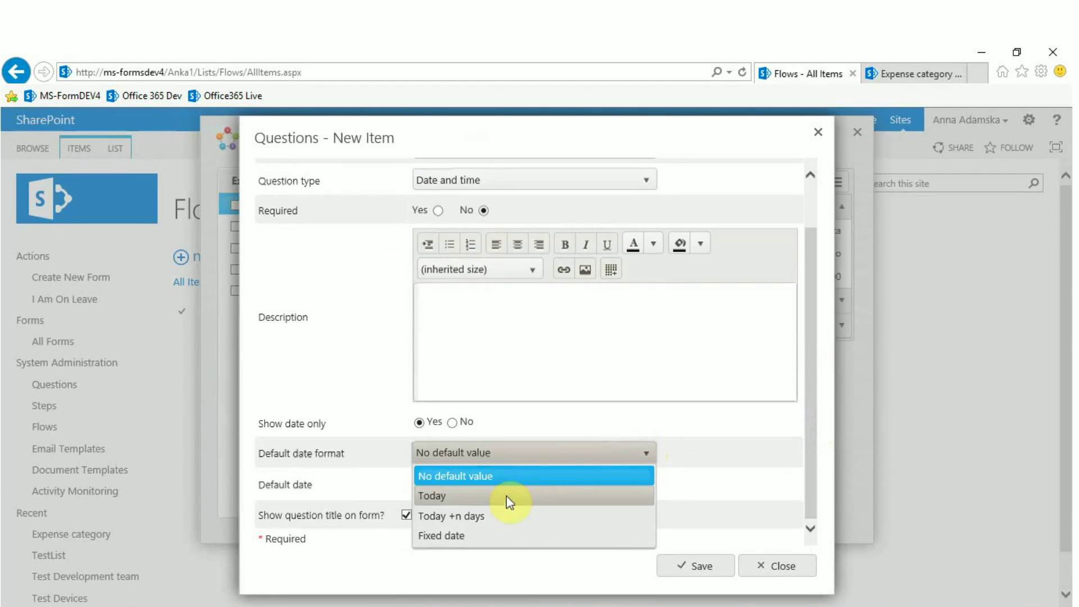
{"action": "left_click", "coordinate": [513, 501]}
{"action": "left_click", "coordinate": [696, 566]}
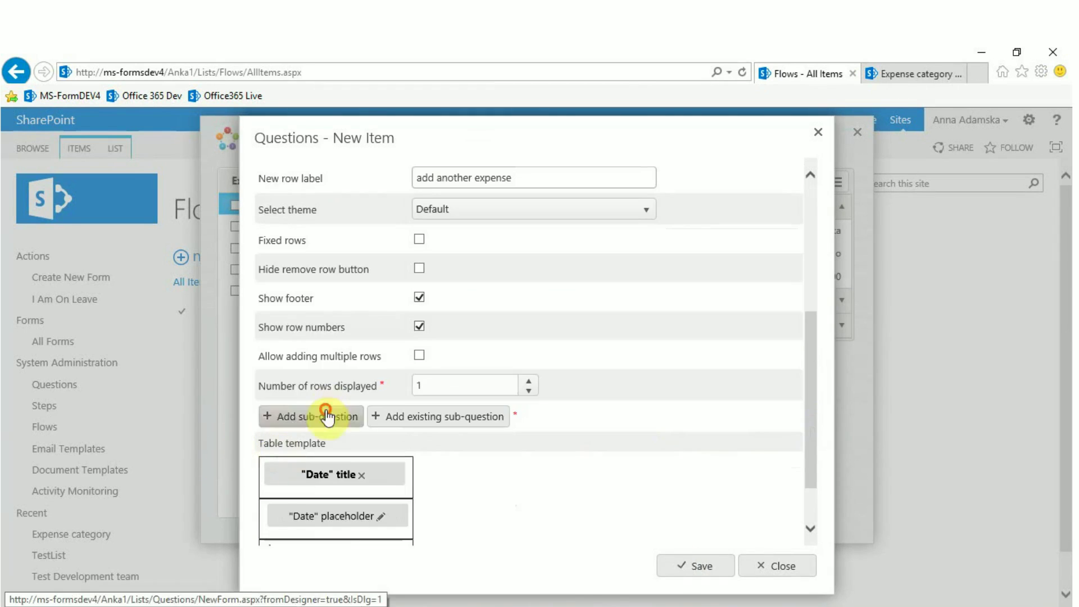
Step: Add a 'Description' sub-question as a single line of text
{"action": "left_click", "coordinate": [326, 412]}
{"action": "left_click", "coordinate": [477, 174]}
{"action": "type", "text": "Description"}
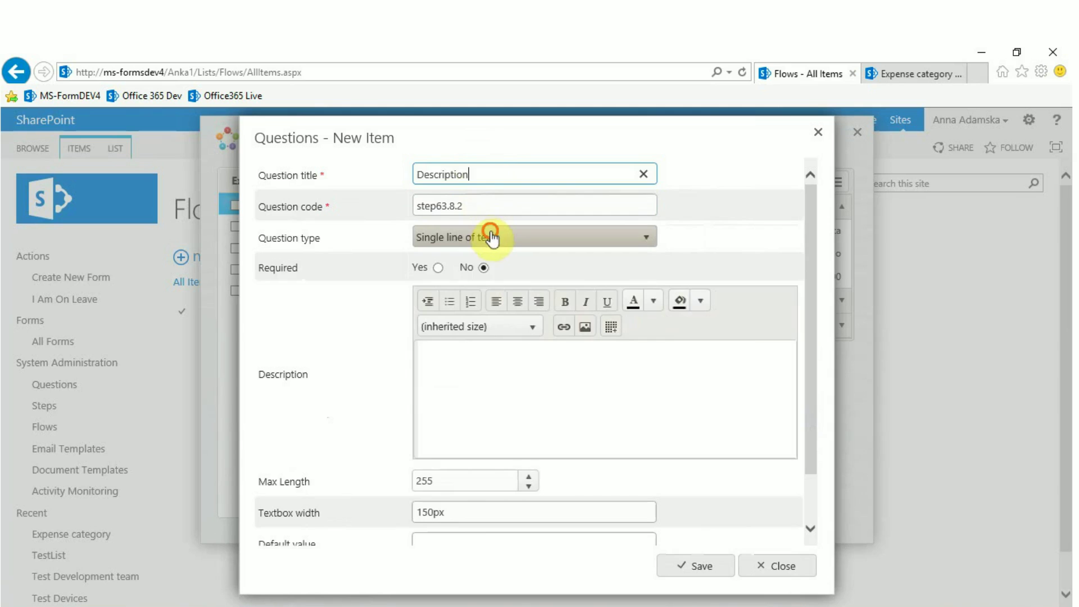
{"action": "left_click", "coordinate": [494, 236]}
{"action": "left_click", "coordinate": [504, 261]}
{"action": "left_click", "coordinate": [716, 565]}
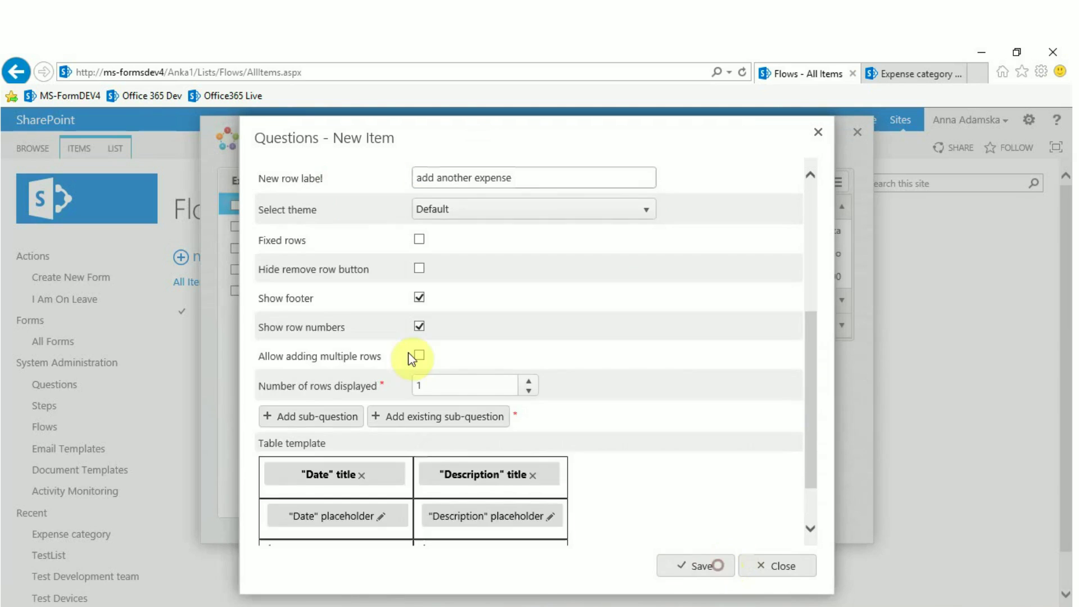
Step: Start a Category sub-question as a Choice with the pasted expense categories
{"action": "left_click", "coordinate": [318, 411]}
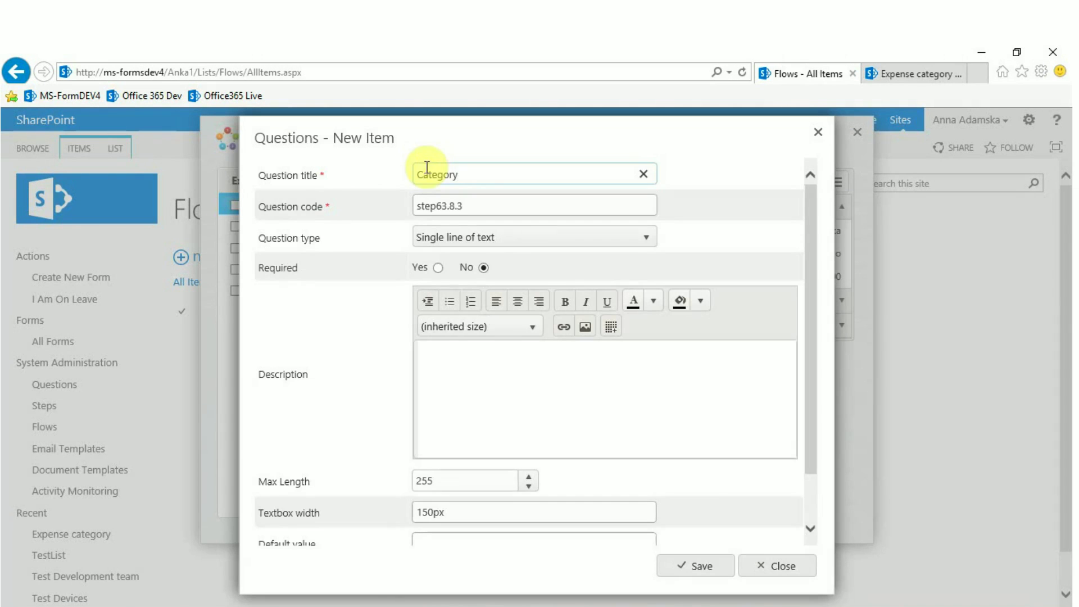
{"action": "left_click", "coordinate": [437, 238]}
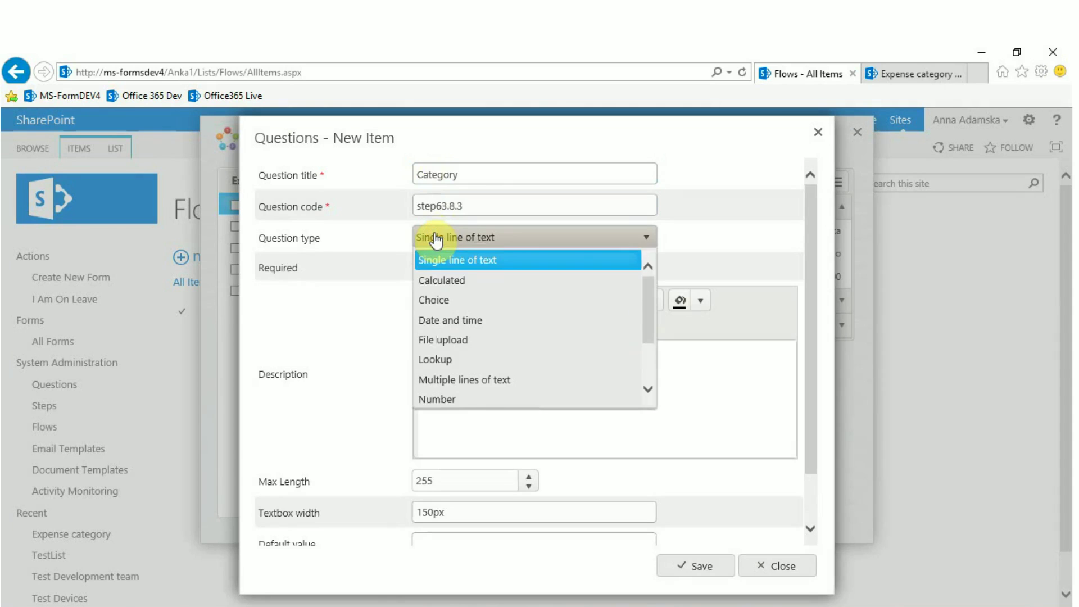
{"action": "left_click", "coordinate": [444, 301]}
{"action": "scroll", "coordinate": [808, 377], "scroll_direction": "down", "scroll_amount": 1}
{"action": "left_click", "coordinate": [427, 420]}
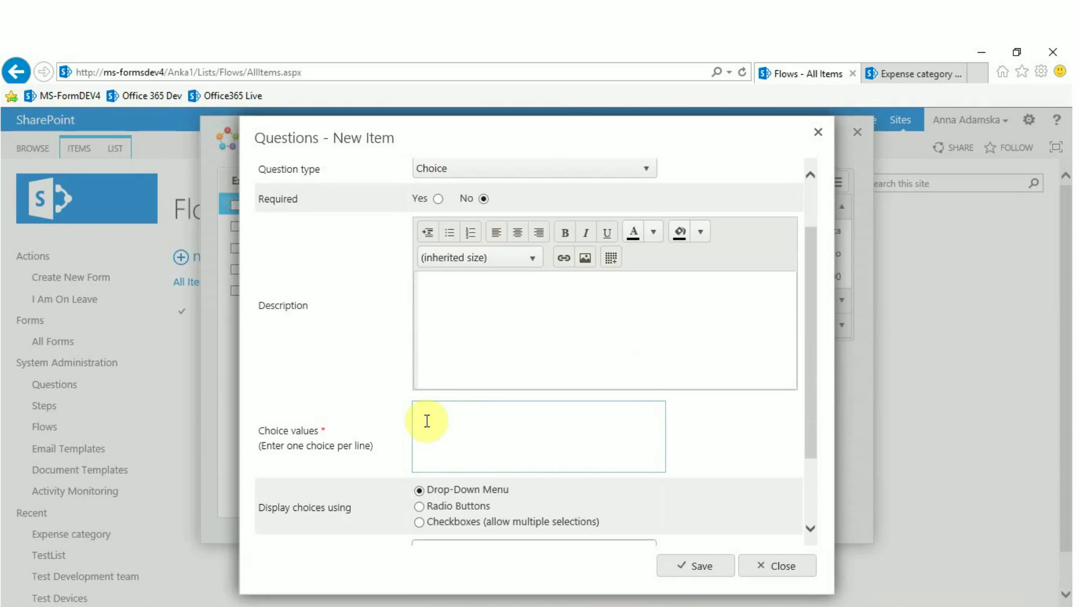
{"action": "type", "text": "Subsistence allowance Entertain/Meals Accom/Travel Corporate entertaimnent Phone Sundry"}
{"action": "left_click", "coordinate": [658, 421]}
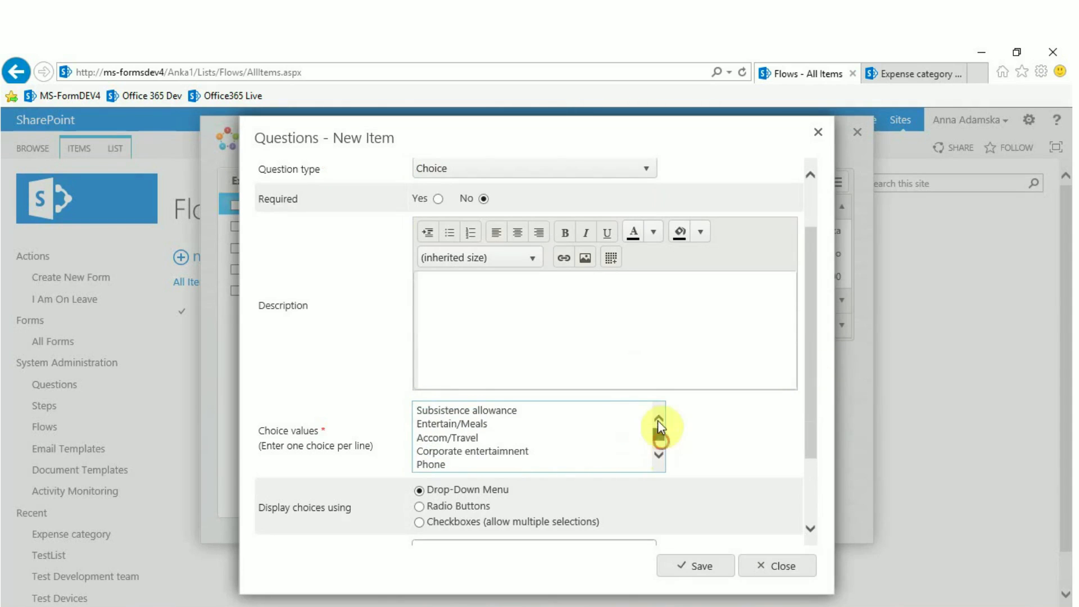
{"action": "scroll", "coordinate": [735, 414], "scroll_direction": "up", "scroll_amount": 1}
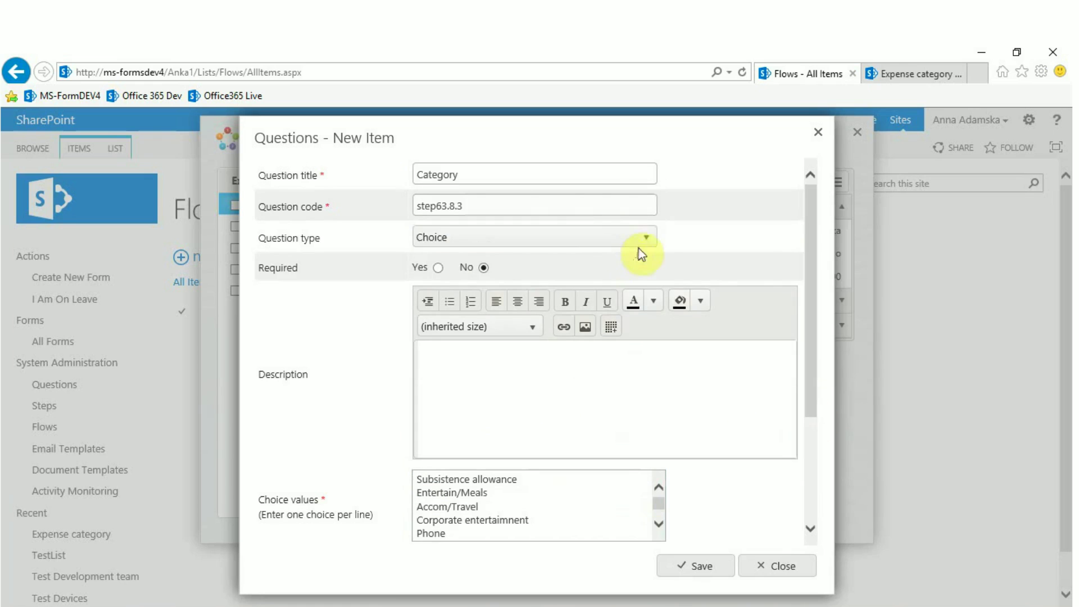
Step: Change Category to a Lookup sourced from the Expense category list and save it
{"action": "left_click", "coordinate": [639, 238]}
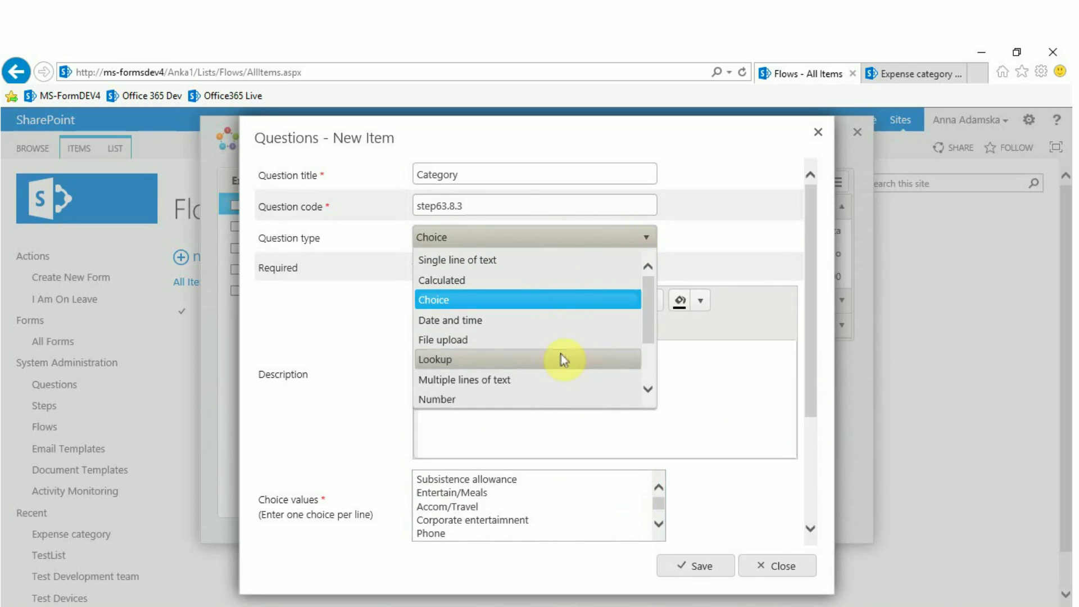
{"action": "left_click", "coordinate": [562, 358]}
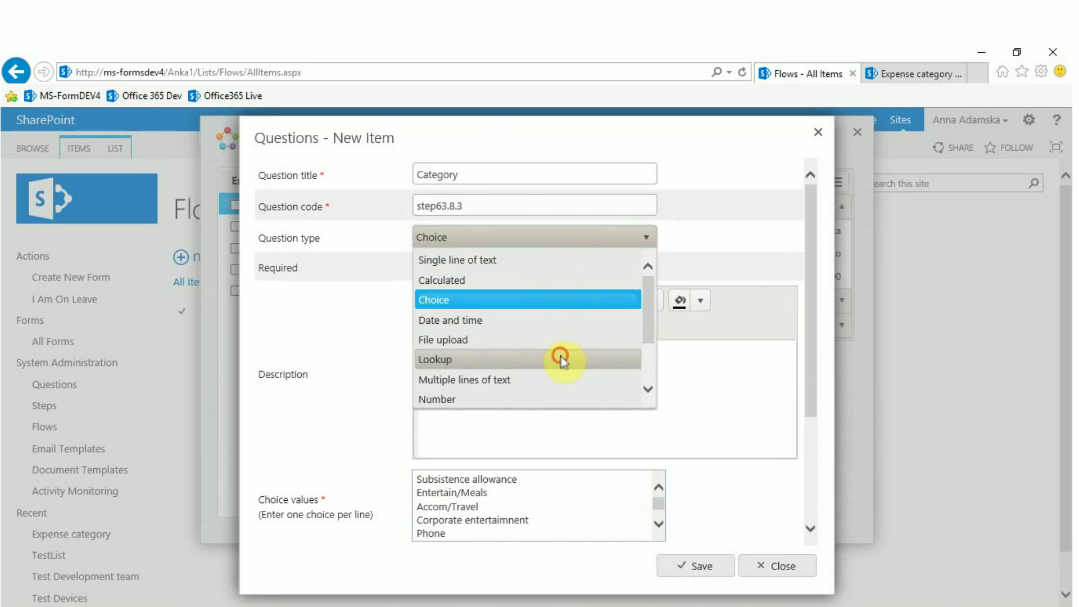
{"action": "left_click", "coordinate": [899, 74]}
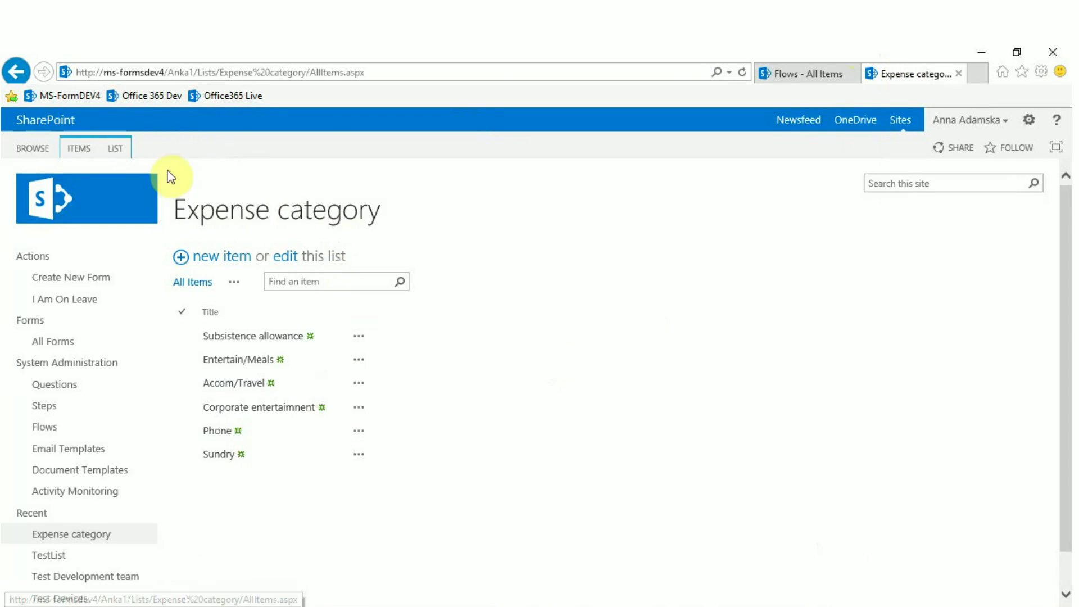
{"action": "left_click", "coordinate": [794, 74]}
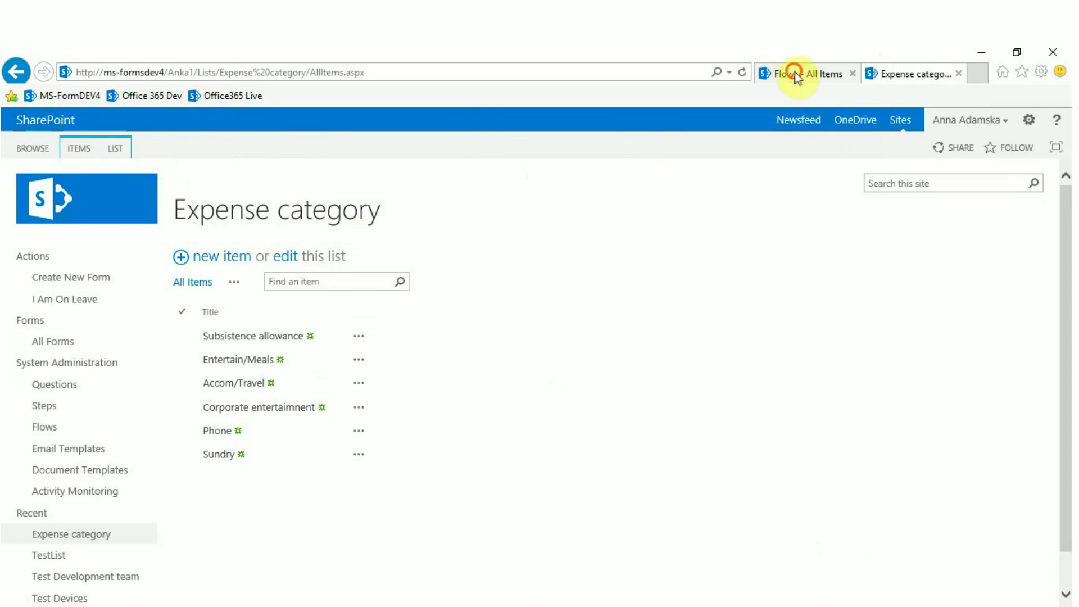
{"action": "left_click", "coordinate": [703, 484]}
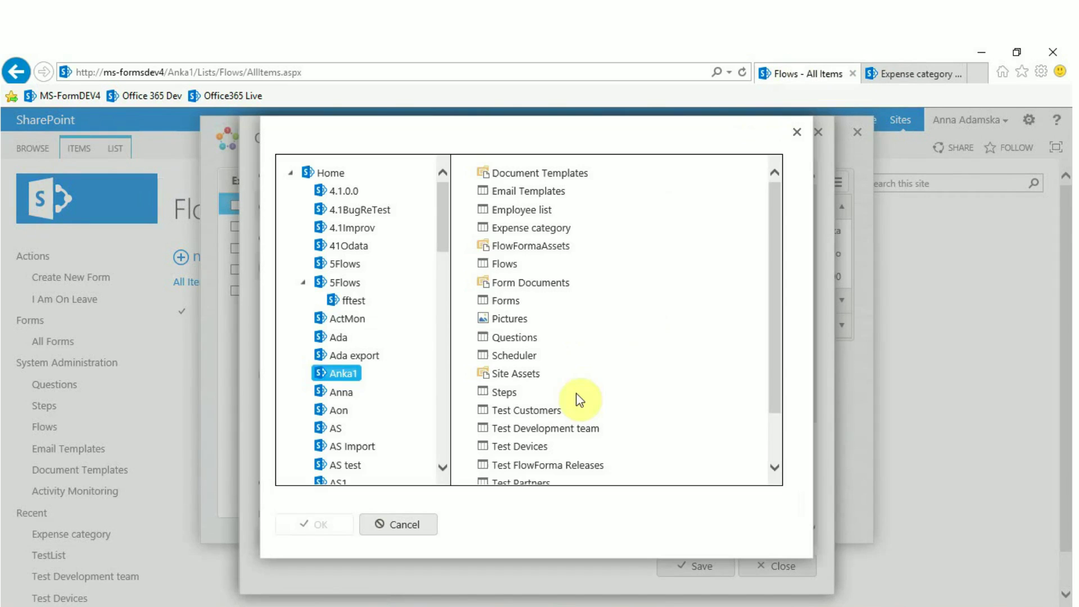
{"action": "left_click", "coordinate": [522, 227]}
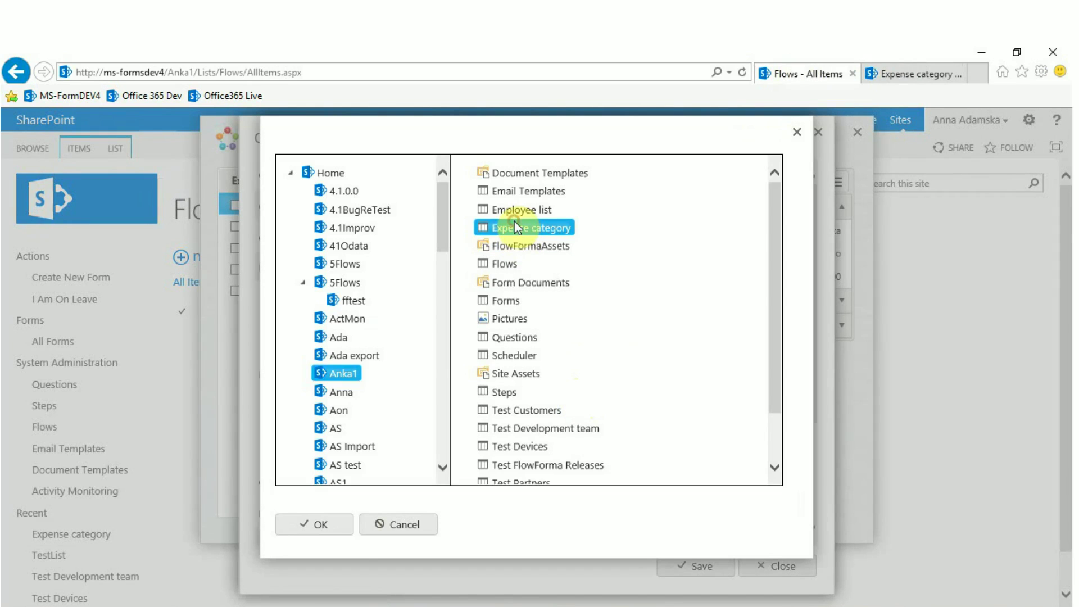
{"action": "left_click", "coordinate": [315, 524]}
{"action": "scroll", "coordinate": [815, 316], "scroll_direction": "down", "scroll_amount": 3}
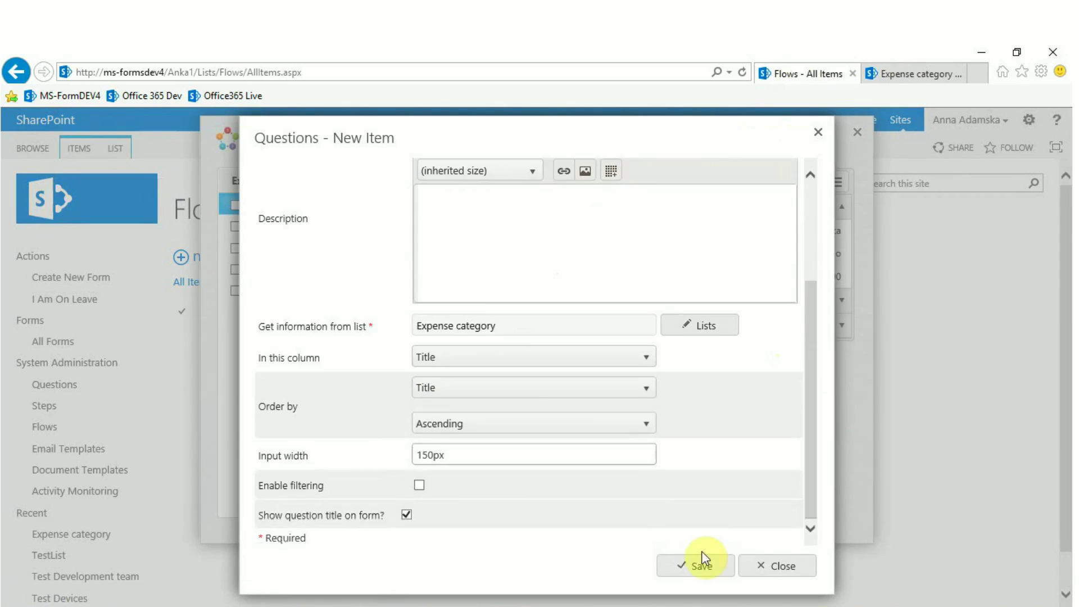
{"action": "left_click", "coordinate": [700, 565]}
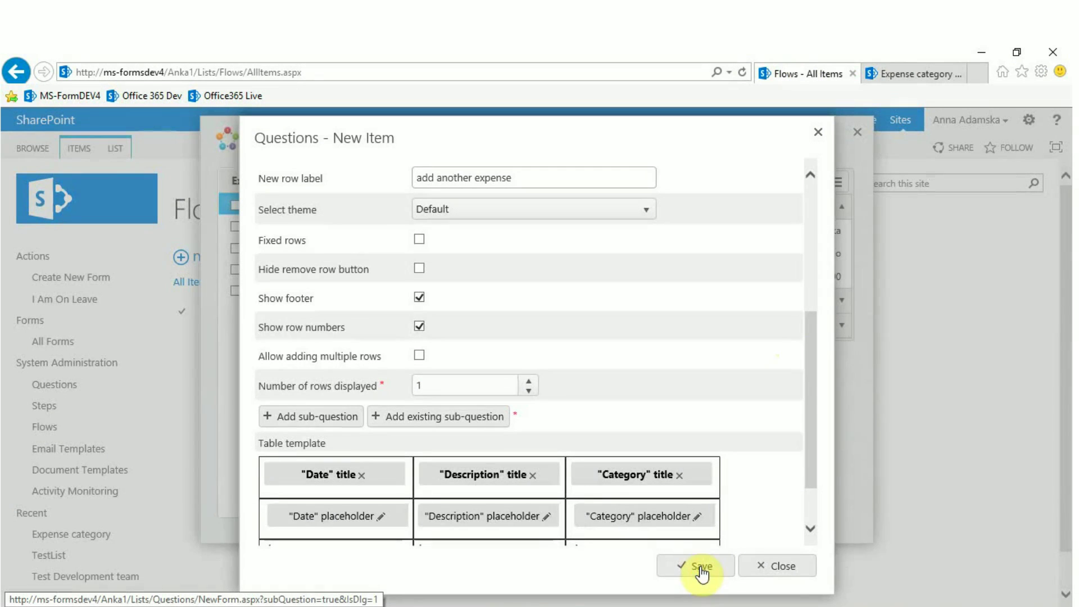
Step: Add a 'Cost per item' sub-question of type Number
{"action": "left_click", "coordinate": [325, 428]}
{"action": "left_click", "coordinate": [469, 170]}
{"action": "type", "text": "Cost "}
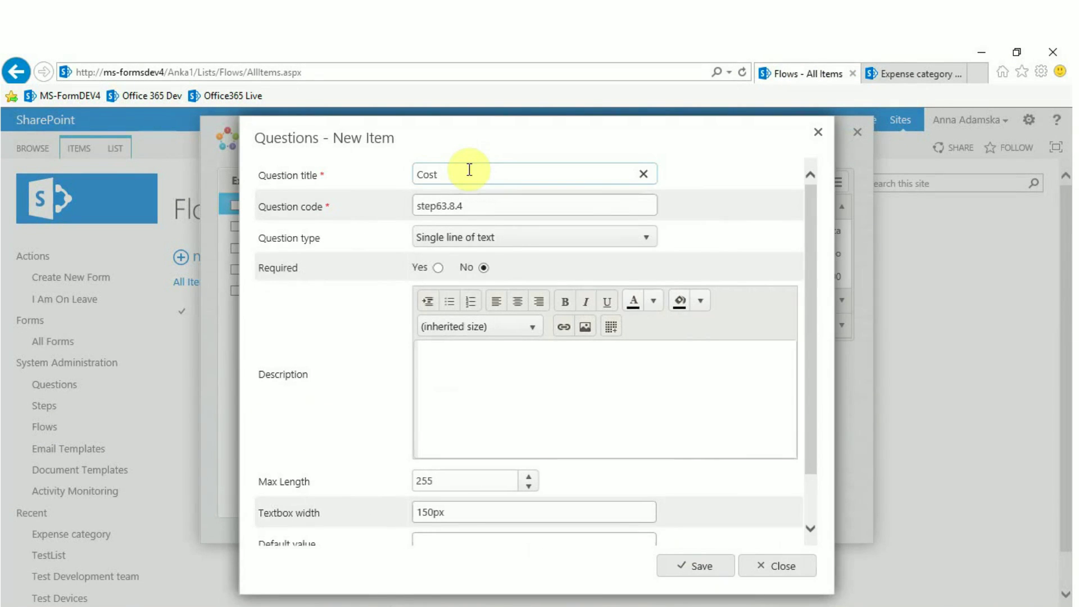
{"action": "type", "text": "per item"}
{"action": "left_click", "coordinate": [483, 237]}
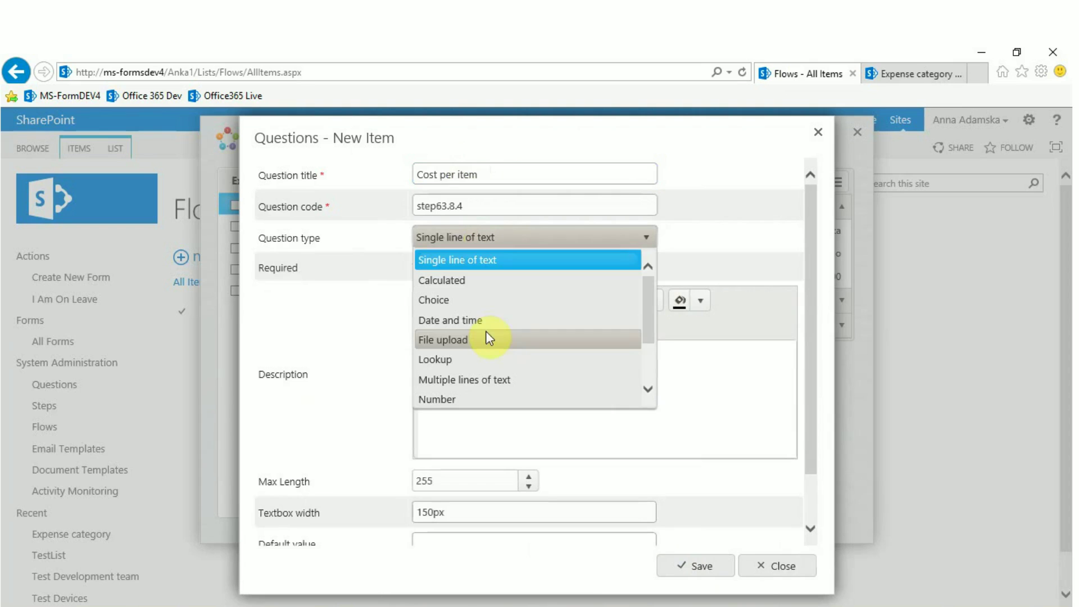
{"action": "left_click", "coordinate": [491, 399]}
{"action": "scroll", "coordinate": [812, 362], "scroll_direction": "down", "scroll_amount": 5}
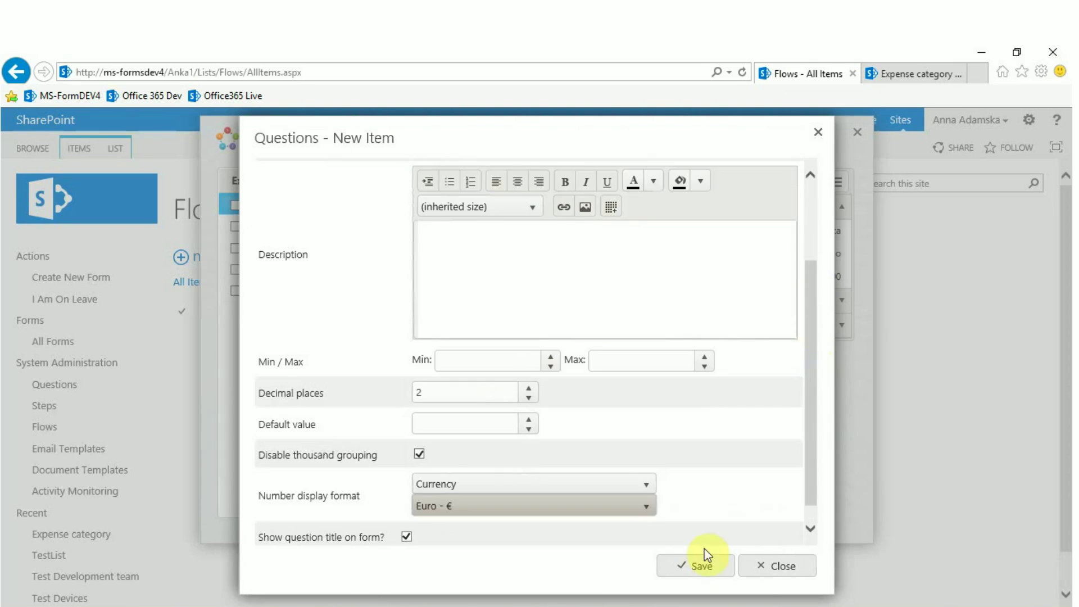
{"action": "left_click", "coordinate": [700, 565]}
Step: Add a Quantity column and a calculated Total cost column
{"action": "left_click", "coordinate": [318, 419]}
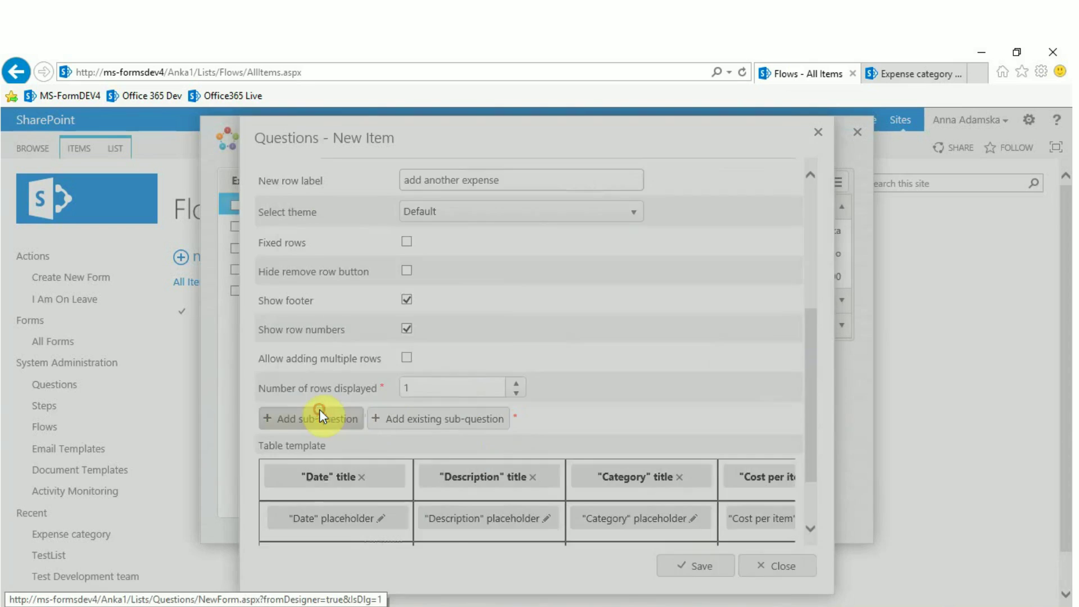
{"action": "type", "text": "Quantity"}
{"action": "left_click", "coordinate": [493, 240]}
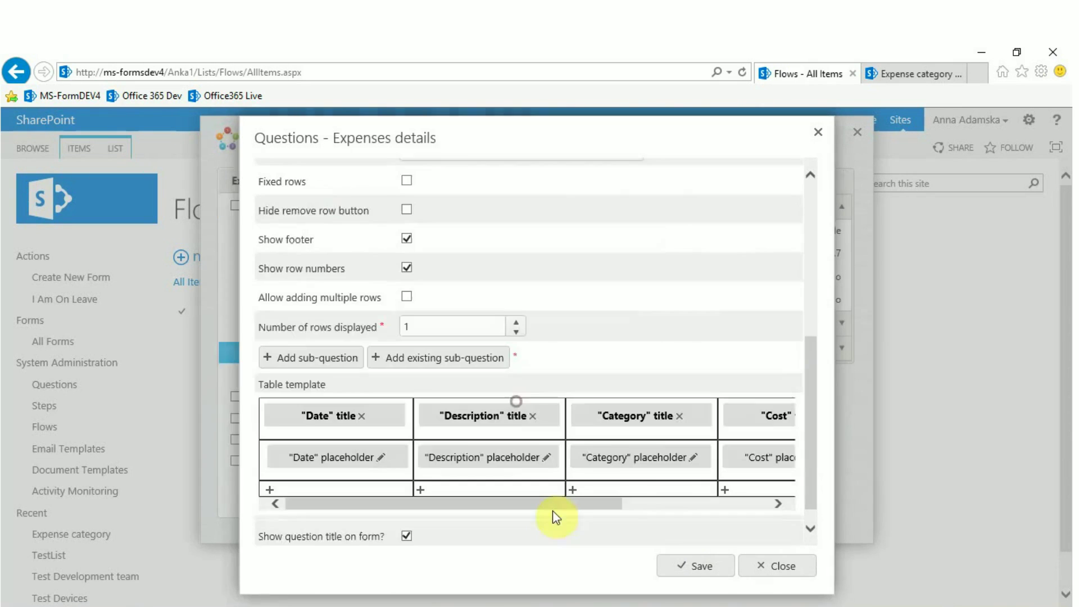
{"action": "left_click", "coordinate": [312, 361]}
{"action": "left_click", "coordinate": [452, 233]}
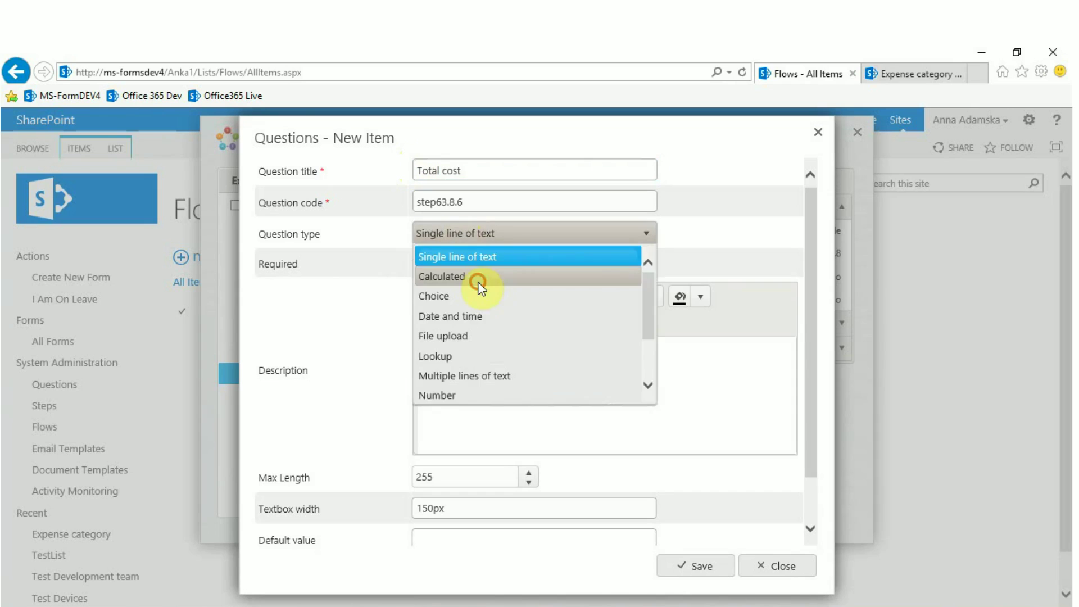
{"action": "left_click", "coordinate": [481, 277]}
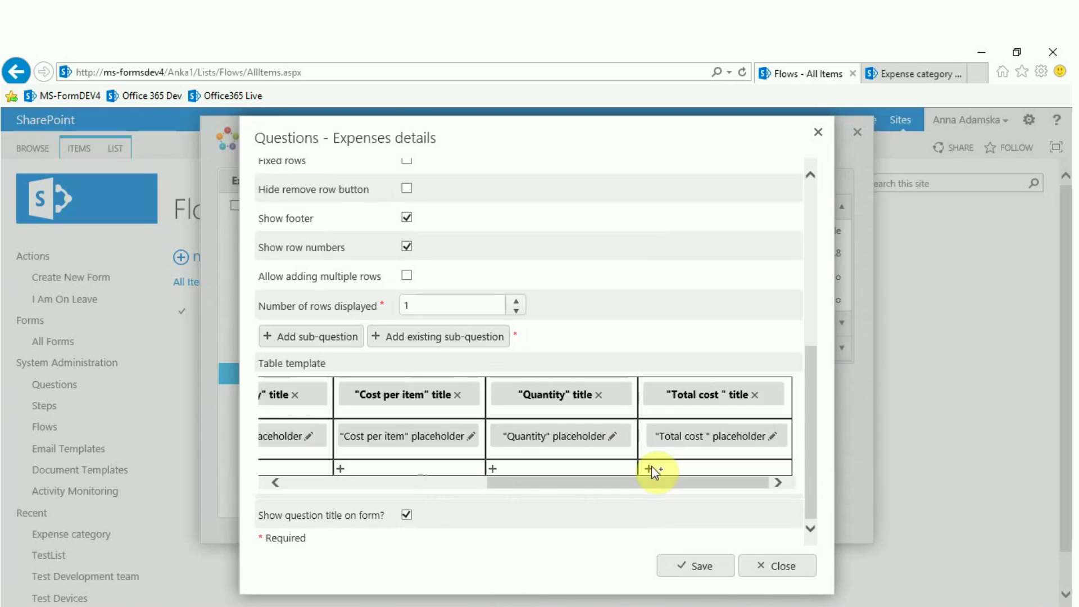
Step: Add a calculated Grand total footer whose expression uses Total cost, and validate it
{"action": "left_click", "coordinate": [651, 469]}
{"action": "type", "text": "Grand total"}
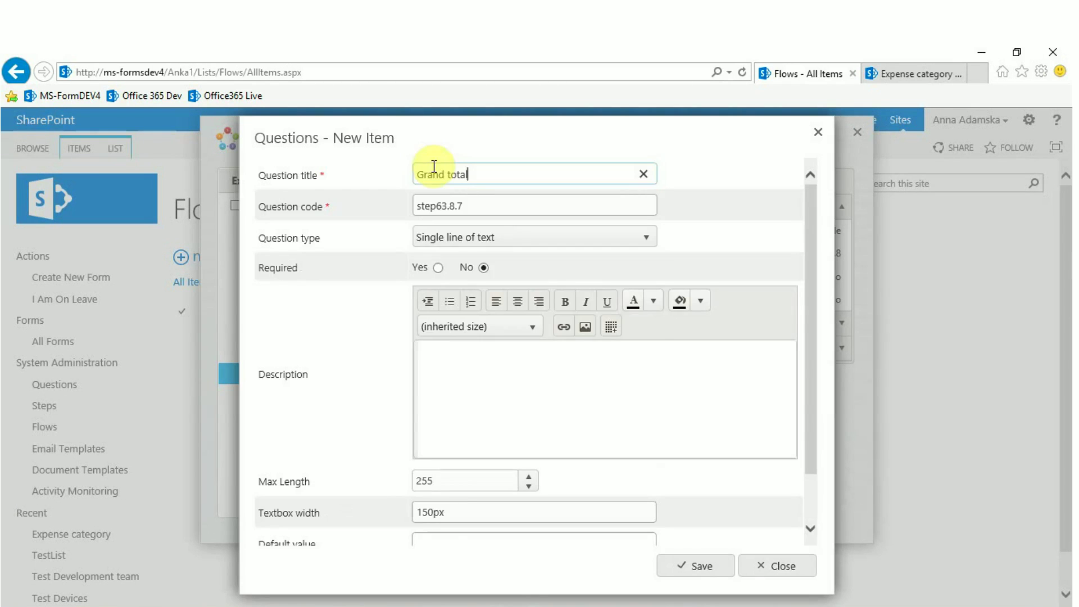
{"action": "left_click", "coordinate": [596, 236]}
{"action": "left_click", "coordinate": [597, 279]}
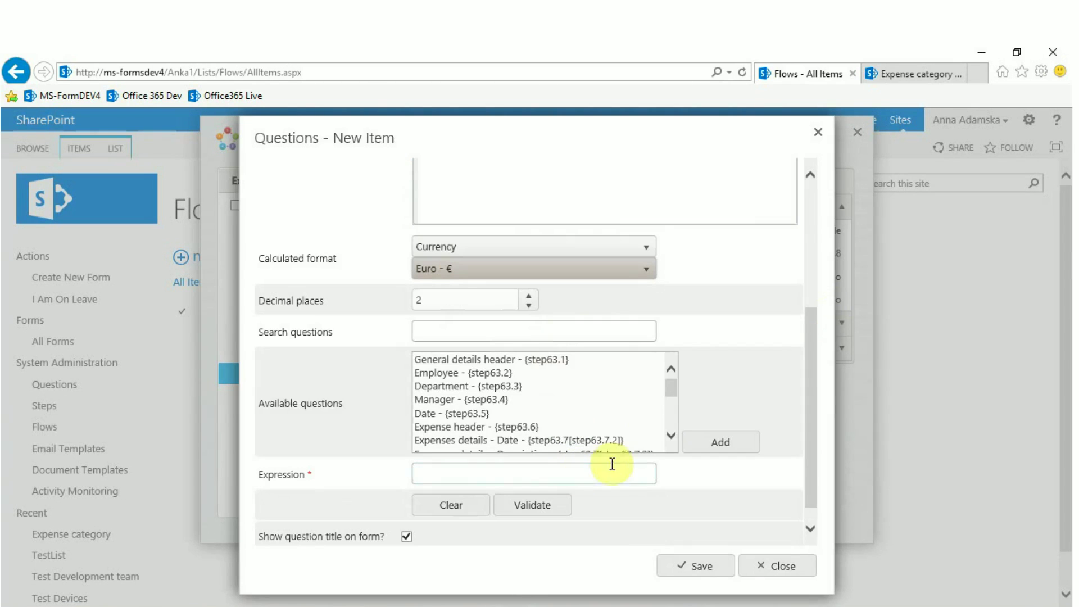
{"action": "scroll", "coordinate": [606, 403], "scroll_direction": "down", "scroll_amount": 5}
{"action": "left_click", "coordinate": [613, 448]}
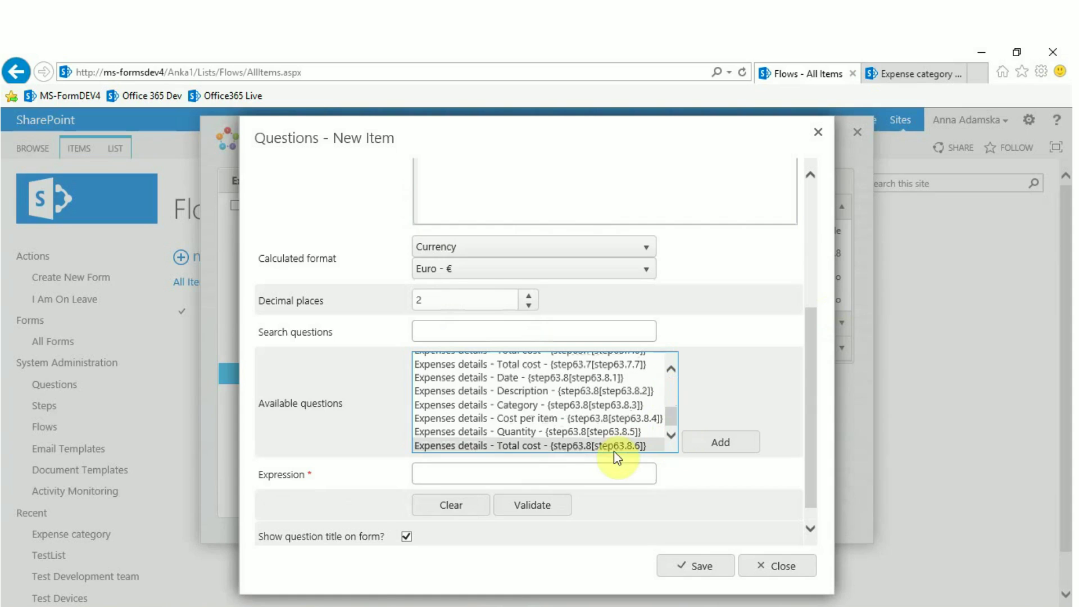
{"action": "left_click", "coordinate": [698, 444]}
{"action": "left_click", "coordinate": [533, 505]}
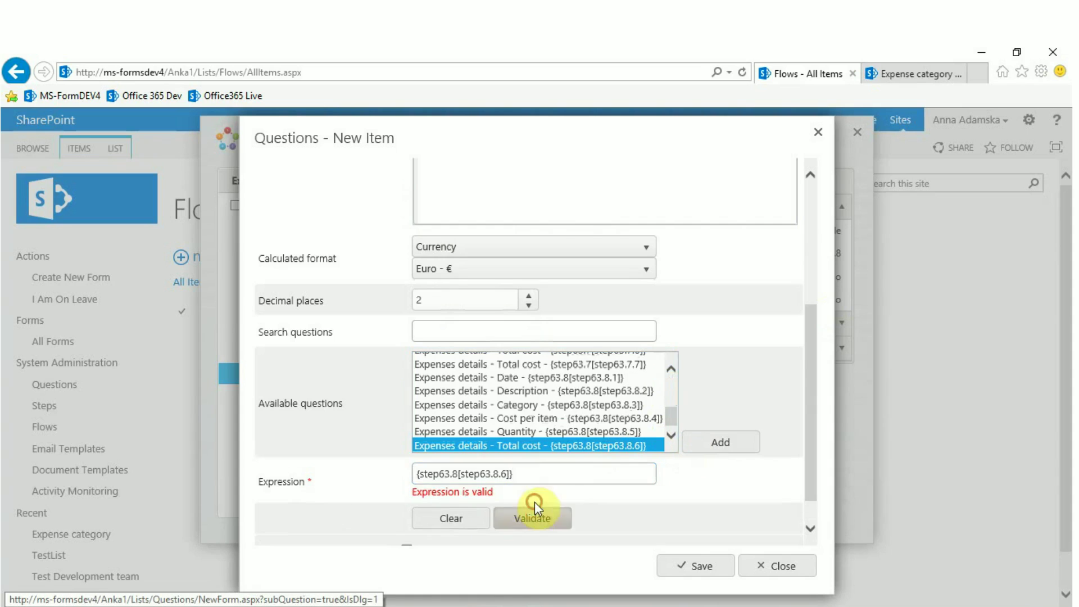
Step: Save Grand total and the table, then start a new Expenses form and add a second expense row
{"action": "left_click", "coordinate": [713, 566]}
{"action": "left_click", "coordinate": [712, 568]}
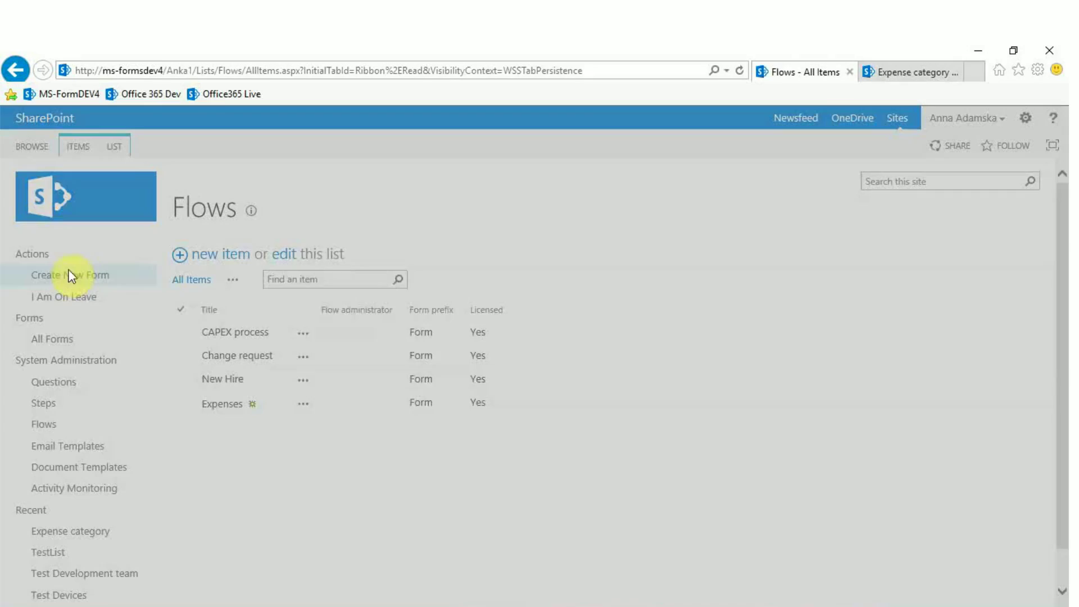
{"action": "left_click", "coordinate": [72, 212]}
{"action": "left_click", "coordinate": [349, 373]}
{"action": "left_click", "coordinate": [356, 422]}
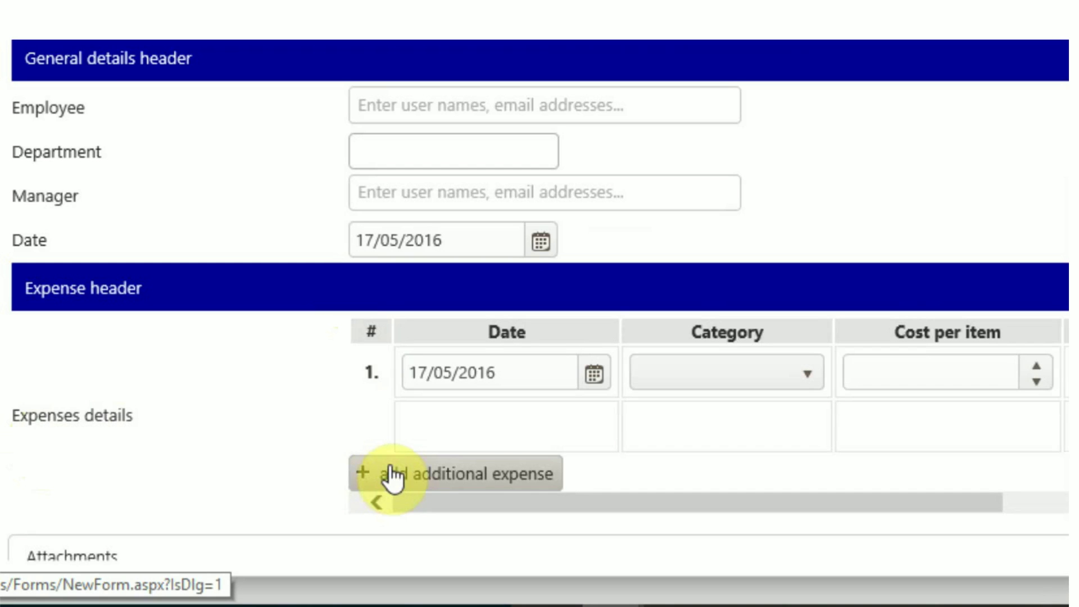
{"action": "left_click", "coordinate": [394, 469]}
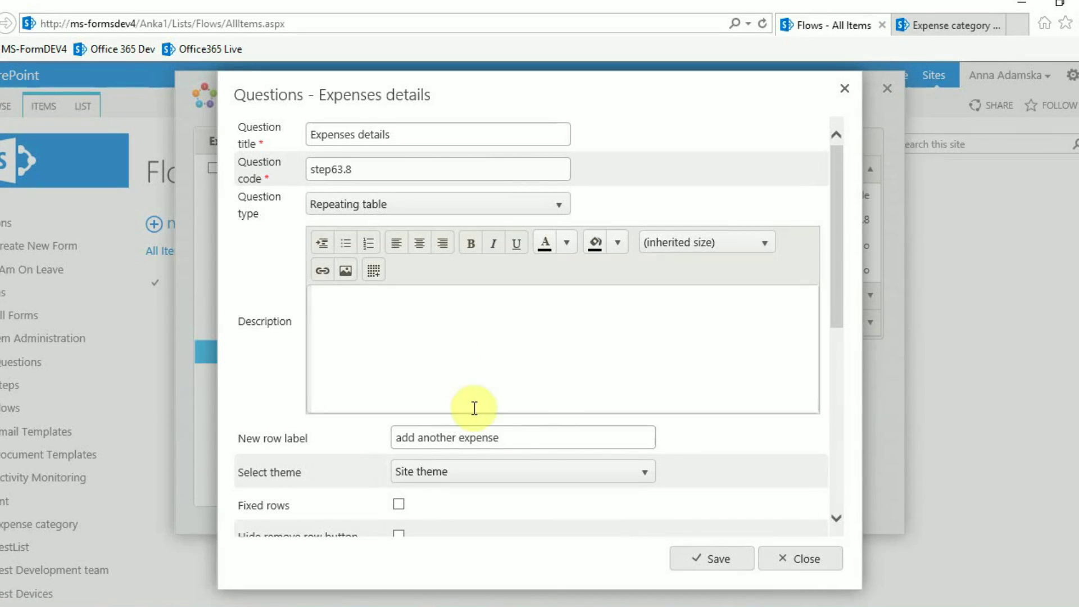
Step: Relabel rows 'add new row', apply the Green theme, and turn off row numbers and question title
{"action": "left_click_drag", "start_coordinate": [506, 437], "coordinate": [433, 443]}
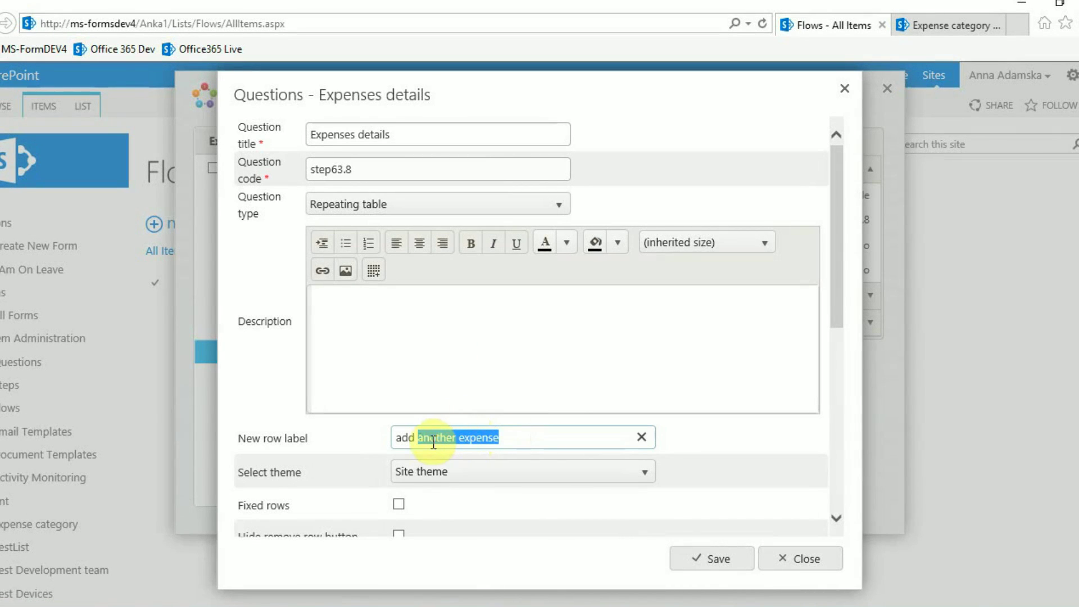
{"action": "type", "text": "new row"}
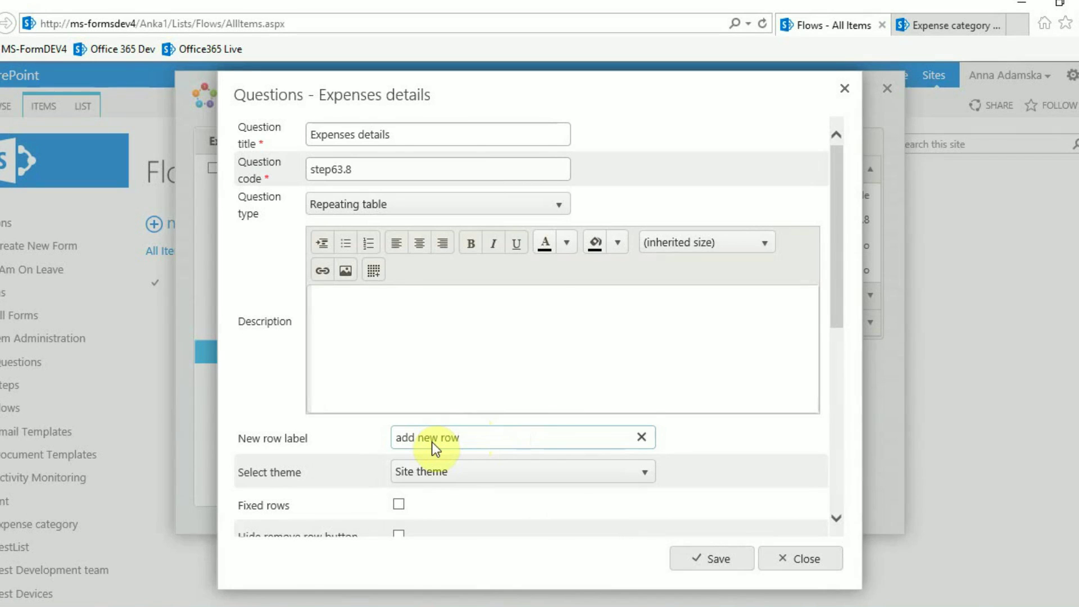
{"action": "left_click", "coordinate": [436, 472]}
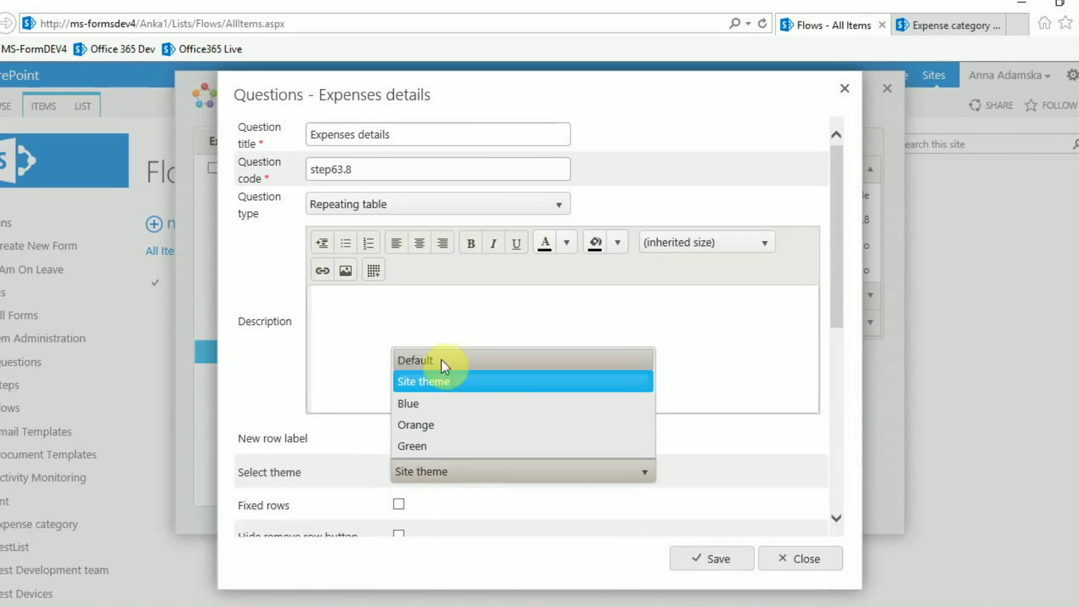
{"action": "left_click", "coordinate": [450, 446]}
{"action": "scroll", "coordinate": [835, 317], "scroll_direction": "down", "scroll_amount": 4}
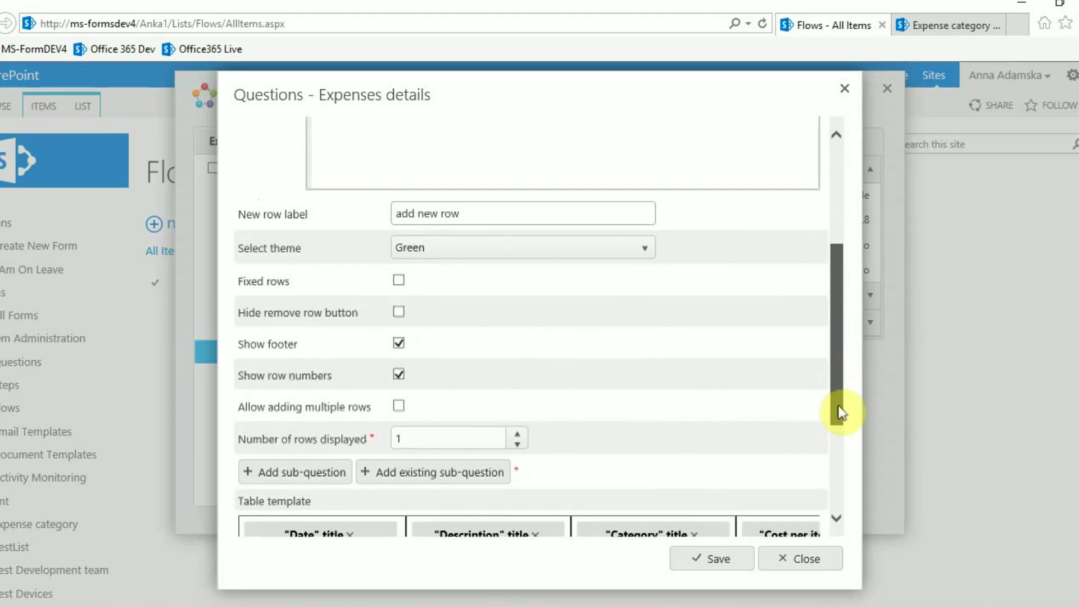
{"action": "left_click_drag", "start_coordinate": [840, 412], "coordinate": [838, 429]}
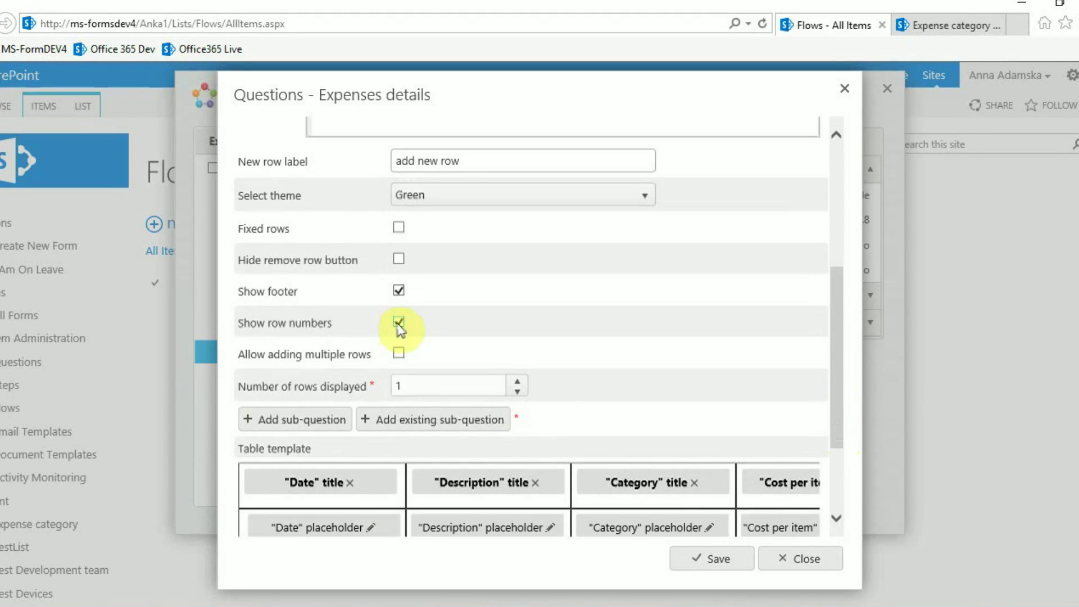
{"action": "left_click_drag", "start_coordinate": [836, 329], "coordinate": [835, 429]}
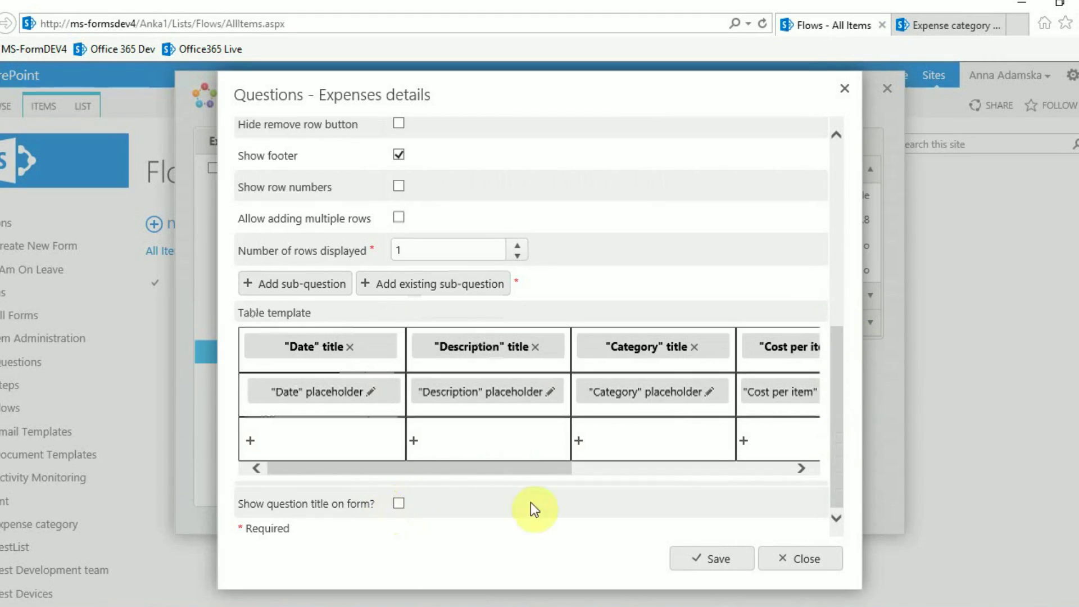
Step: Rearrange the table template so Category's title and placeholder take the first column and Description moves to the third
{"action": "scroll", "coordinate": [511, 461], "scroll_direction": "up", "scroll_amount": 1}
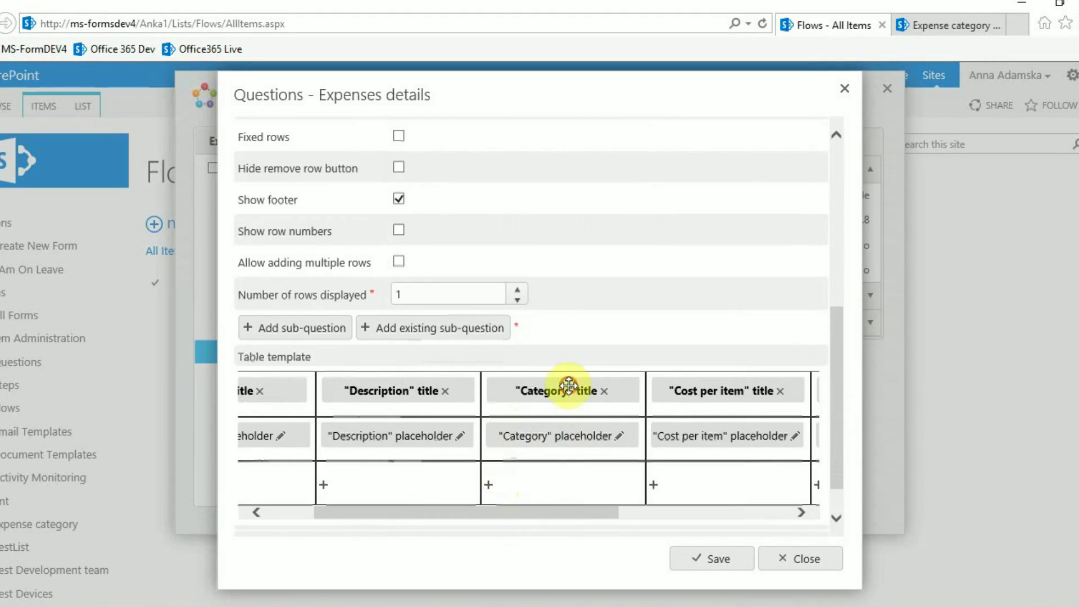
{"action": "left_click_drag", "start_coordinate": [568, 386], "coordinate": [364, 380]}
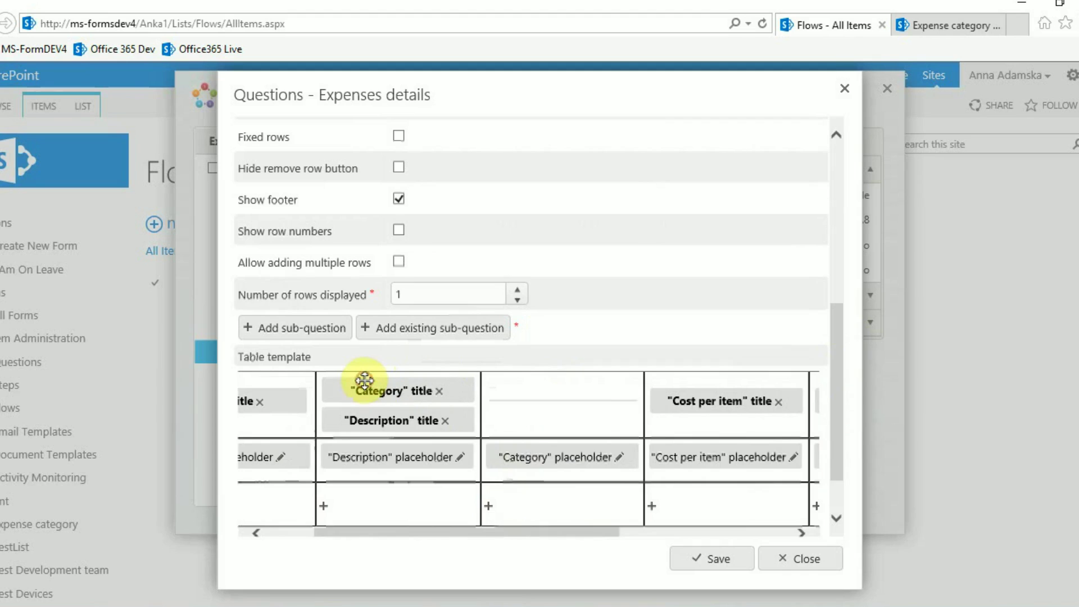
{"action": "left_click_drag", "start_coordinate": [388, 416], "coordinate": [520, 388]}
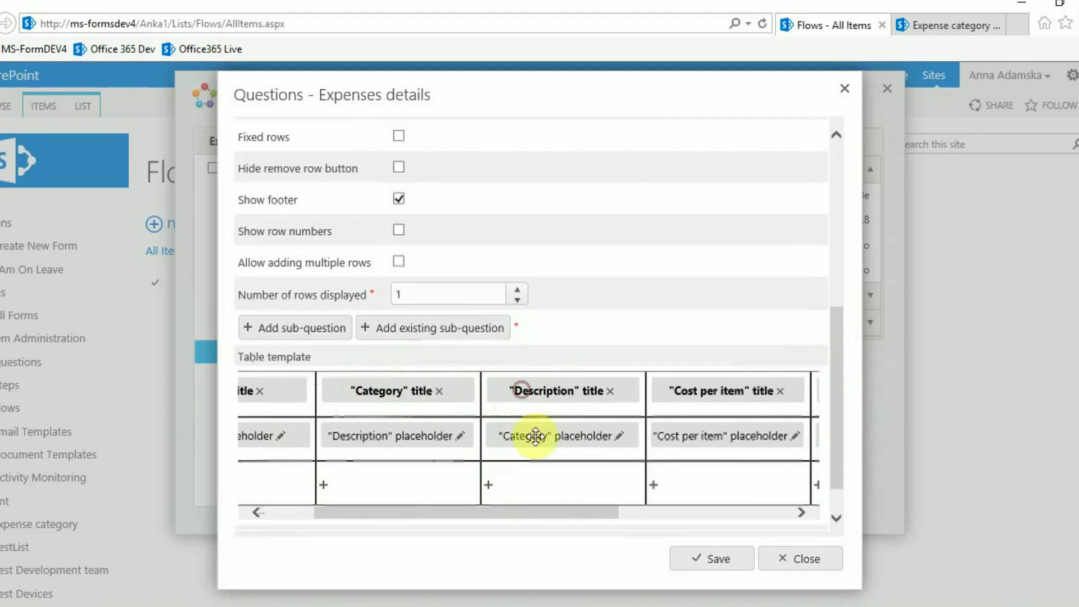
{"action": "mouse_move", "coordinate": [536, 436]}
{"action": "left_mouse_down"}
{"action": "mouse_move", "coordinate": [382, 448]}
{"action": "mouse_move", "coordinate": [345, 433]}
{"action": "mouse_move", "coordinate": [349, 447]}
{"action": "mouse_move", "coordinate": [541, 434]}
{"action": "left_mouse_up"}
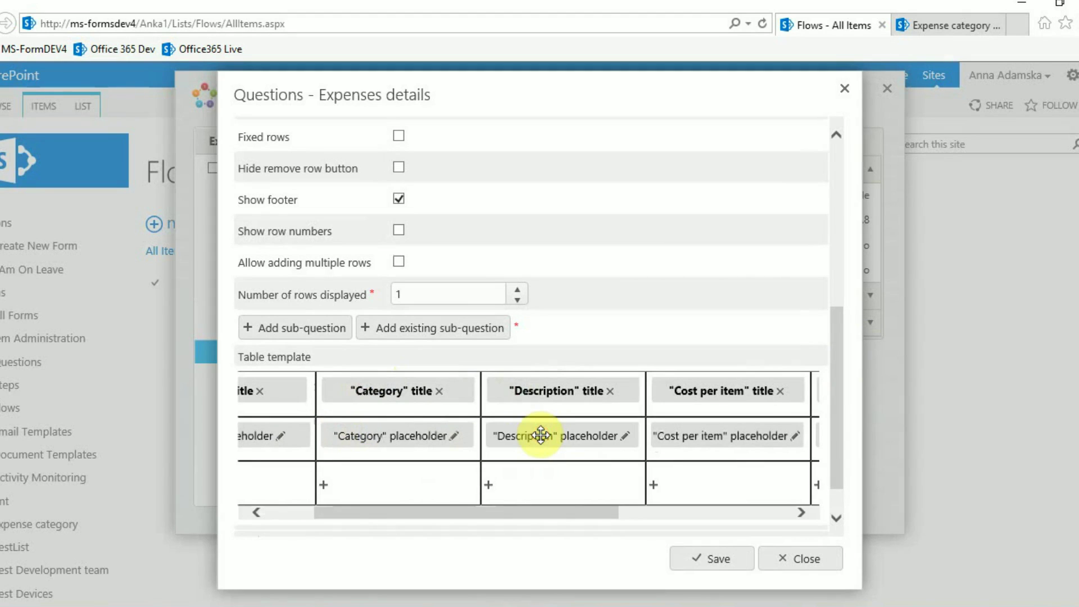
Step: Check the Description sub-question's settings, then delete the Description column from the table
{"action": "left_click", "coordinate": [621, 441]}
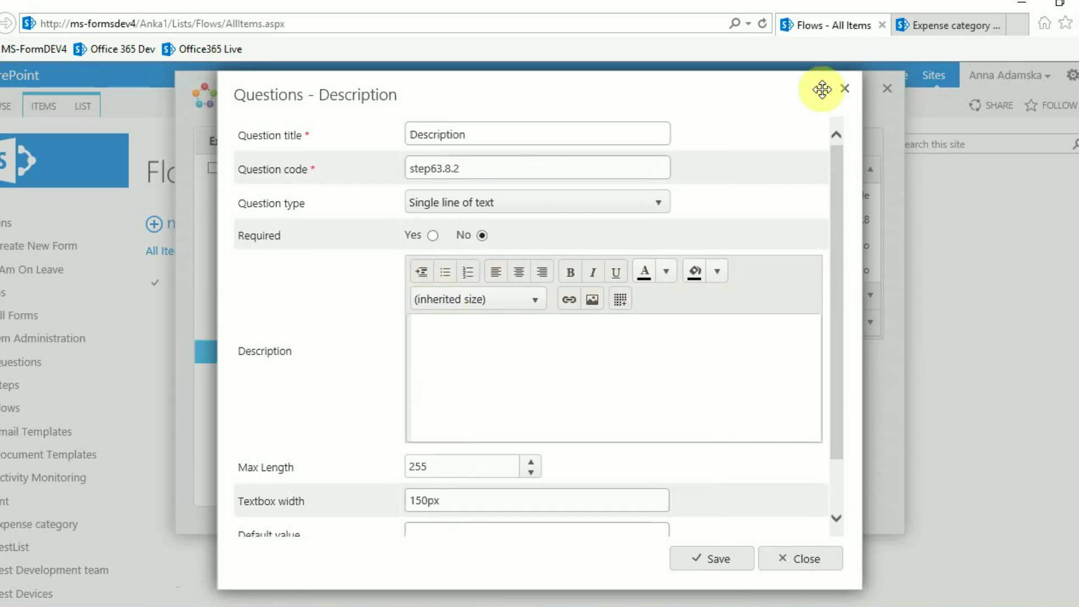
{"action": "left_click", "coordinate": [844, 89]}
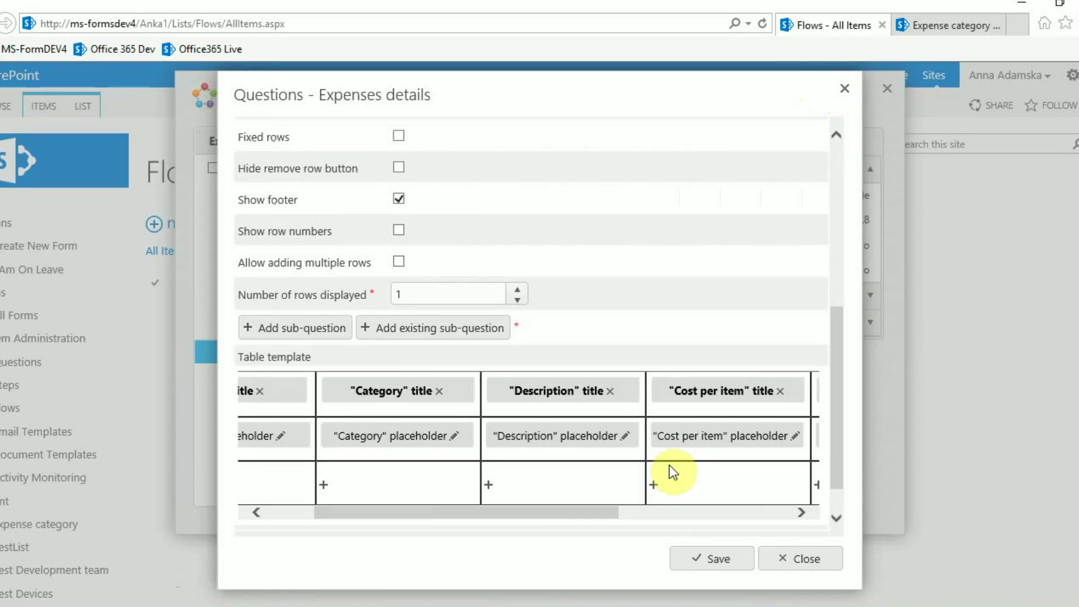
{"action": "left_click", "coordinate": [610, 391]}
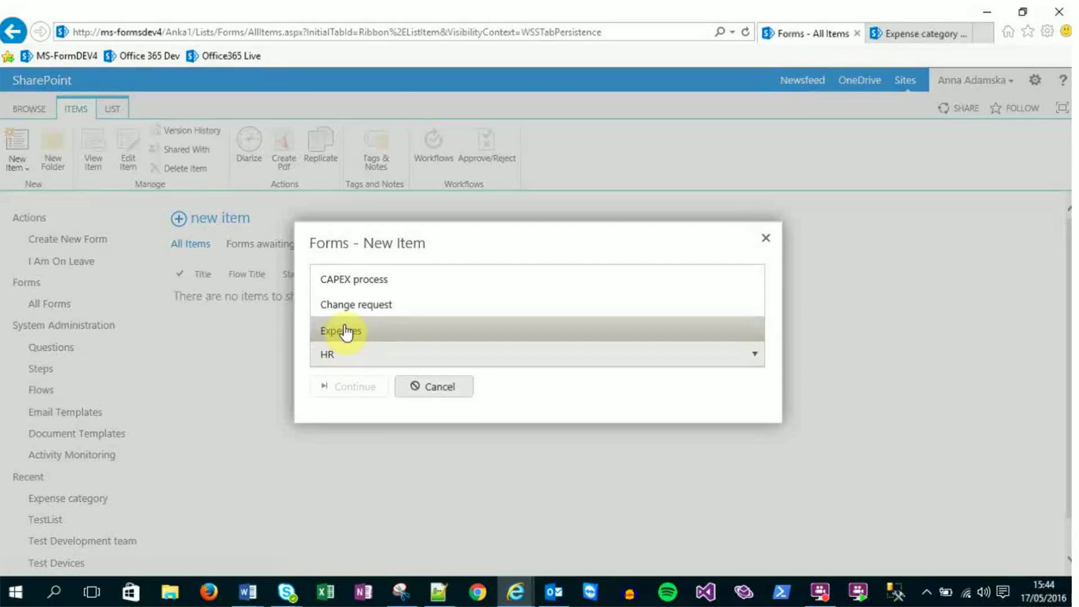
Step: Pick Expenses in the Forms - New Item list to start a new Expenses form
{"action": "left_click", "coordinate": [348, 369]}
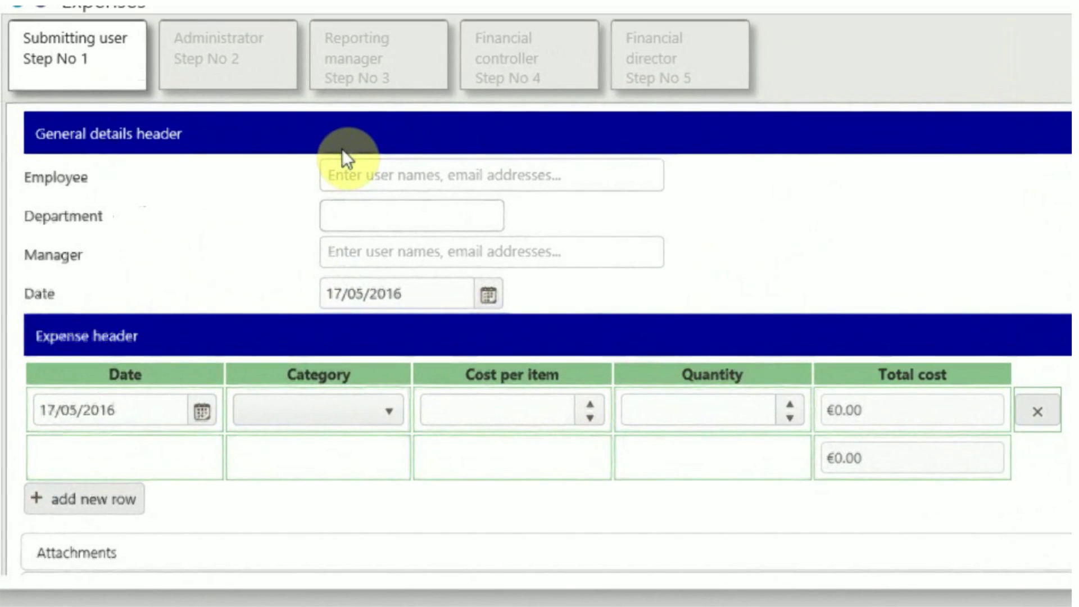
Step: Select the employee and fill the first expense row: Accom/Travel, cost 55, quantity 2
{"action": "left_click", "coordinate": [344, 168]}
{"action": "type", "text": "anna"}
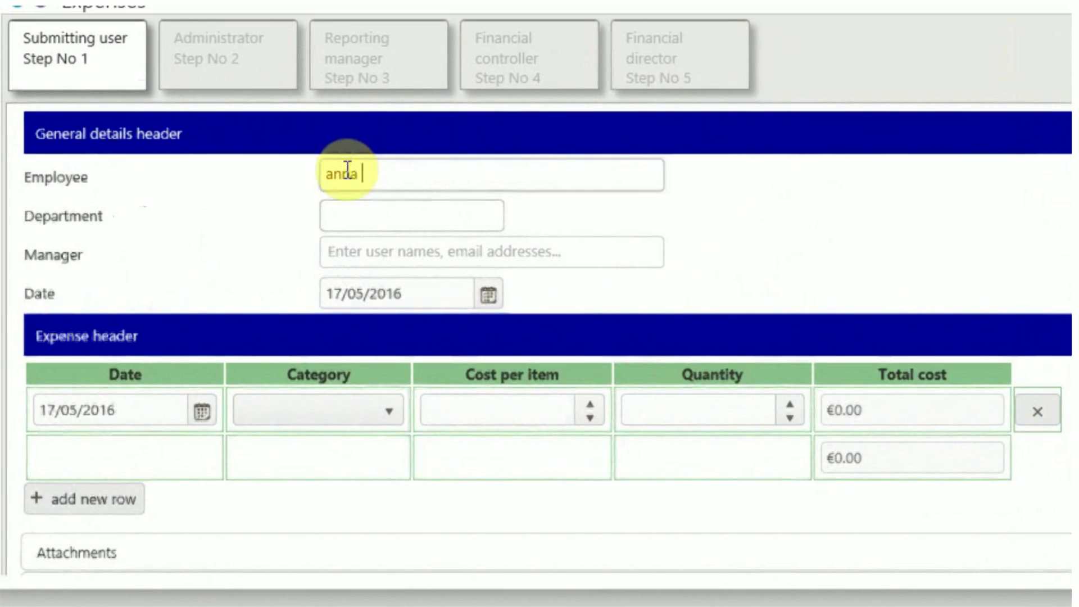
{"action": "key", "text": "Return"}
{"action": "scroll", "coordinate": [540, 303], "scroll_direction": "down", "scroll_amount": 2}
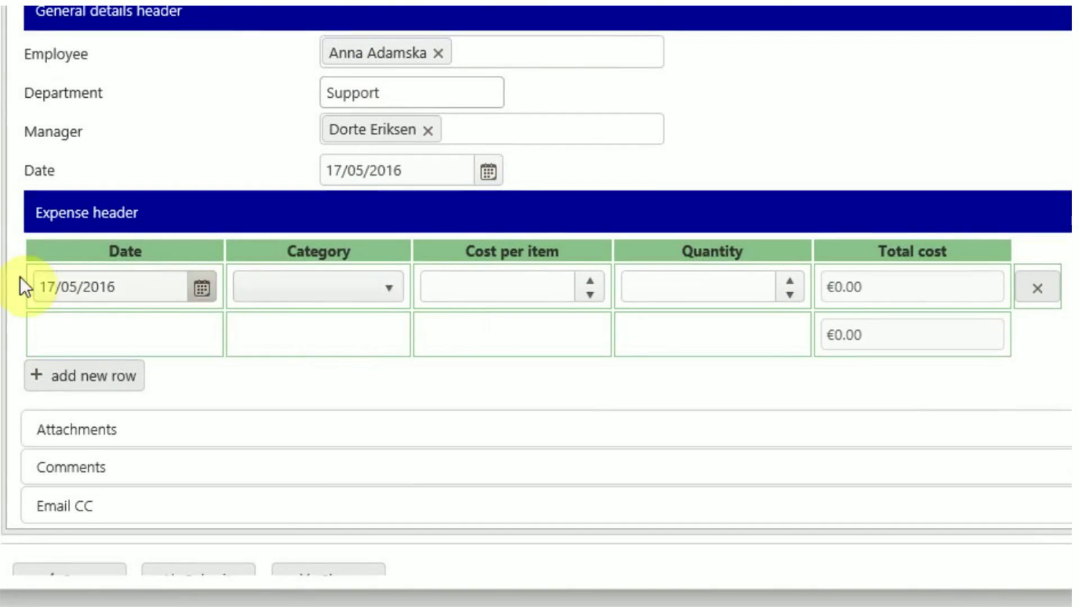
{"action": "left_click", "coordinate": [292, 303]}
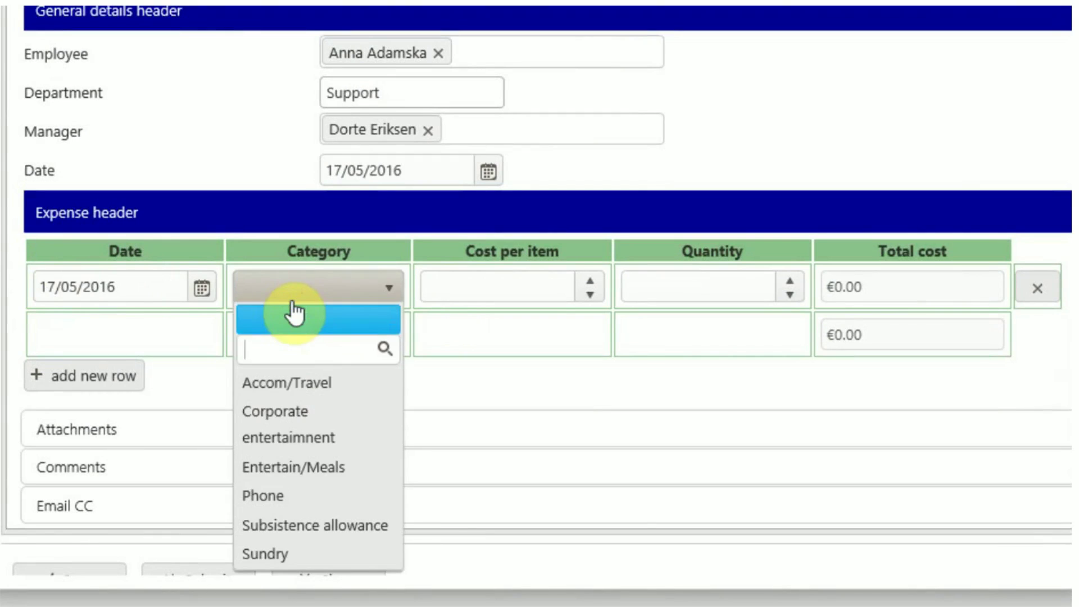
{"action": "left_click", "coordinate": [299, 380]}
{"action": "left_click", "coordinate": [510, 285]}
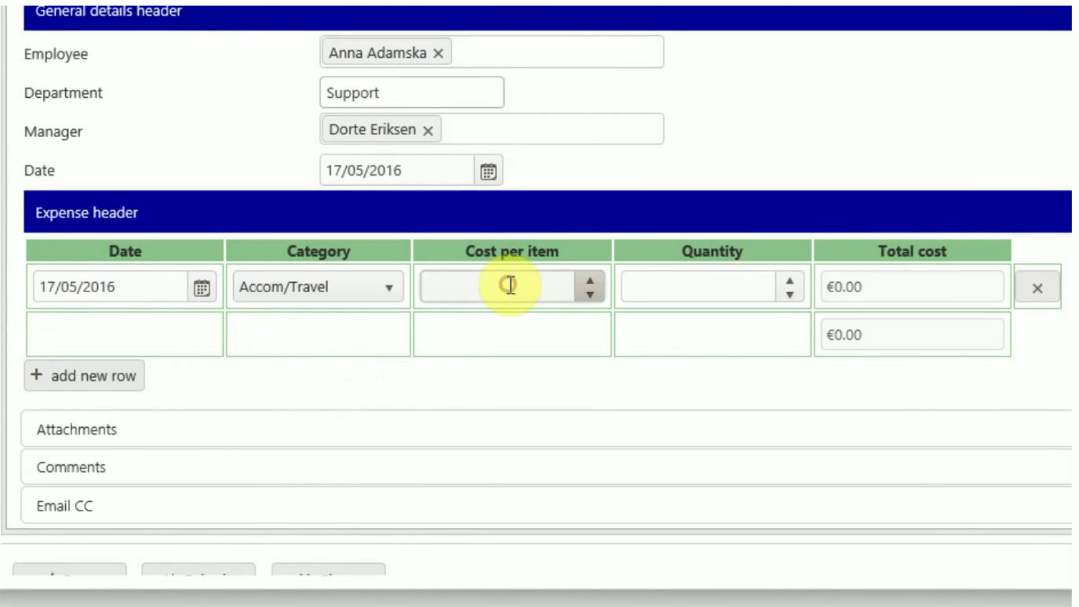
{"action": "type", "text": "55"}
{"action": "key", "text": "Tab"}
{"action": "left_click", "coordinate": [789, 280]}
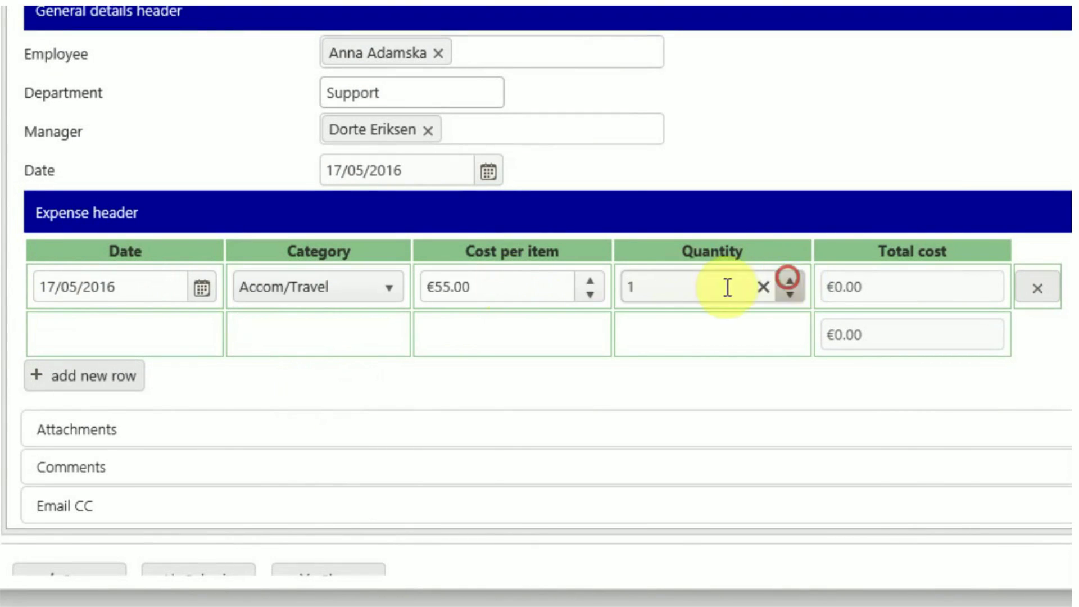
{"action": "left_click", "coordinate": [790, 280]}
{"action": "left_click", "coordinate": [935, 321]}
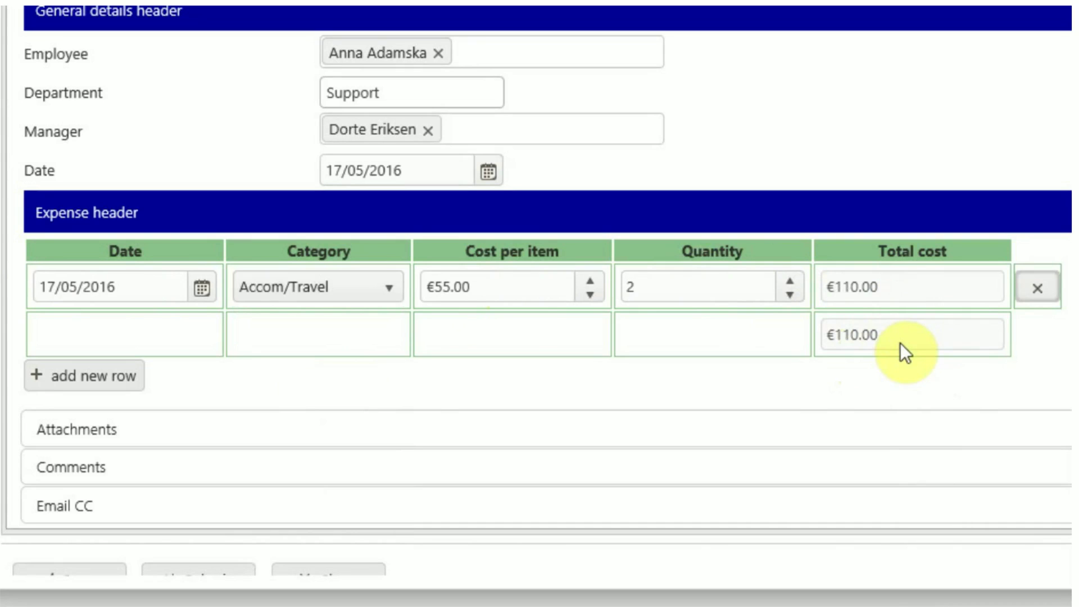
Step: Add a second Entertain/Meals row costing 25, delete it again, and submit the form
{"action": "left_click", "coordinate": [43, 376]}
{"action": "left_click", "coordinate": [359, 353]}
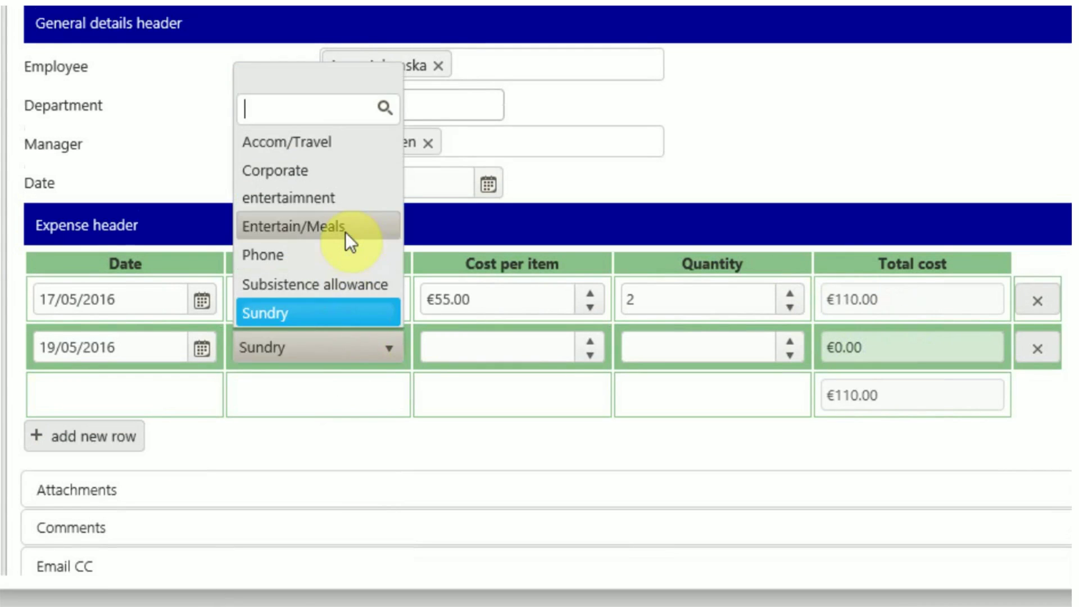
{"action": "left_click", "coordinate": [346, 233]}
{"action": "left_click", "coordinate": [457, 345]}
{"action": "type", "text": "25"}
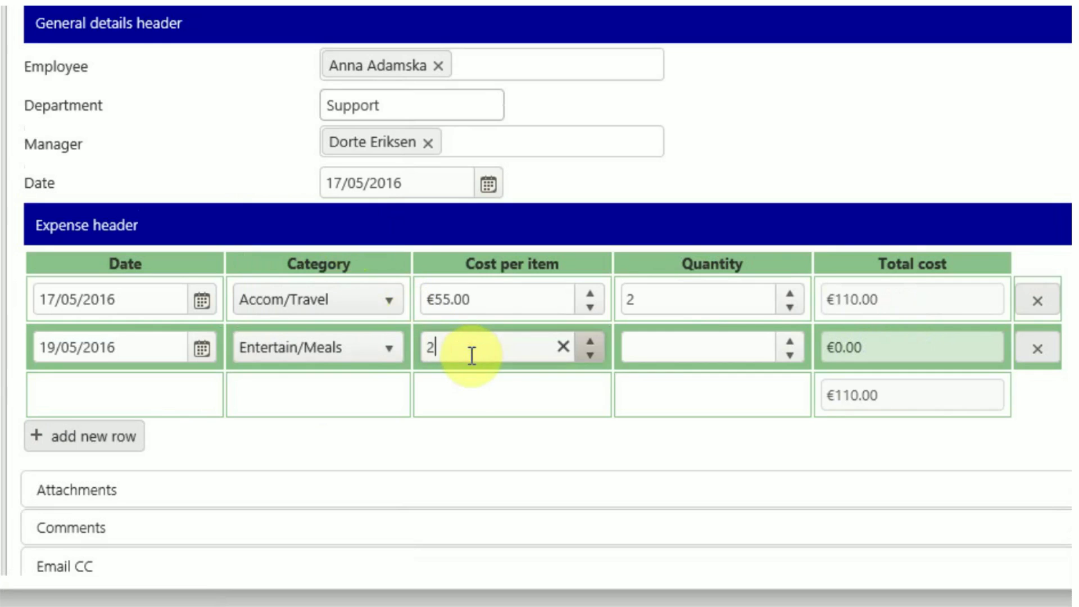
{"action": "left_click", "coordinate": [672, 344]}
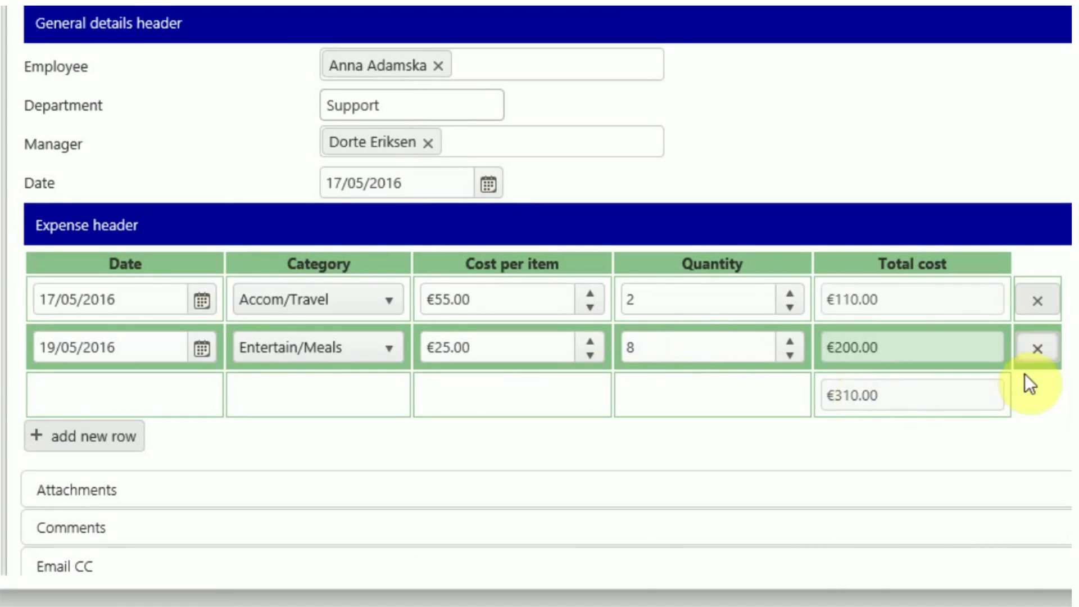
{"action": "left_click", "coordinate": [1035, 351]}
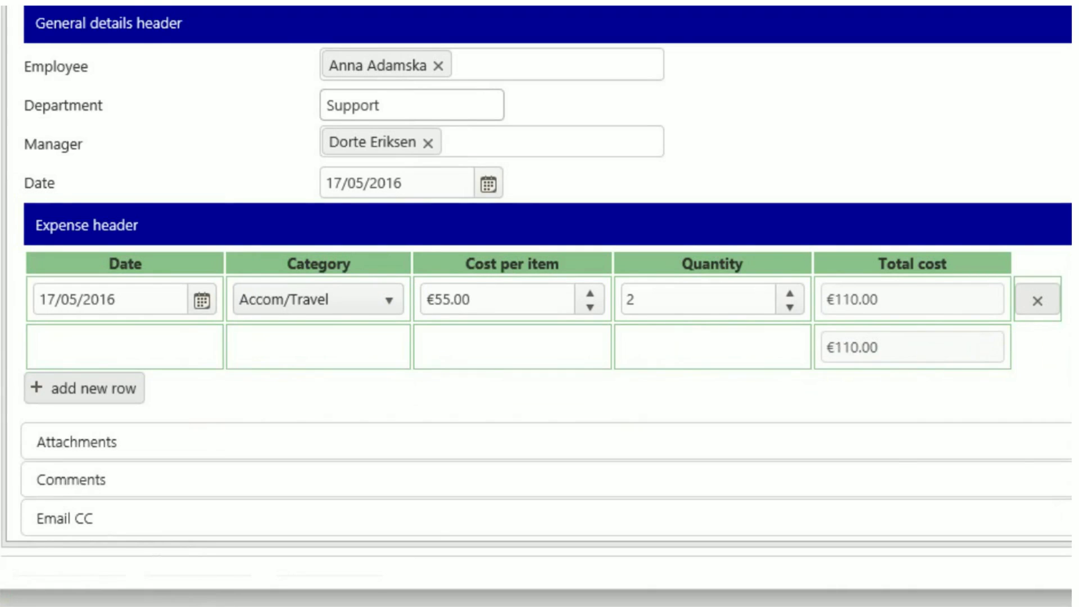
{"action": "scroll", "coordinate": [539, 303], "scroll_direction": "down", "scroll_amount": 1}
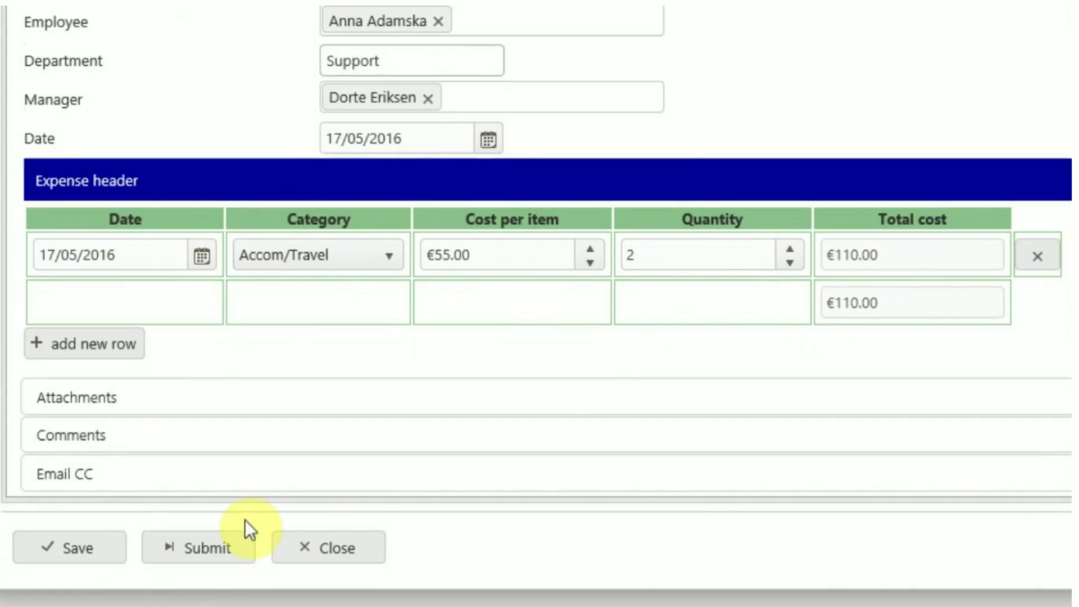
{"action": "left_click", "coordinate": [225, 548]}
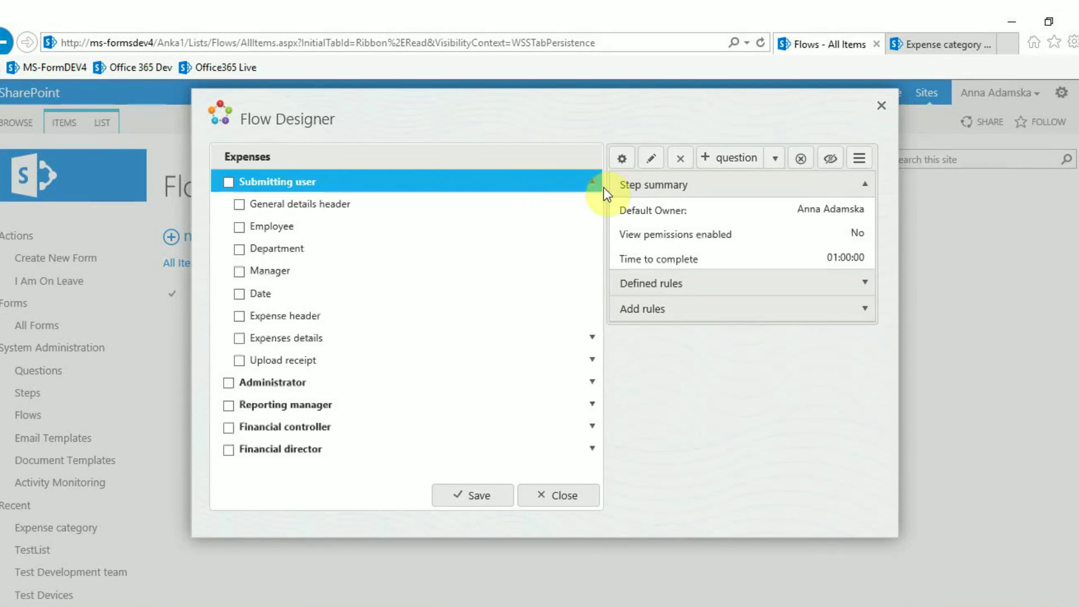
Step: Add a Repeating table question titled 'Upload receipt' to the Submitting user step
{"action": "left_click", "coordinate": [753, 159]}
{"action": "left_click", "coordinate": [502, 213]}
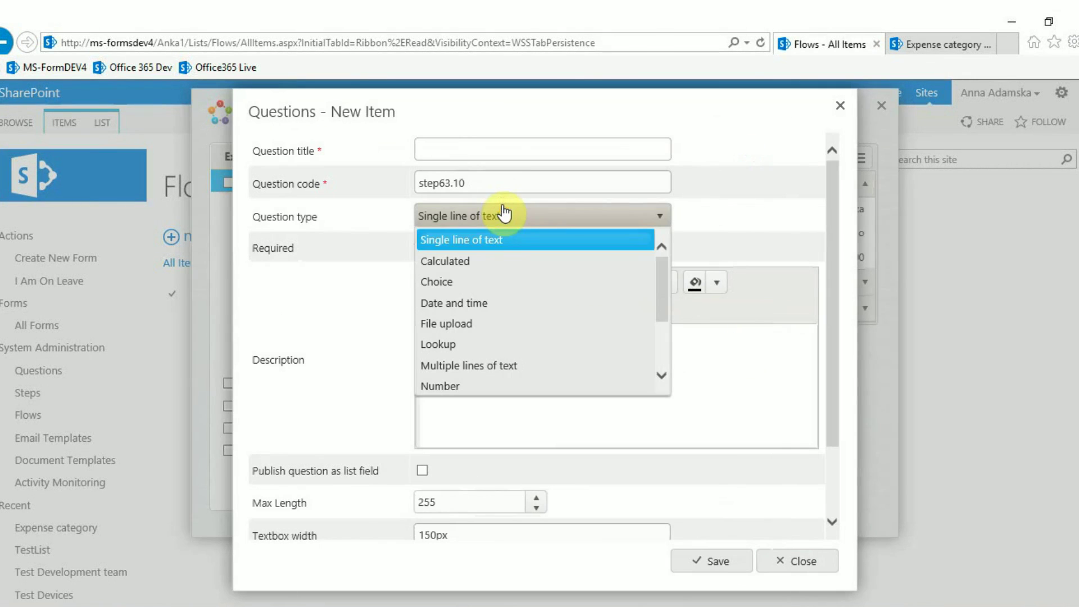
{"action": "left_click_drag", "start_coordinate": [662, 308], "coordinate": [660, 334]}
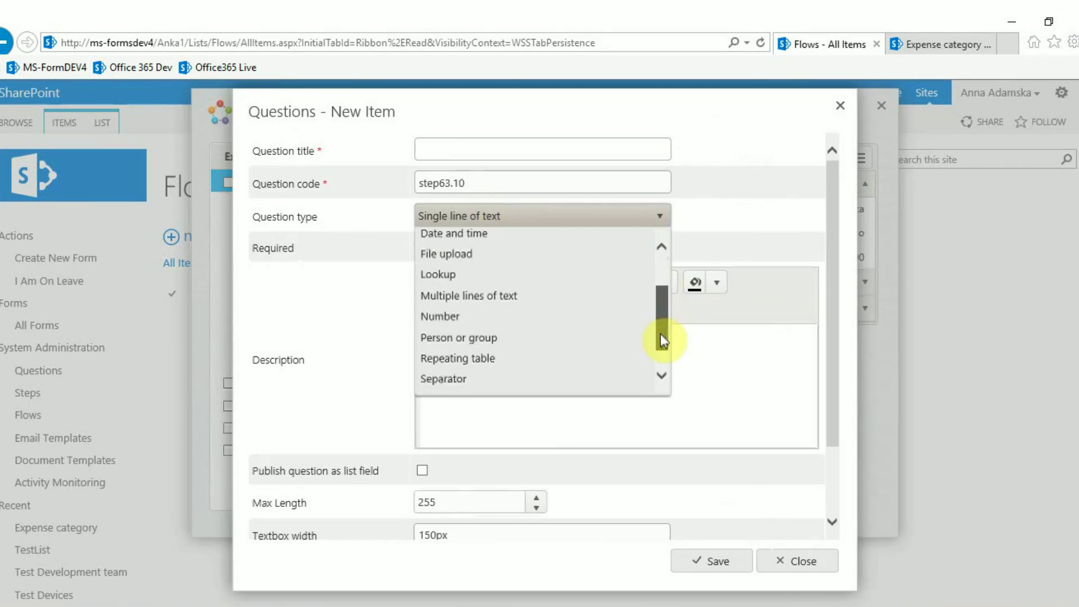
{"action": "left_click", "coordinate": [621, 356]}
{"action": "left_click", "coordinate": [442, 149]}
{"action": "type", "text": "Upload receipt"}
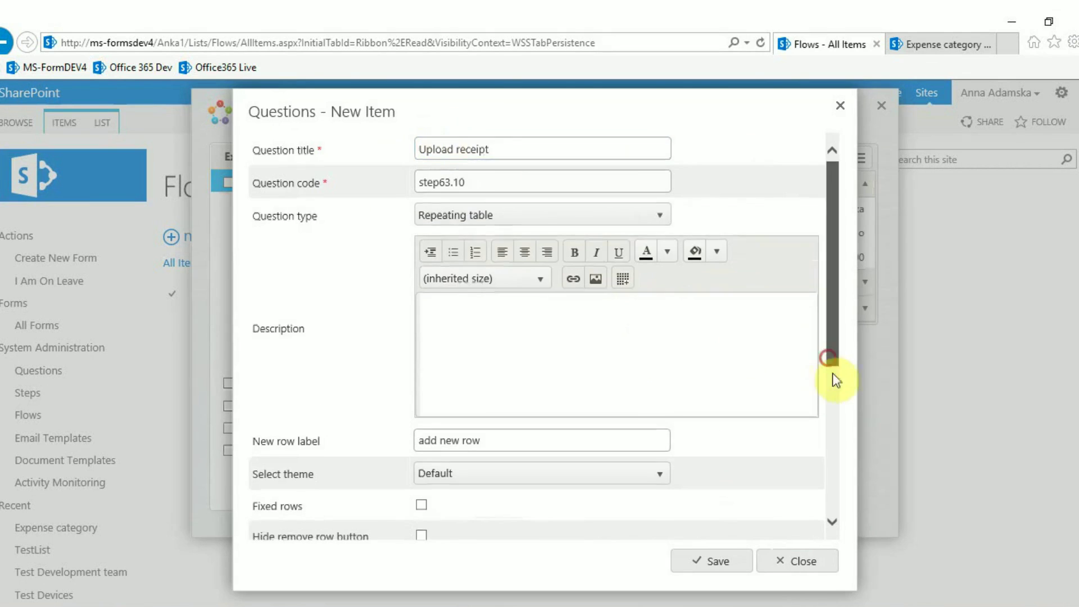
Step: Add a sub-question titled 'Upload receipt' to the table and choose its question type
{"action": "left_click_drag", "start_coordinate": [832, 373], "coordinate": [830, 498]}
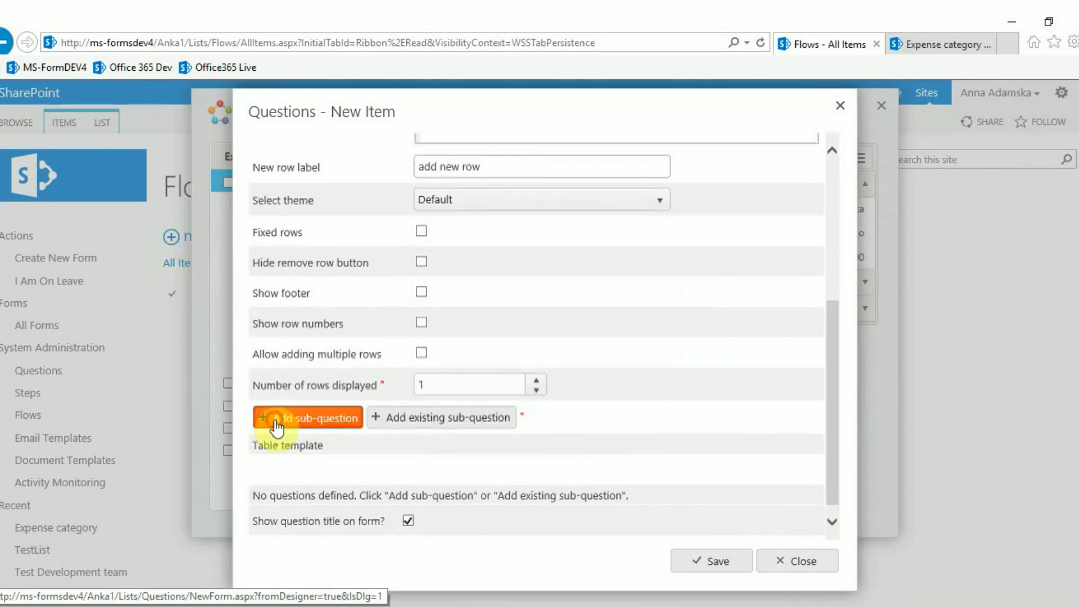
{"action": "left_click", "coordinate": [306, 422]}
{"action": "left_click", "coordinate": [448, 148]}
{"action": "type", "text": "Upload receipt"}
{"action": "left_click", "coordinate": [475, 215]}
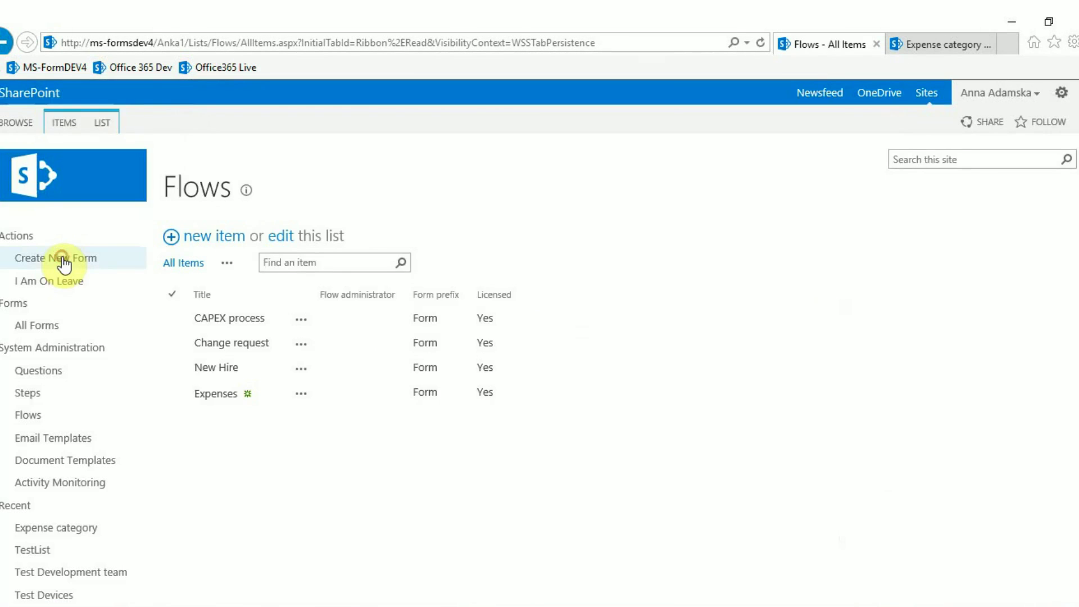
Step: Start a new Expenses form and upload CalendarView.PNG into the first receipt row
{"action": "left_click", "coordinate": [63, 261]}
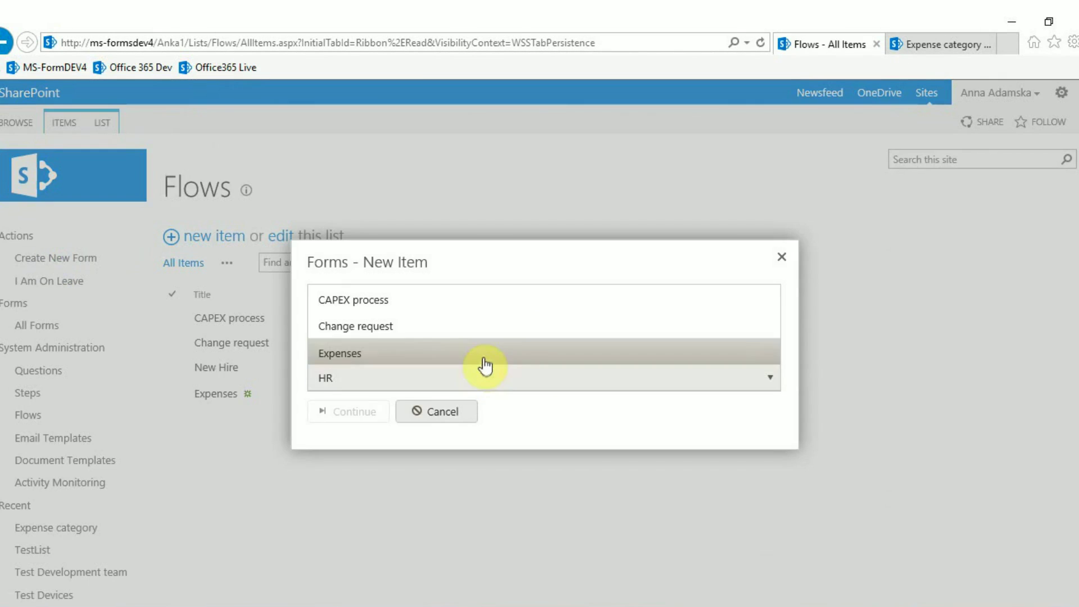
{"action": "left_click", "coordinate": [480, 356]}
{"action": "left_click", "coordinate": [407, 412]}
{"action": "left_click", "coordinate": [390, 401]}
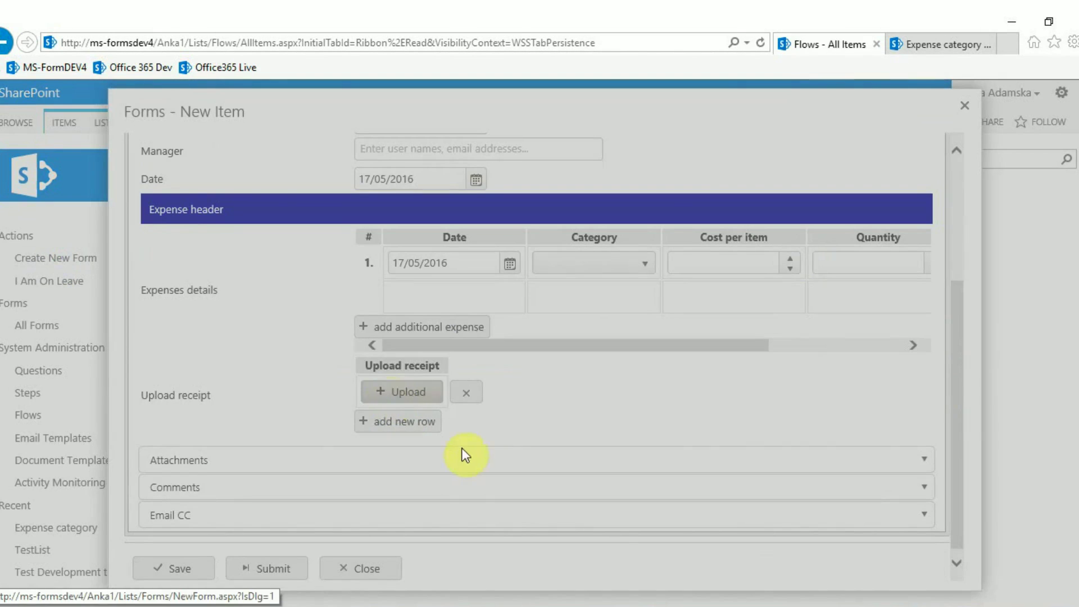
{"action": "left_click", "coordinate": [455, 334]}
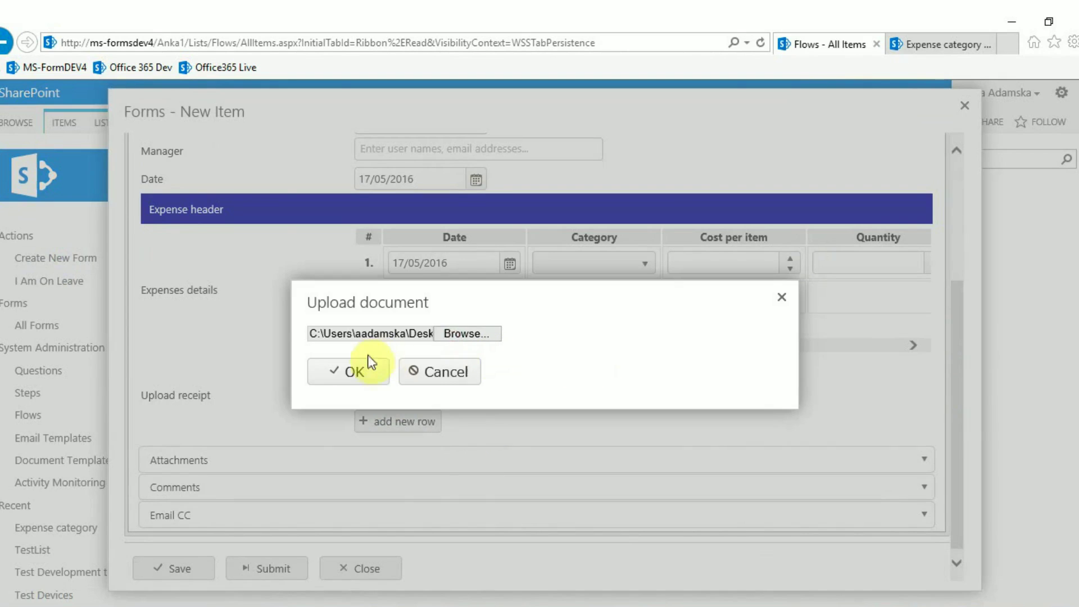
{"action": "left_click", "coordinate": [359, 371]}
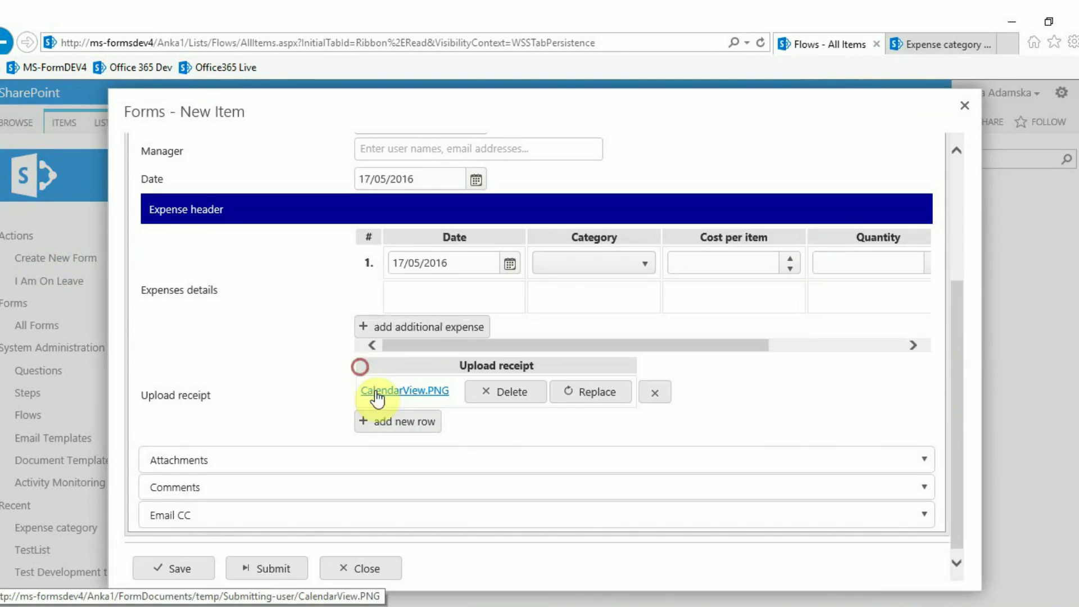
Step: Add a second receipt row and upload another receipt file into it
{"action": "left_click", "coordinate": [394, 422]}
{"action": "left_click", "coordinate": [413, 430]}
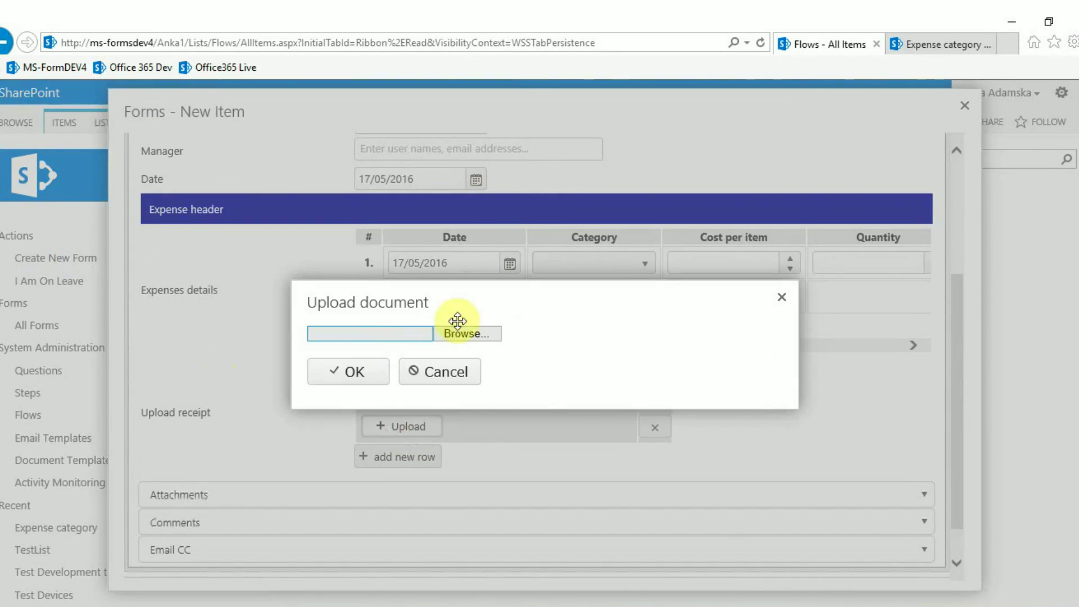
{"action": "left_click", "coordinate": [457, 332]}
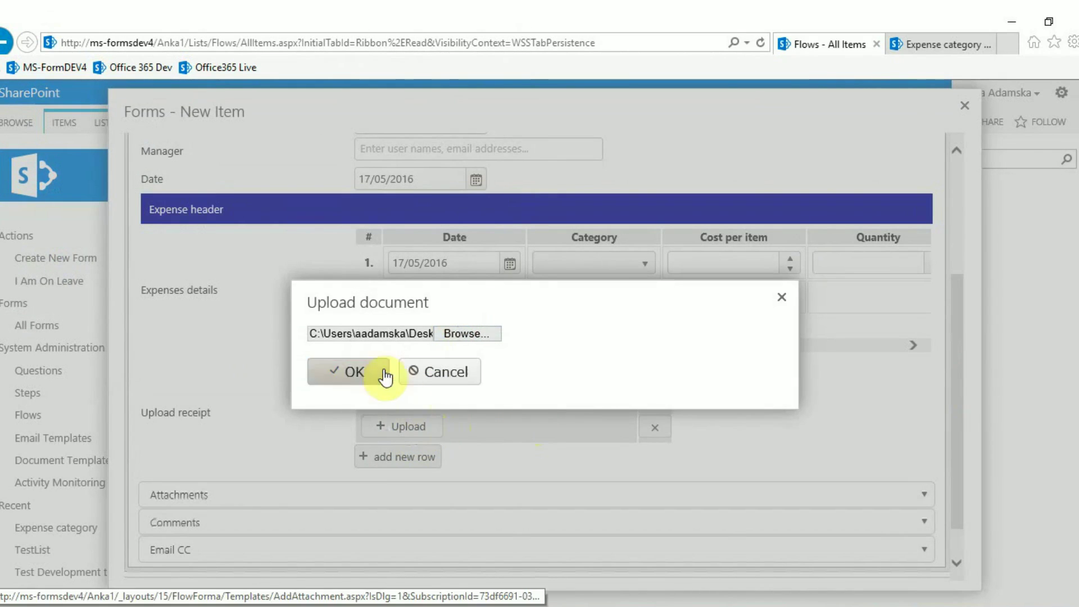
{"action": "left_click", "coordinate": [386, 372]}
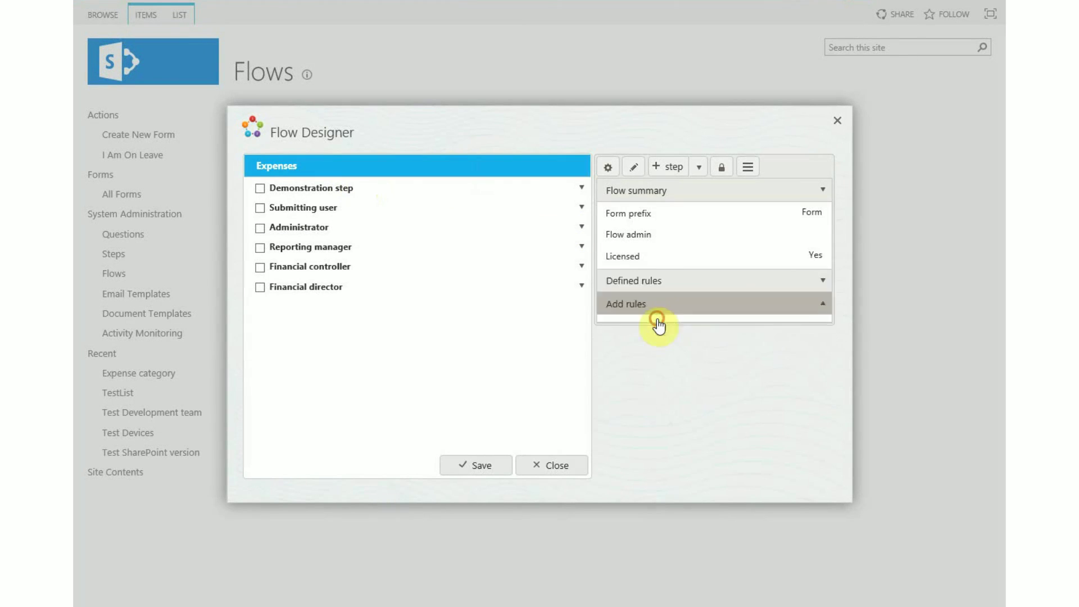
Step: Add a Get list data rule that runs on Loaded, sourcing from the Expense category list
{"action": "left_click", "coordinate": [655, 321]}
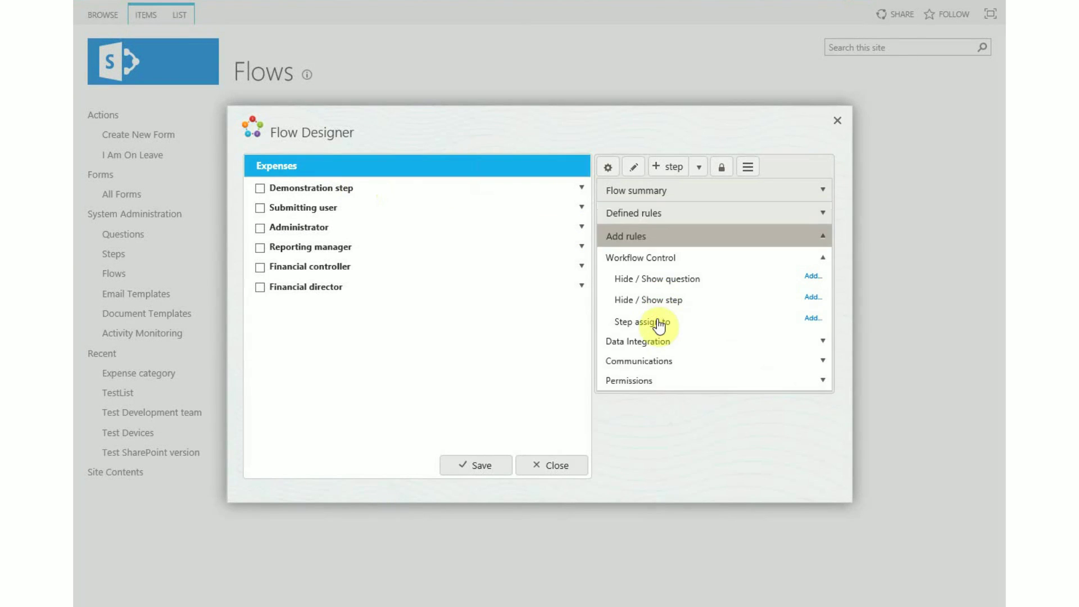
{"action": "left_click", "coordinate": [814, 341]}
{"action": "left_click", "coordinate": [813, 317]}
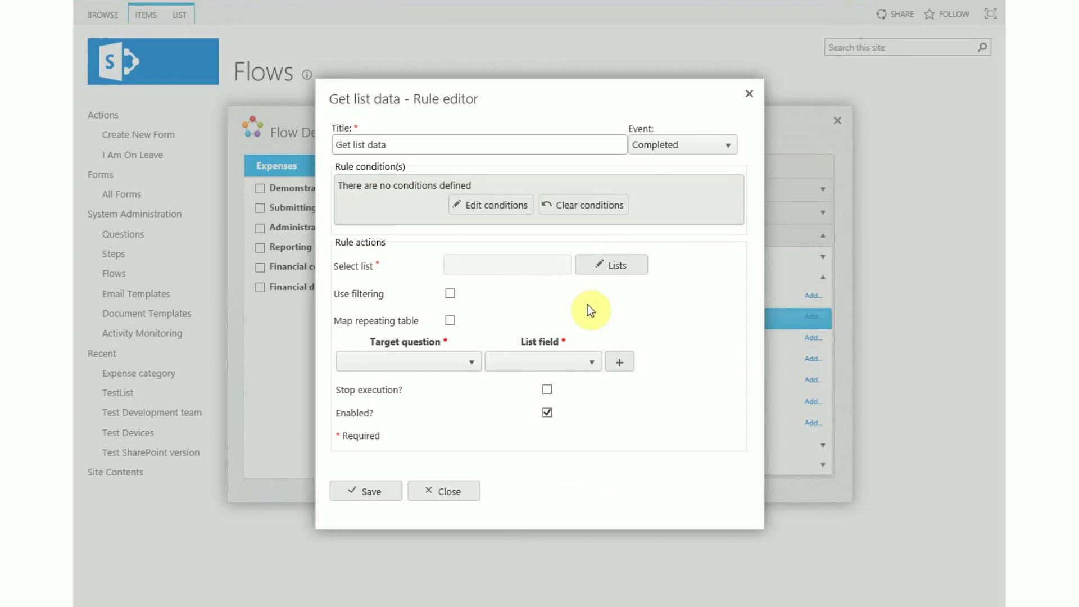
{"action": "left_click", "coordinate": [645, 148]}
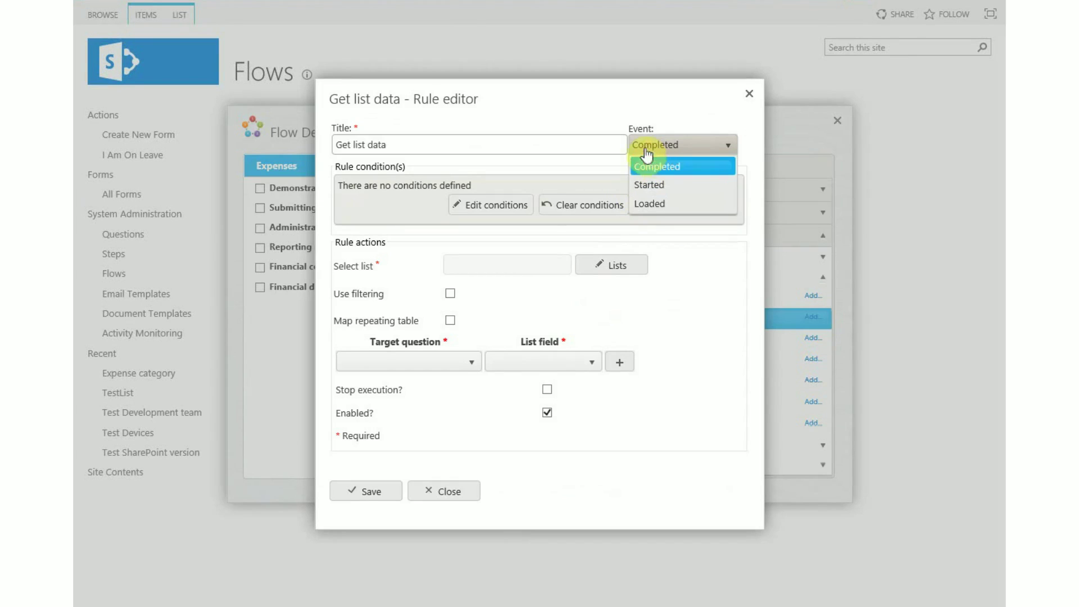
{"action": "left_click", "coordinate": [646, 203]}
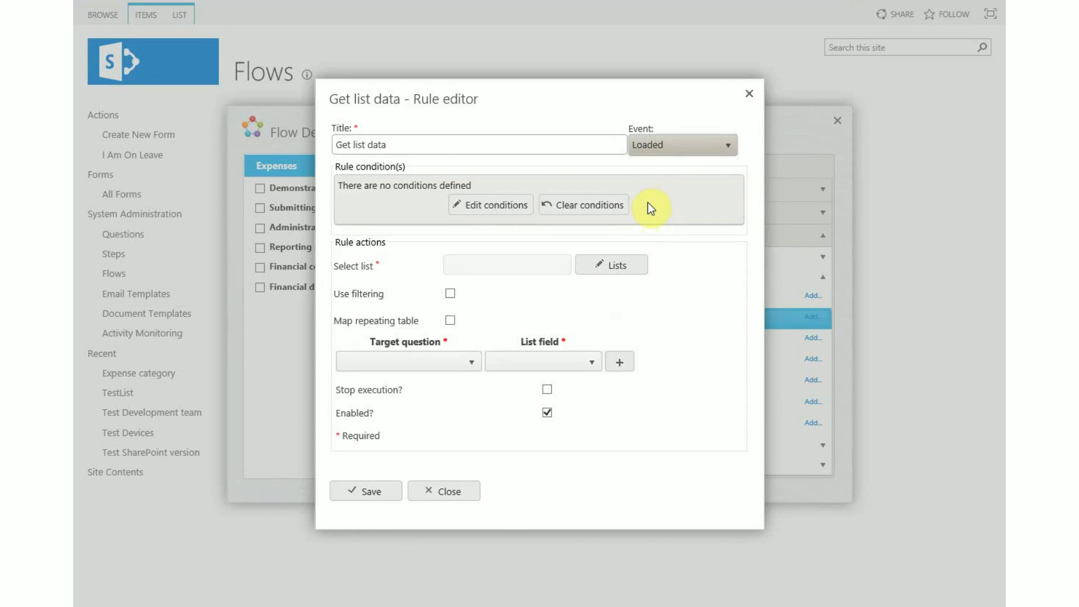
{"action": "left_click", "coordinate": [618, 265]}
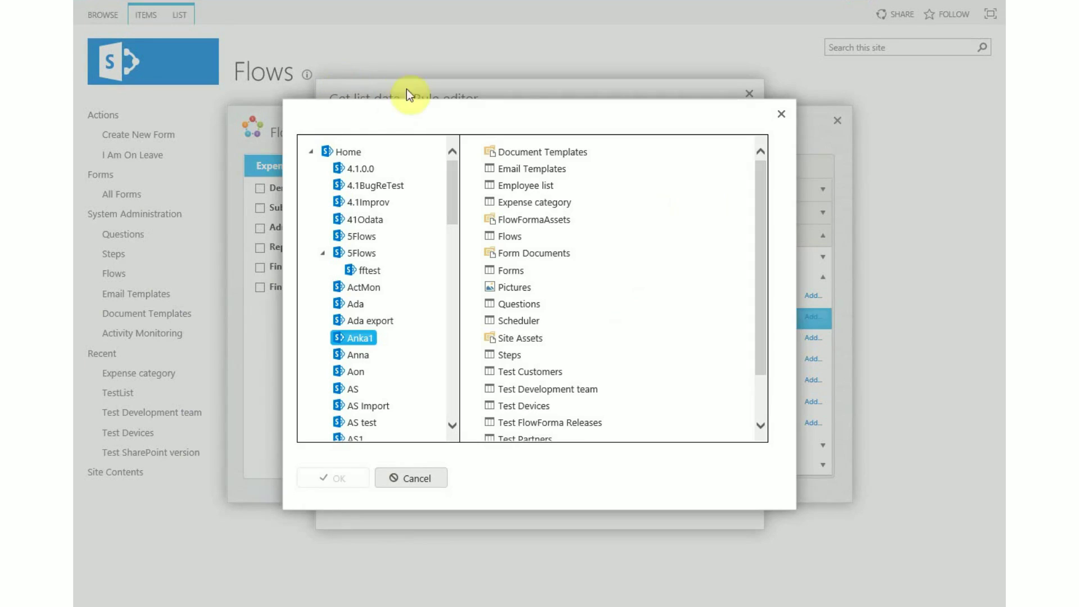
{"action": "left_click", "coordinate": [511, 201]}
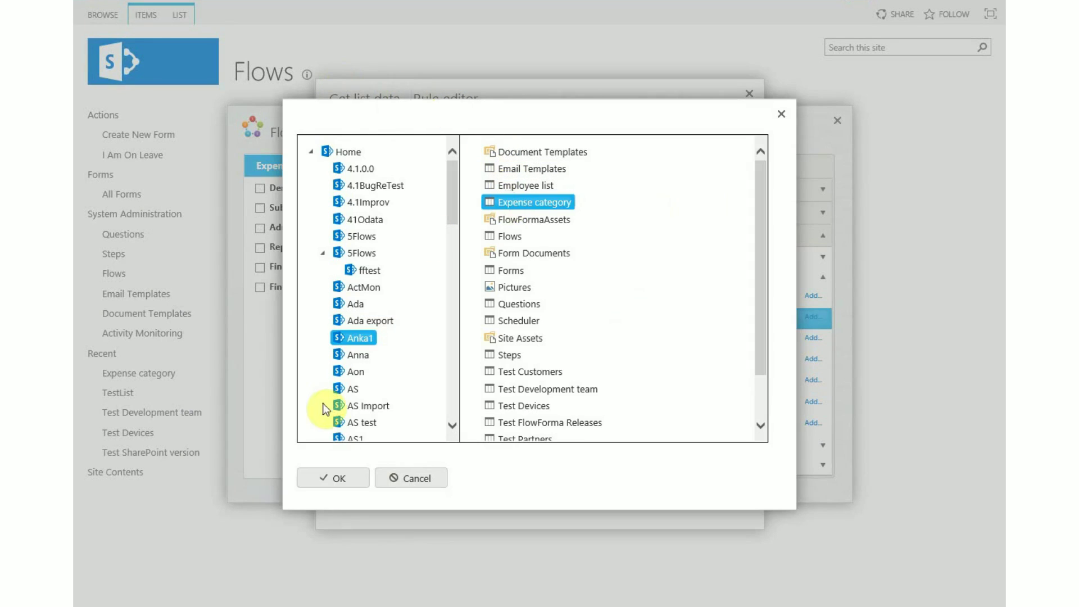
{"action": "left_click", "coordinate": [338, 479]}
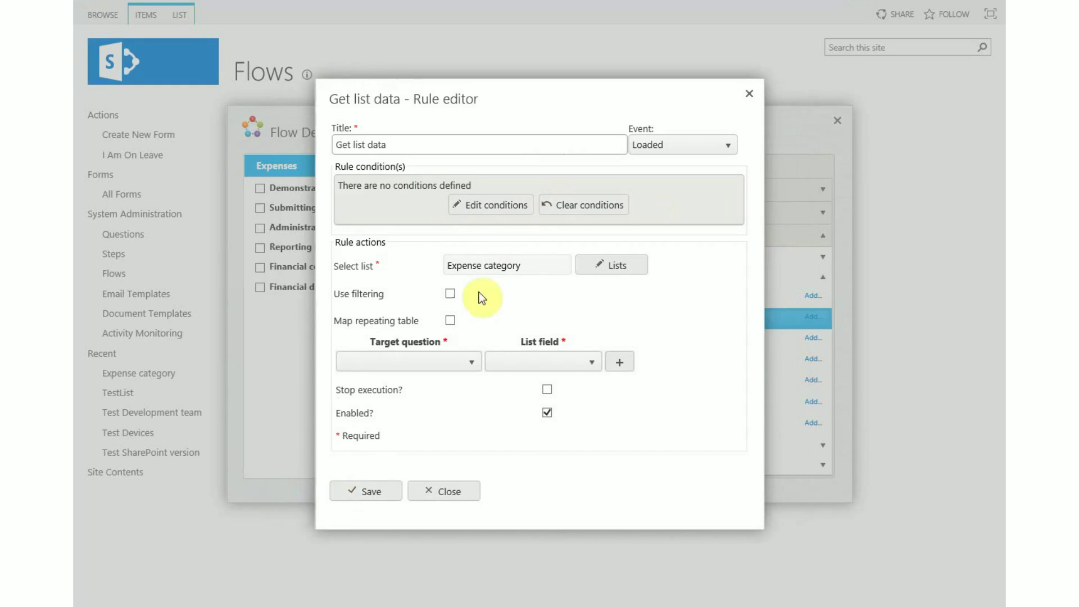
Step: Map the list into the Expense category repeating table with Overwrite, Category taking the Title field
{"action": "left_click", "coordinate": [450, 321]}
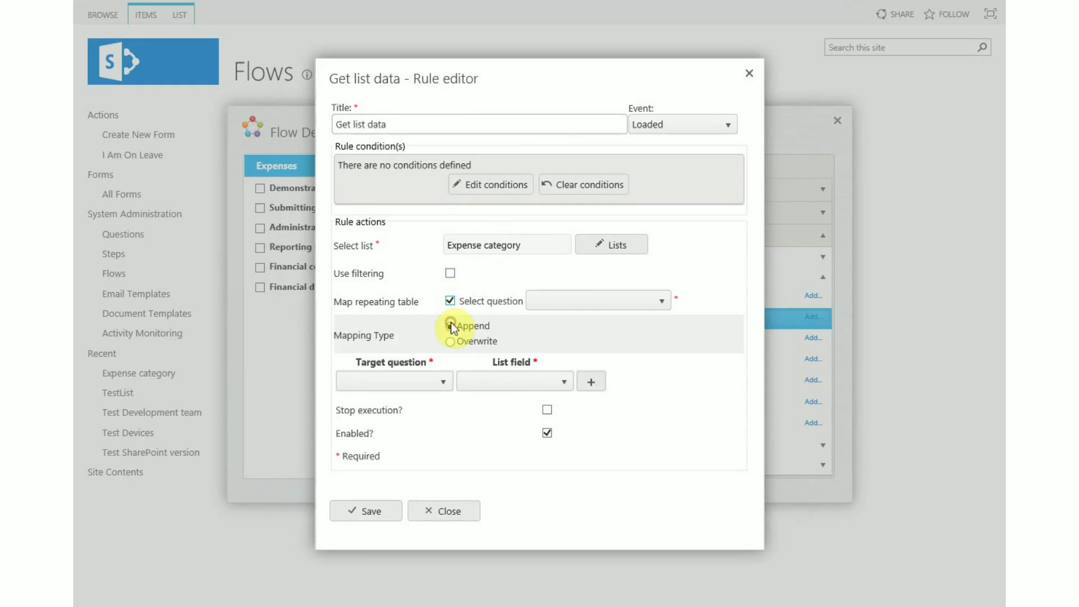
{"action": "left_click", "coordinate": [568, 301]}
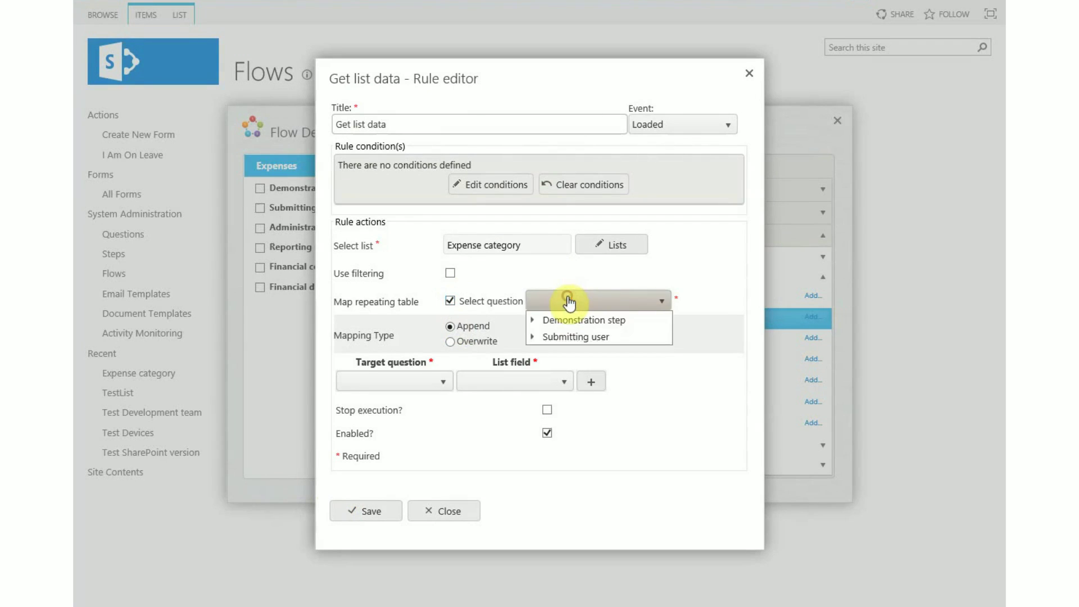
{"action": "left_click", "coordinate": [531, 320]}
{"action": "left_click", "coordinate": [532, 354]}
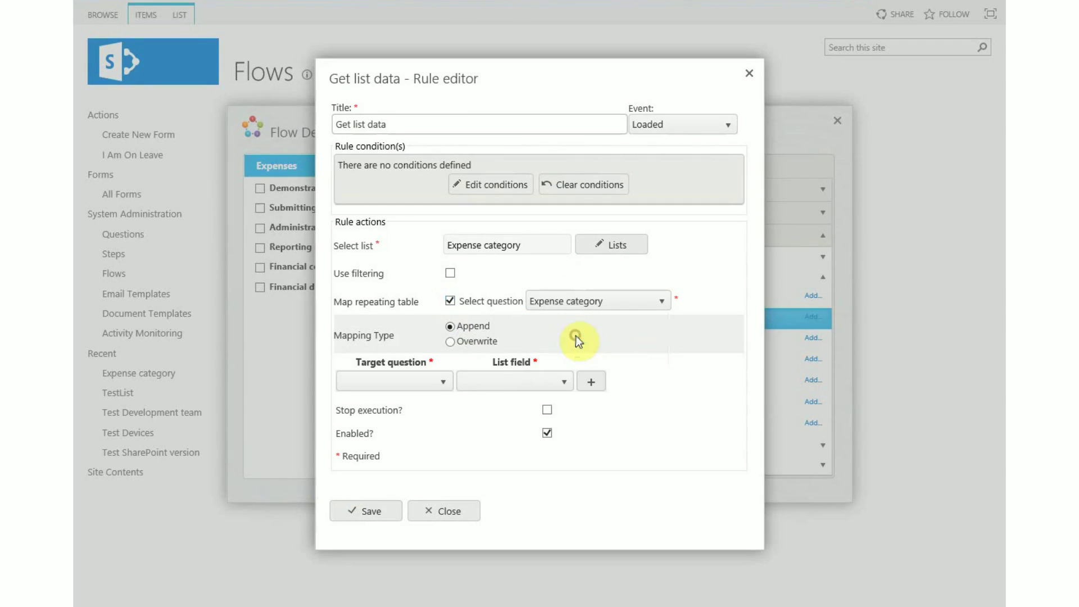
{"action": "left_click", "coordinate": [575, 336]}
{"action": "left_click", "coordinate": [471, 340]}
{"action": "left_click", "coordinate": [433, 381]}
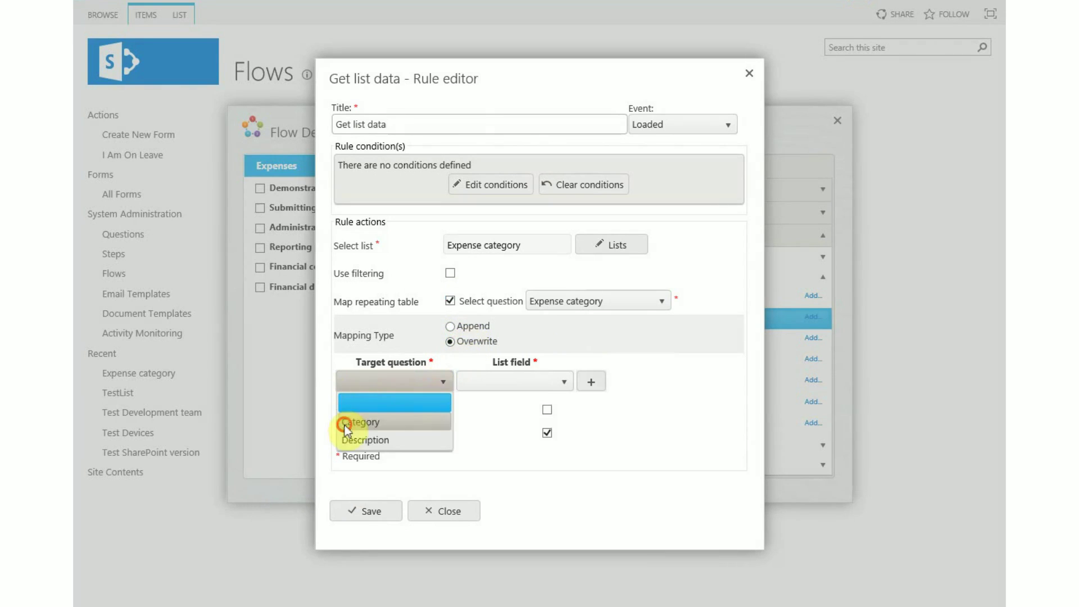
{"action": "left_click", "coordinate": [414, 423]}
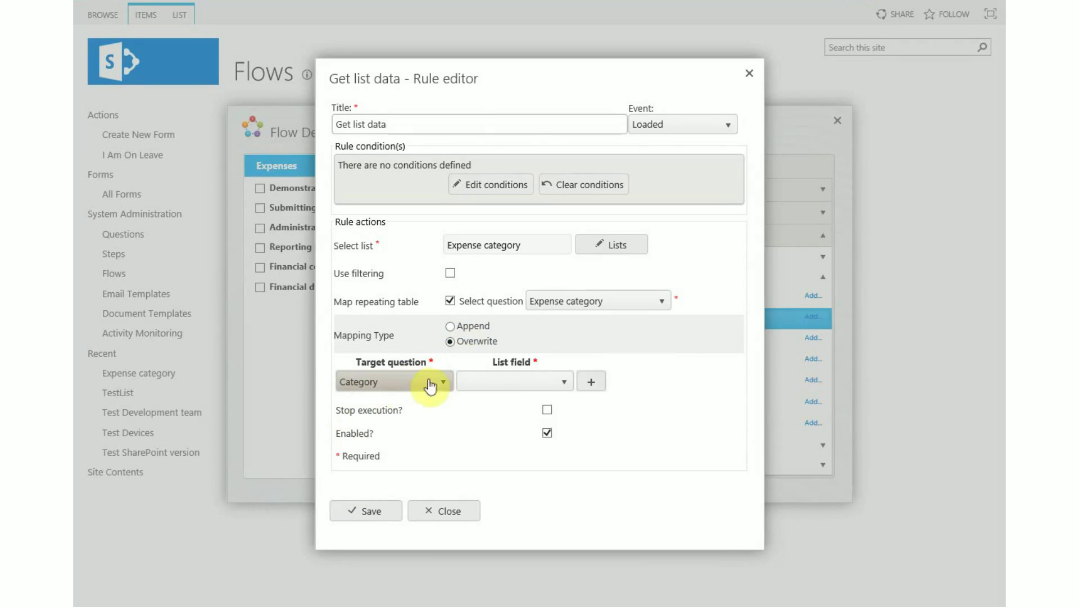
{"action": "left_click", "coordinate": [496, 381]}
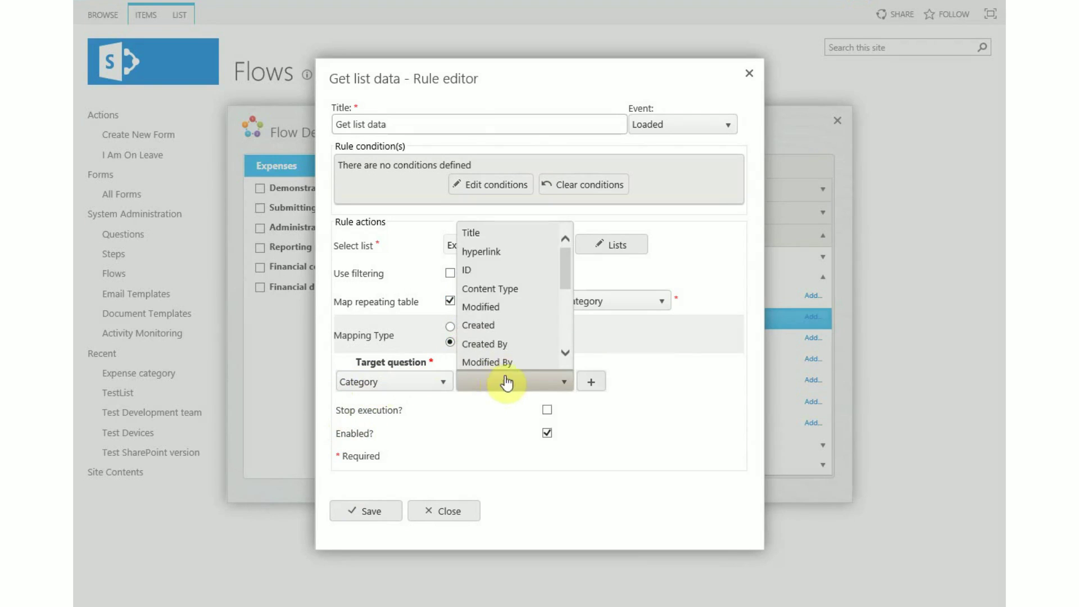
{"action": "left_click", "coordinate": [504, 232]}
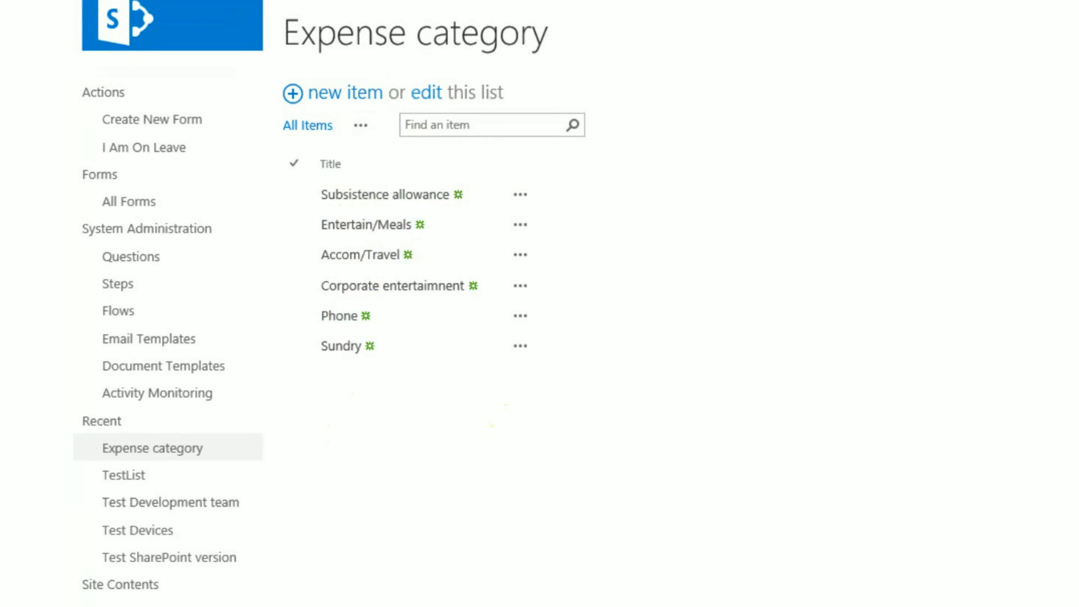
Step: Start a new Expenses form to check that the categories load from the list
{"action": "left_click", "coordinate": [124, 120]}
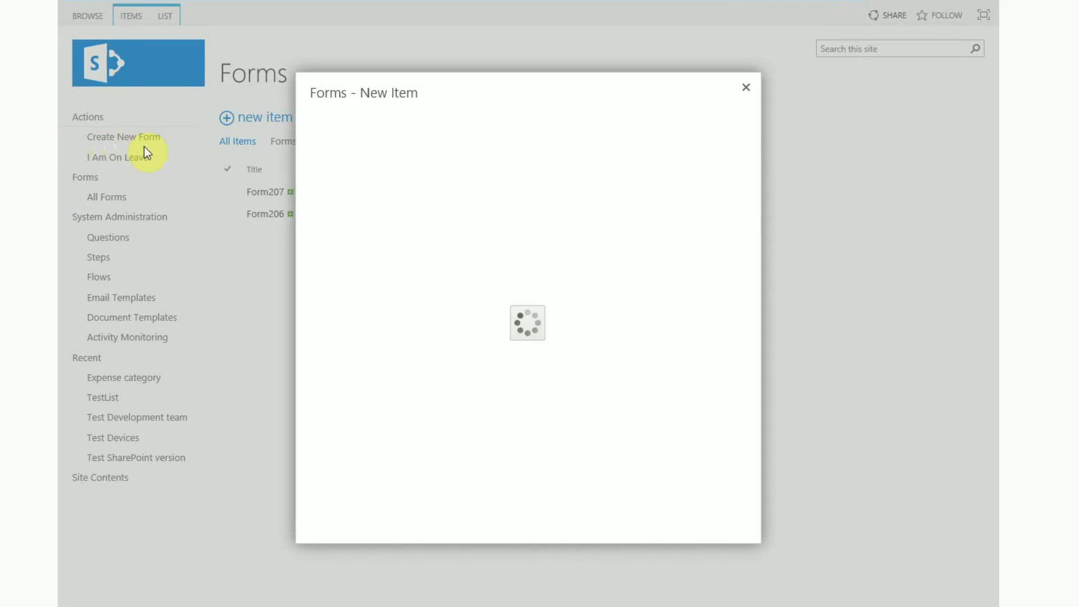
{"action": "left_click", "coordinate": [337, 315]}
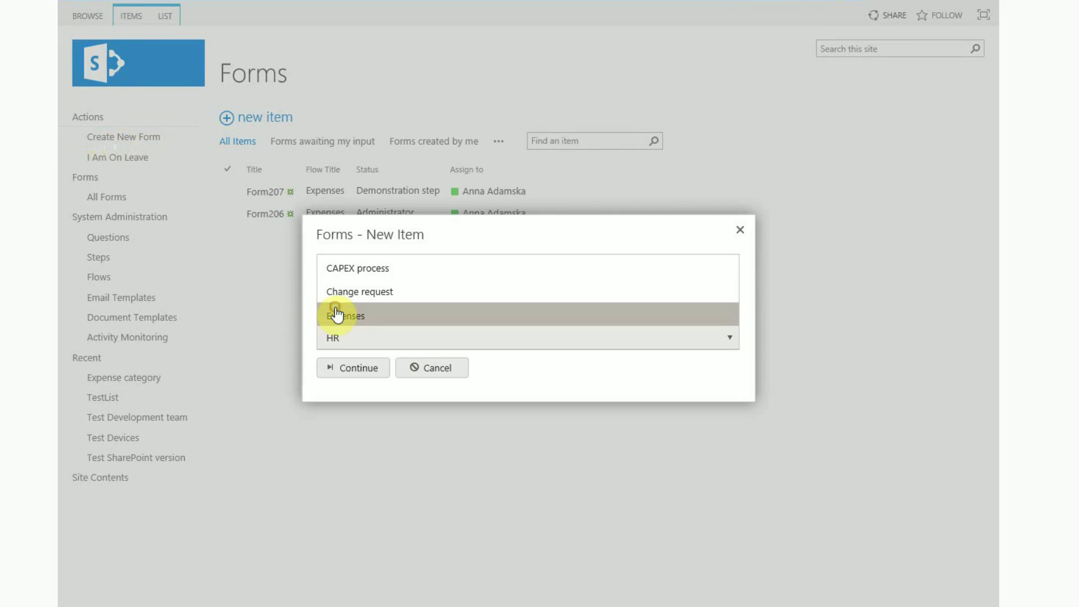
{"action": "left_click", "coordinate": [342, 369]}
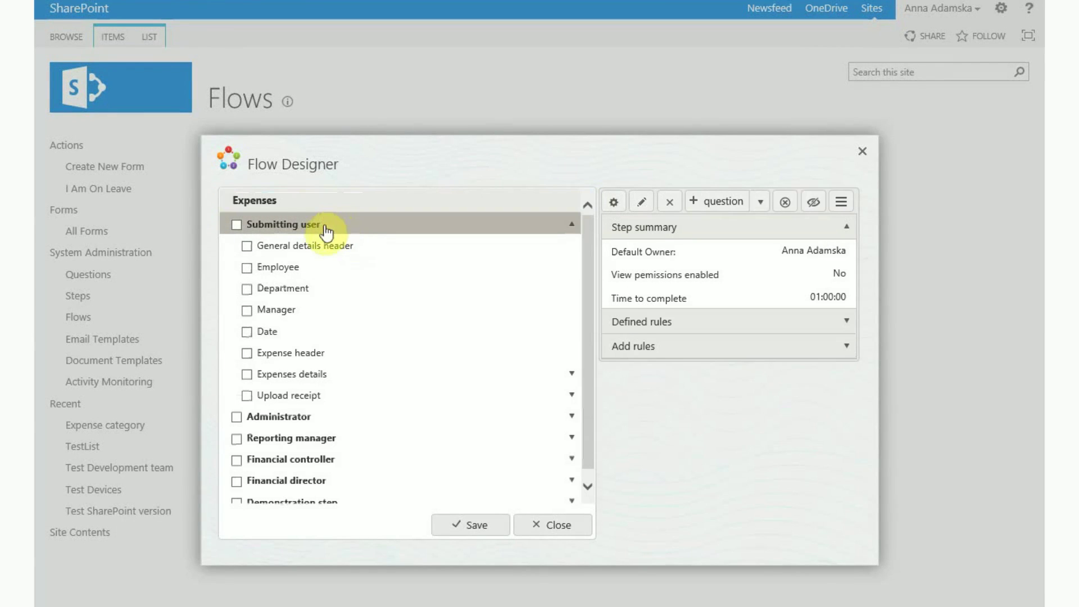
{"action": "left_click", "coordinate": [641, 348]}
{"action": "left_click", "coordinate": [833, 321]}
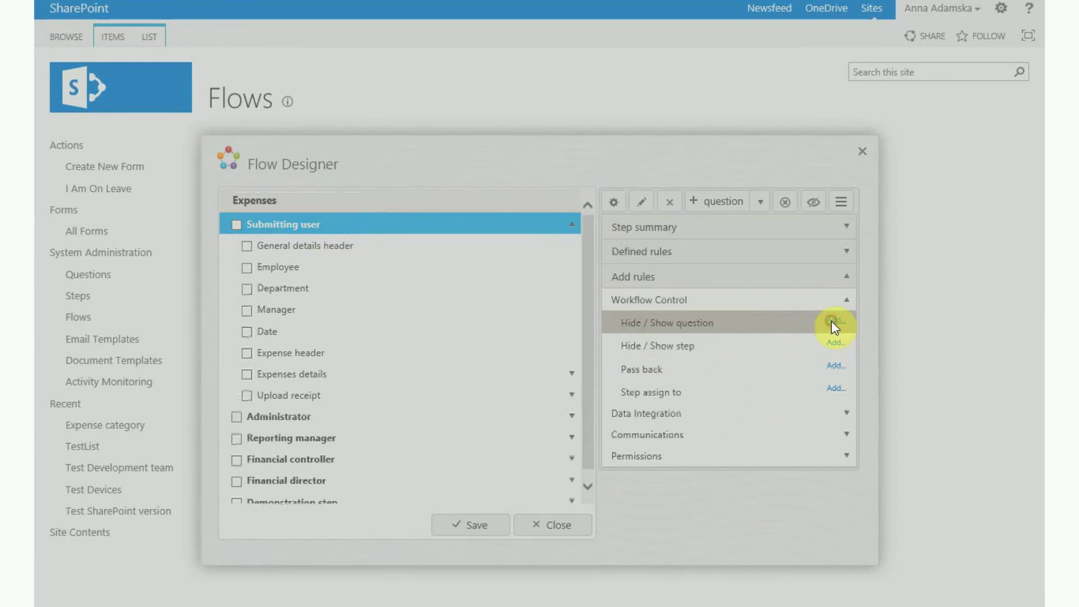
{"action": "left_click", "coordinate": [397, 354]}
{"action": "left_click", "coordinate": [407, 502]}
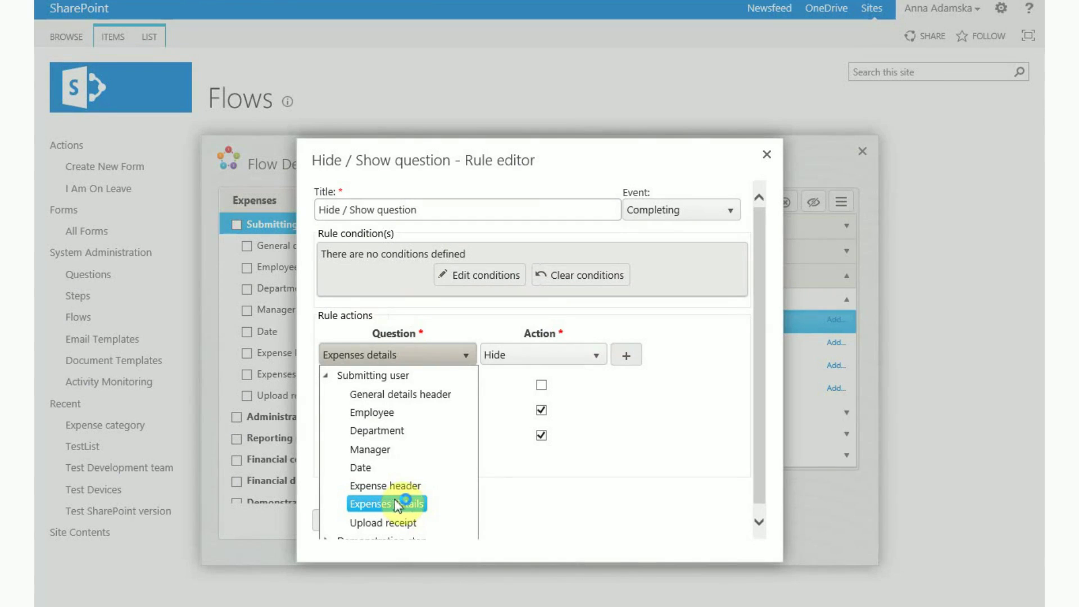
{"action": "left_click", "coordinate": [464, 353]}
{"action": "left_click", "coordinate": [491, 275]}
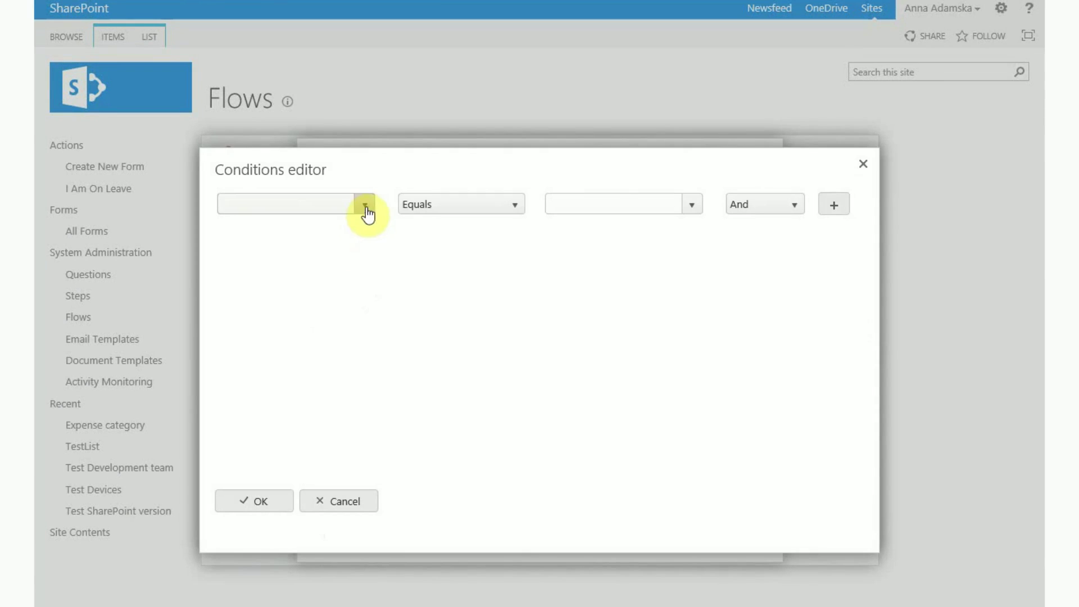
{"action": "left_click", "coordinate": [366, 206]}
{"action": "left_click", "coordinate": [223, 224]}
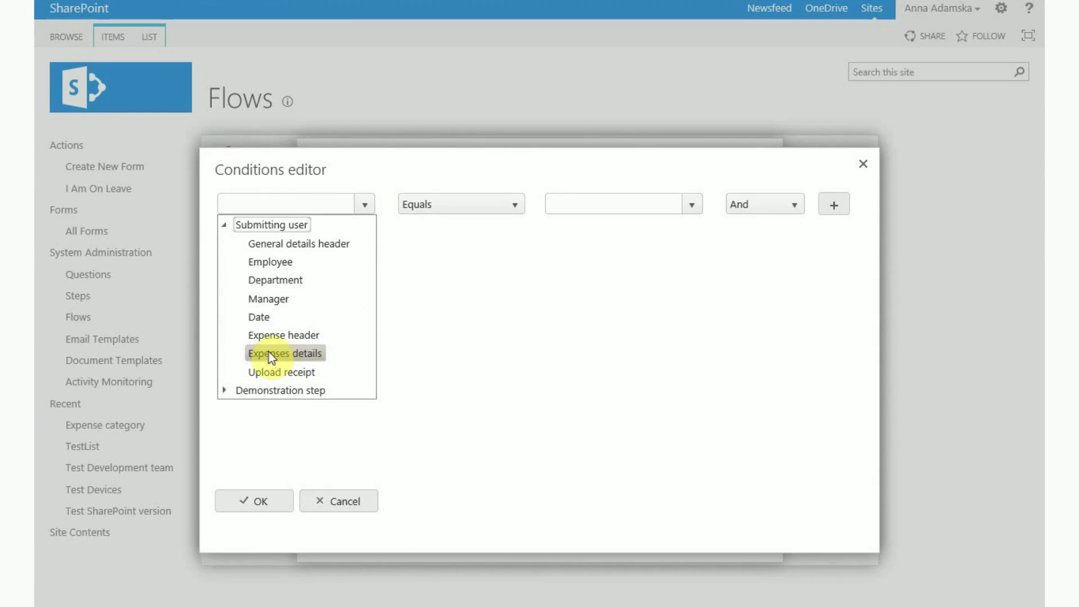
{"action": "left_click", "coordinate": [330, 507]}
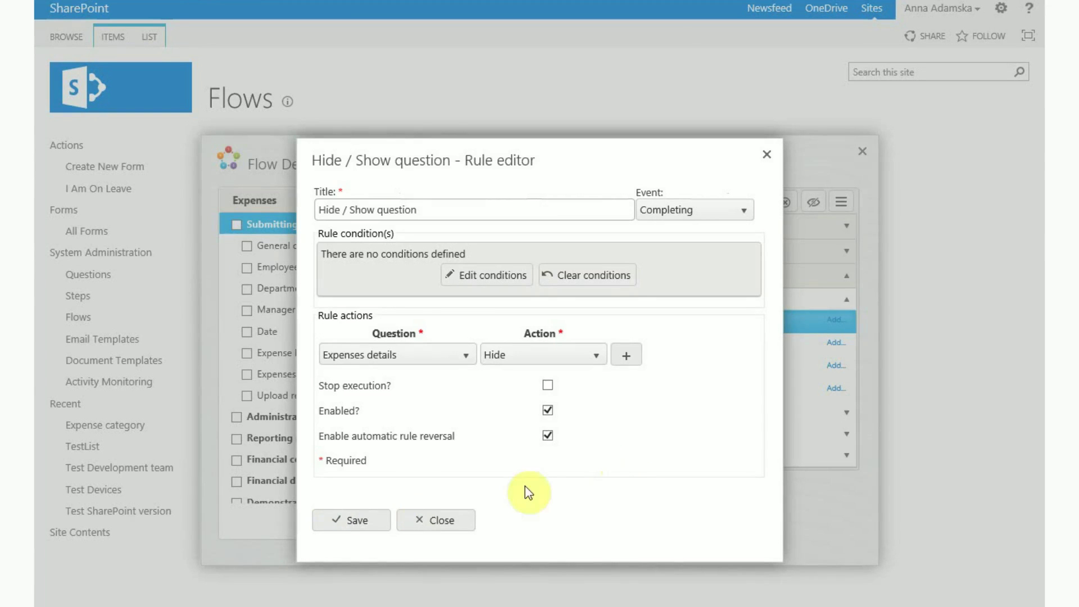
{"action": "left_click", "coordinate": [433, 519]}
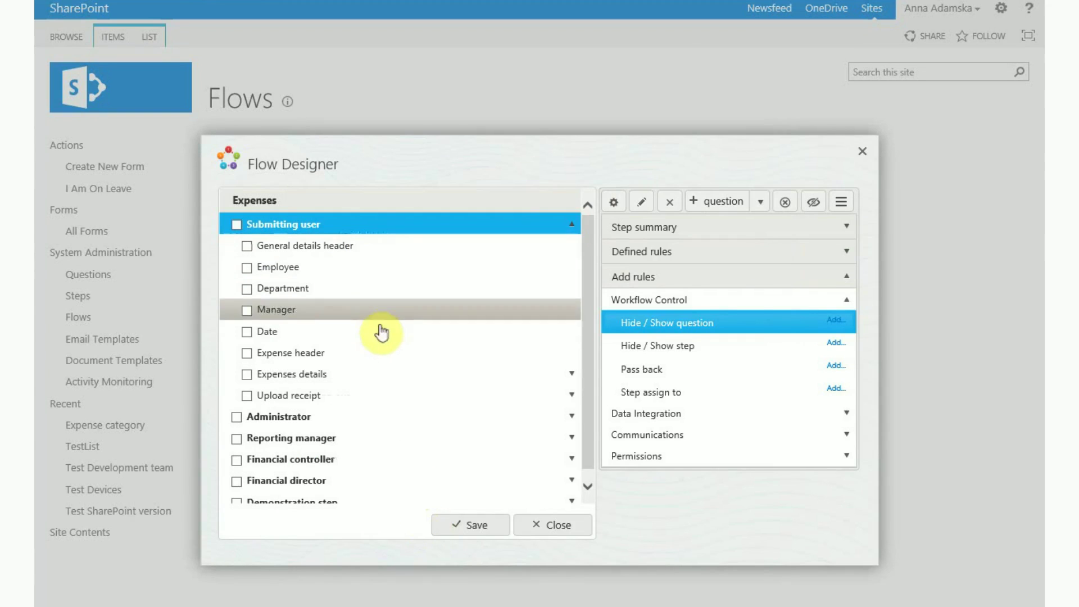
Step: Add a Hide / Show rule on Category with condition Category equals 'Subsistence allowance'
{"action": "left_click", "coordinate": [380, 373]}
{"action": "left_click", "coordinate": [381, 416]}
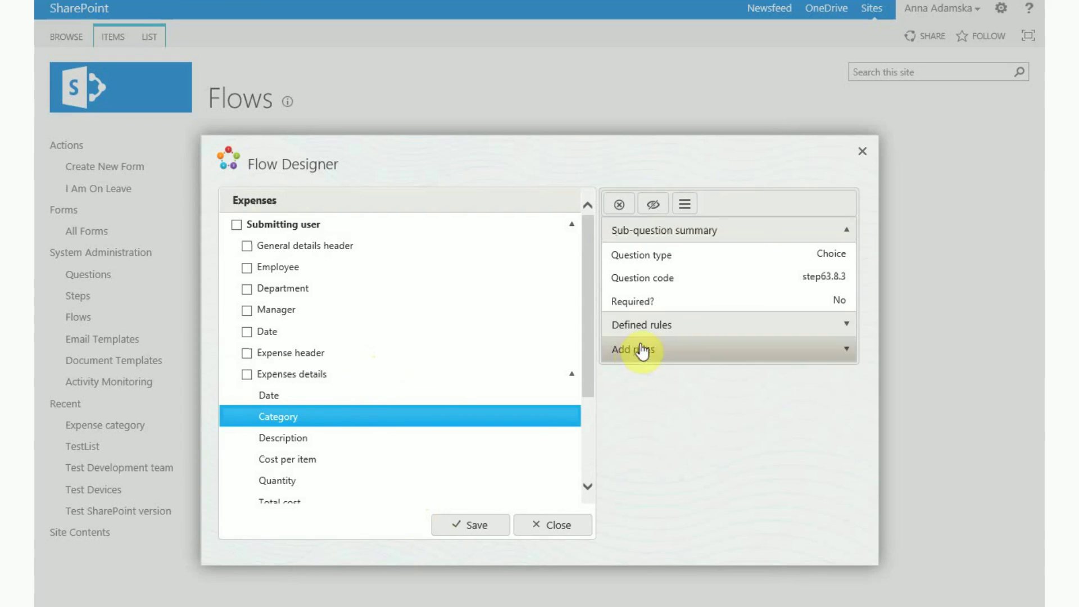
{"action": "left_click", "coordinate": [635, 352]}
{"action": "left_click", "coordinate": [824, 325]}
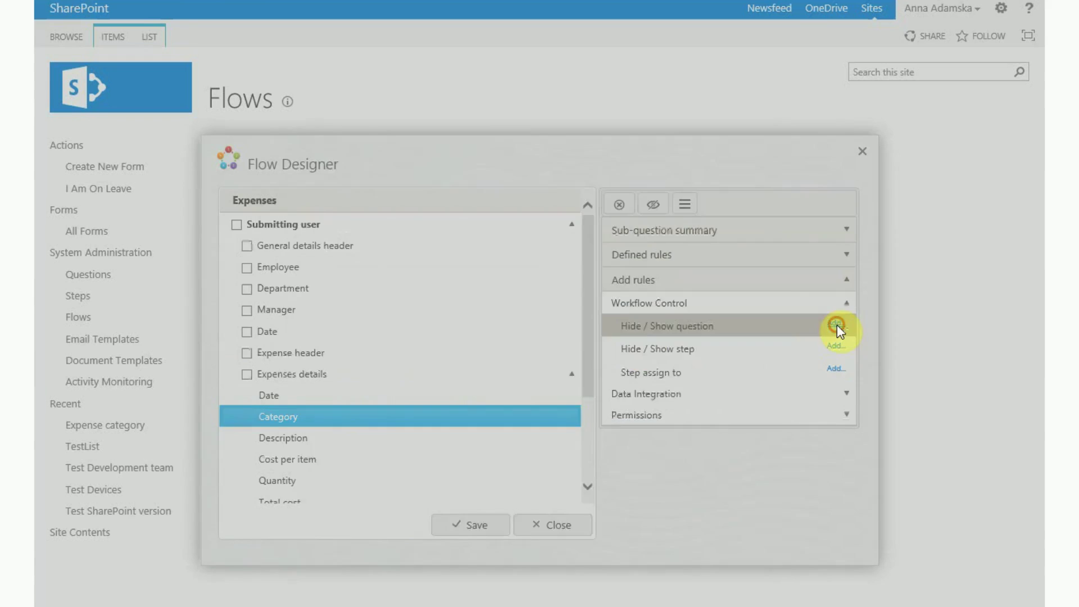
{"action": "left_click", "coordinate": [488, 286]}
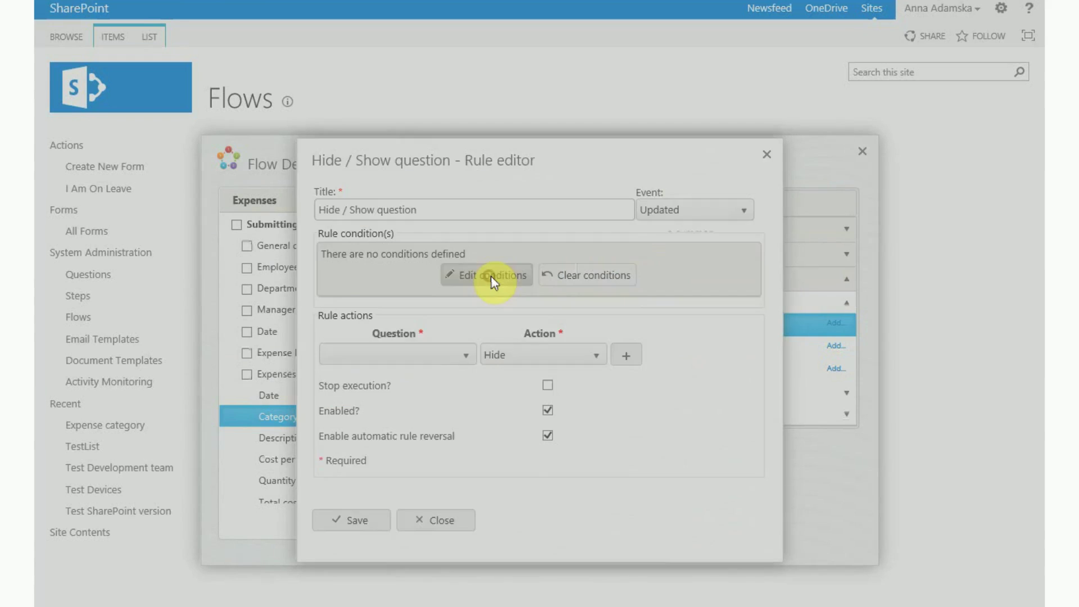
{"action": "left_click", "coordinate": [364, 204]}
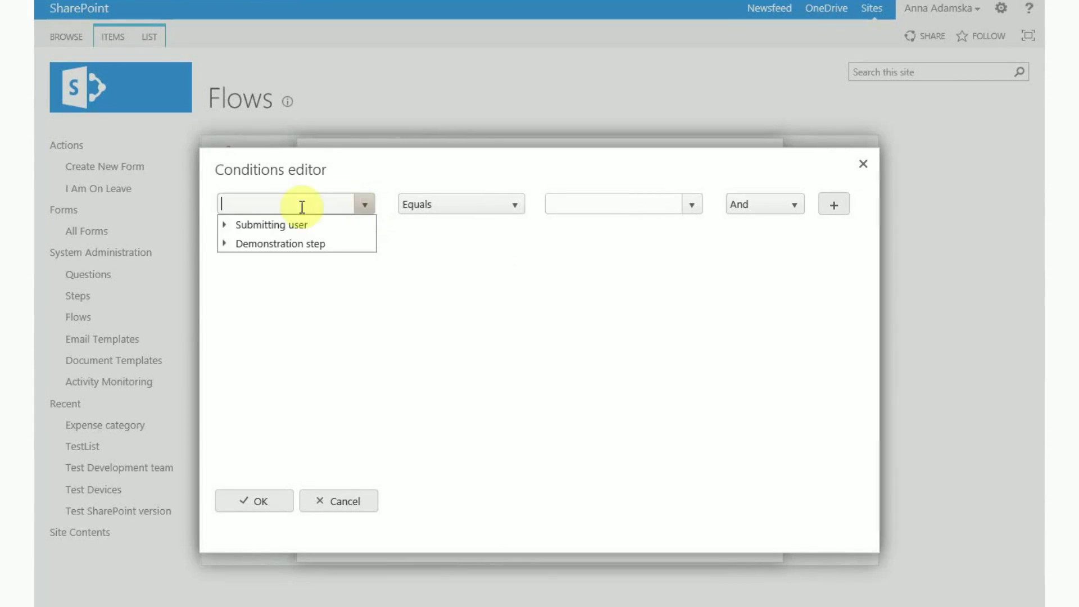
{"action": "left_click", "coordinate": [224, 225]}
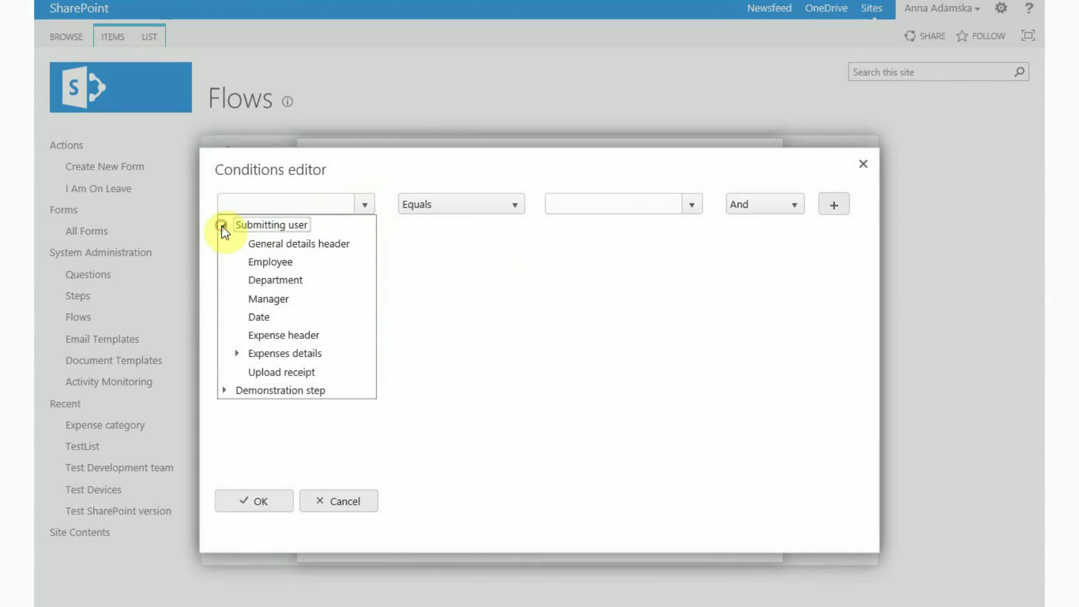
{"action": "left_click", "coordinate": [236, 355]}
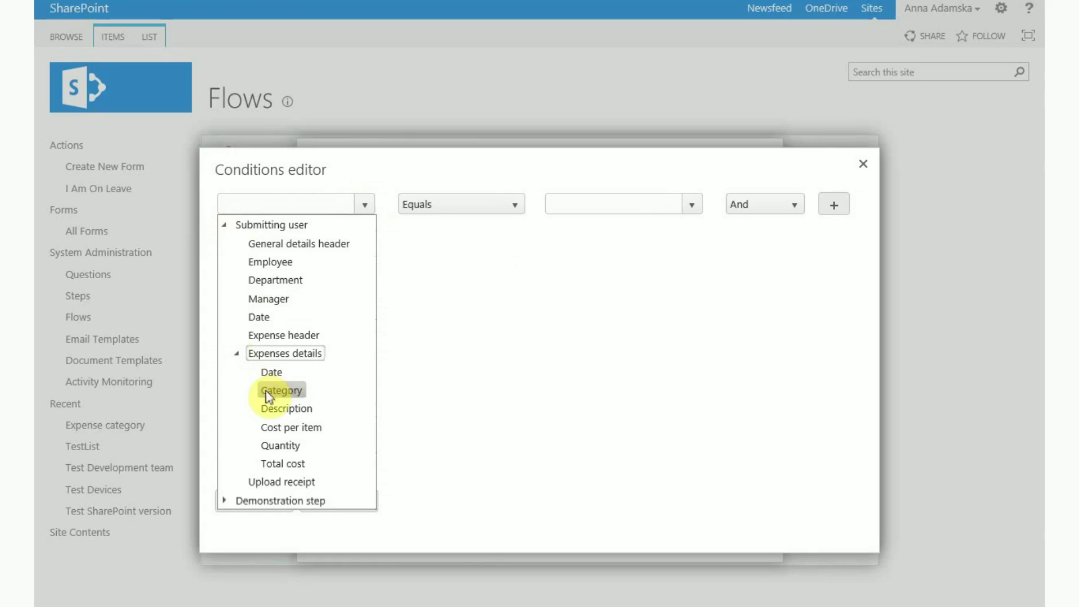
{"action": "left_click", "coordinate": [268, 390]}
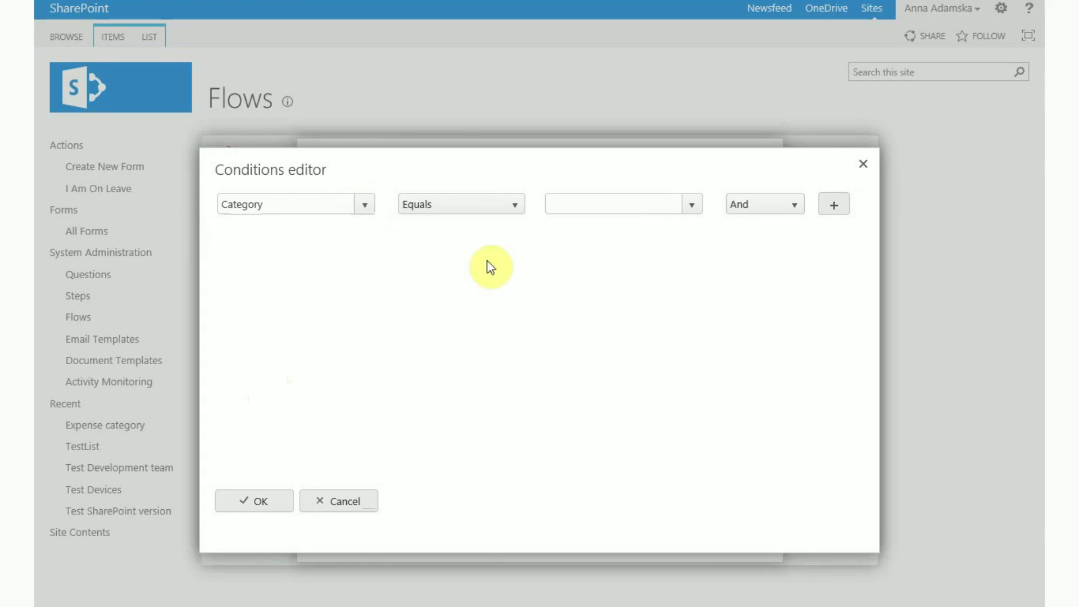
{"action": "left_click", "coordinate": [556, 204]}
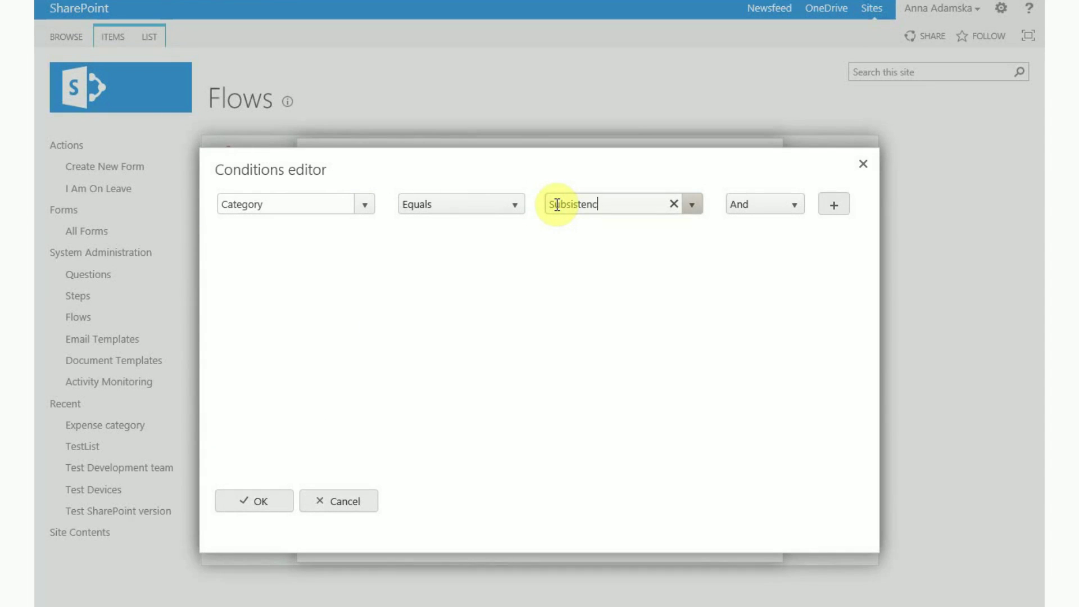
{"action": "type", "text": "Subsistence allowance"}
{"action": "left_click", "coordinate": [258, 494]}
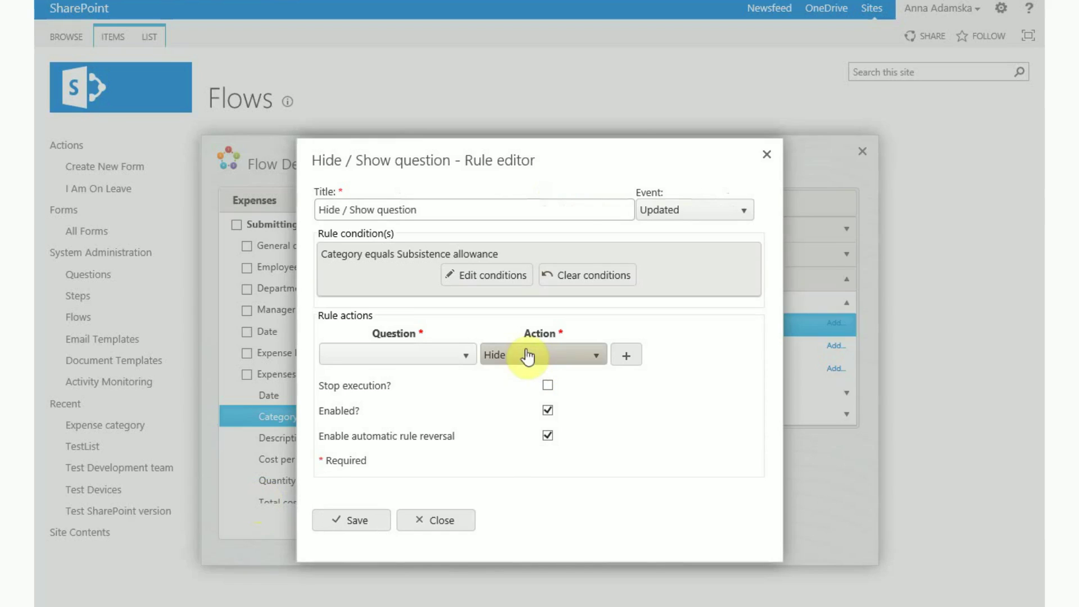
Step: Set the rule's action to Disable Expenses details > Cost per item and save it
{"action": "left_click", "coordinate": [526, 355]}
{"action": "left_click", "coordinate": [531, 439]}
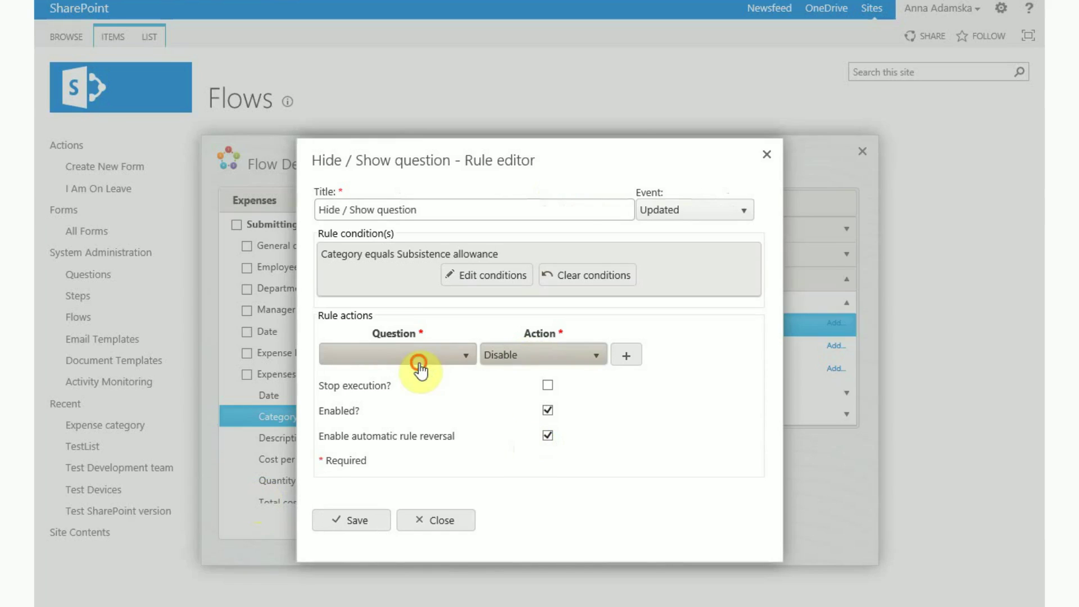
{"action": "left_click", "coordinate": [422, 356]}
{"action": "left_click", "coordinate": [326, 375]}
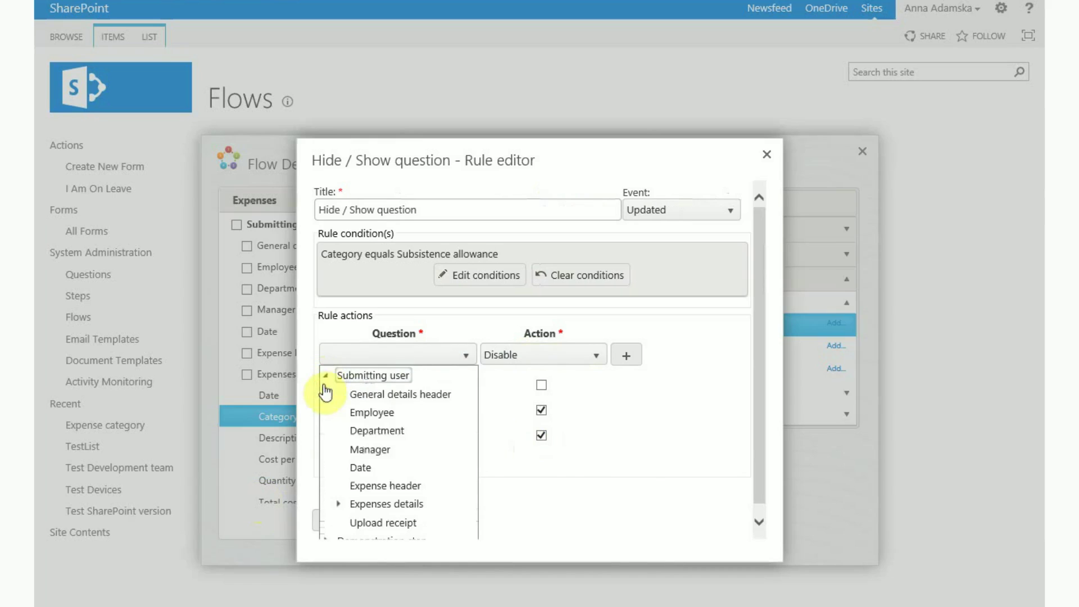
{"action": "left_click", "coordinate": [338, 504]}
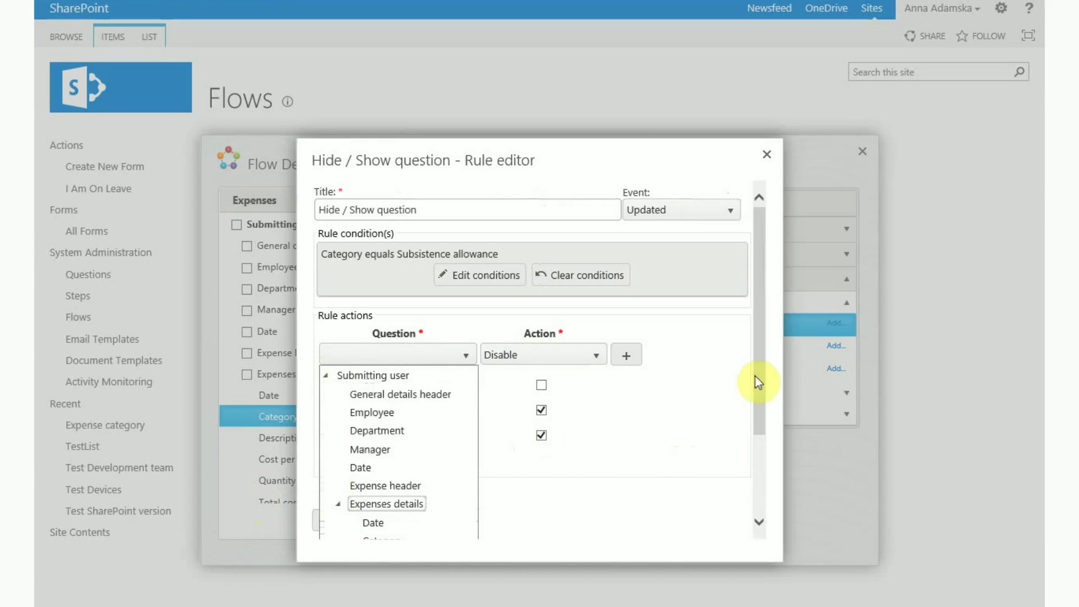
{"action": "scroll", "coordinate": [755, 376], "scroll_direction": "down", "scroll_amount": 2}
{"action": "left_click", "coordinate": [388, 456]}
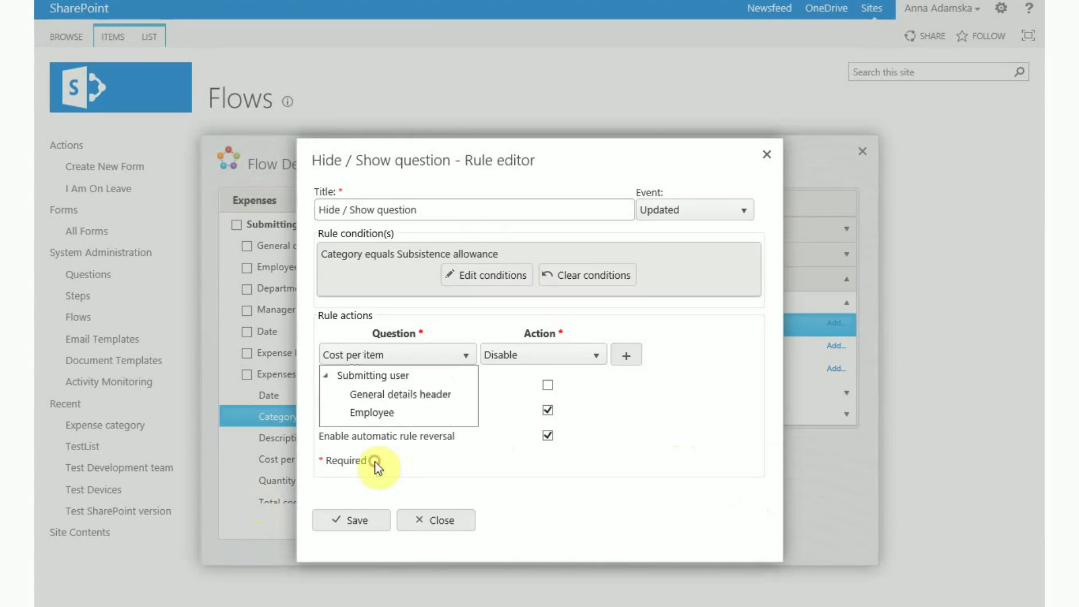
{"action": "left_click", "coordinate": [363, 527]}
{"action": "left_click", "coordinate": [659, 304]}
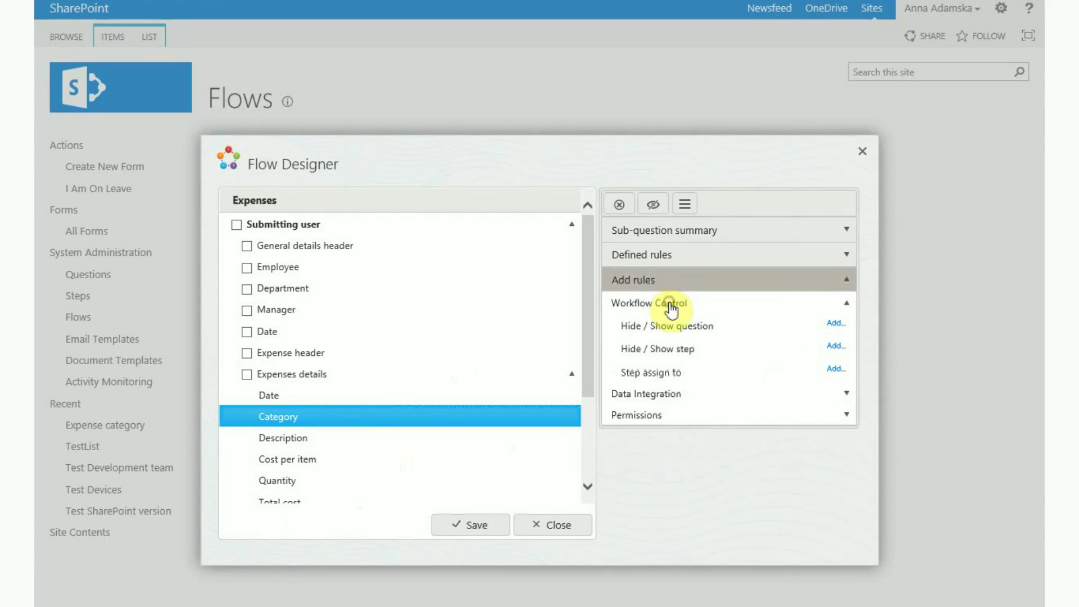
Step: Add a Set question value rule conditioned on Category equals Subsistence allowance
{"action": "left_click", "coordinate": [687, 394]}
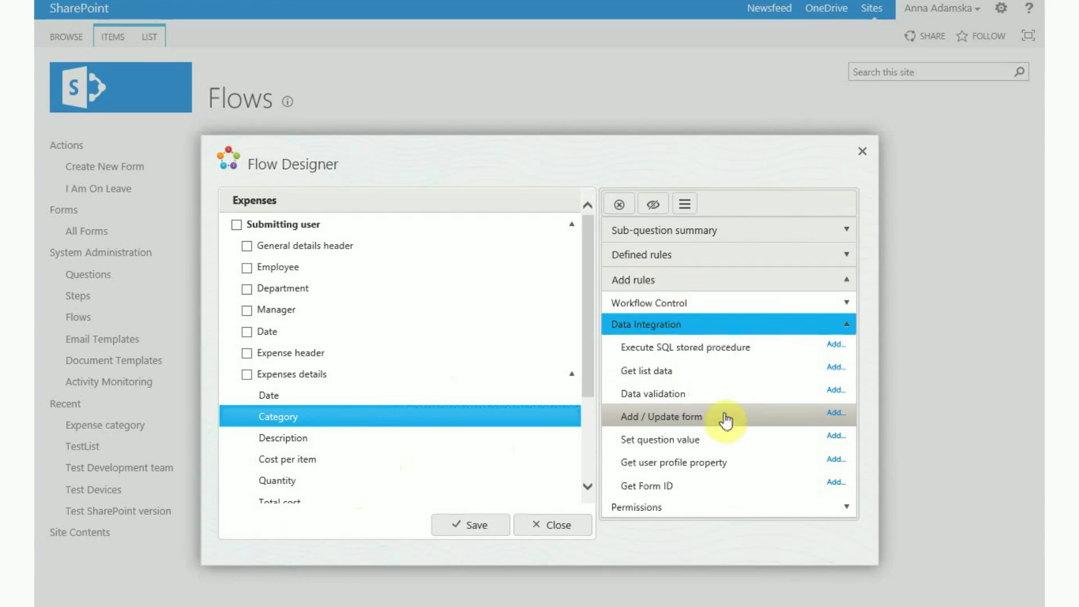
{"action": "left_click", "coordinate": [834, 438]}
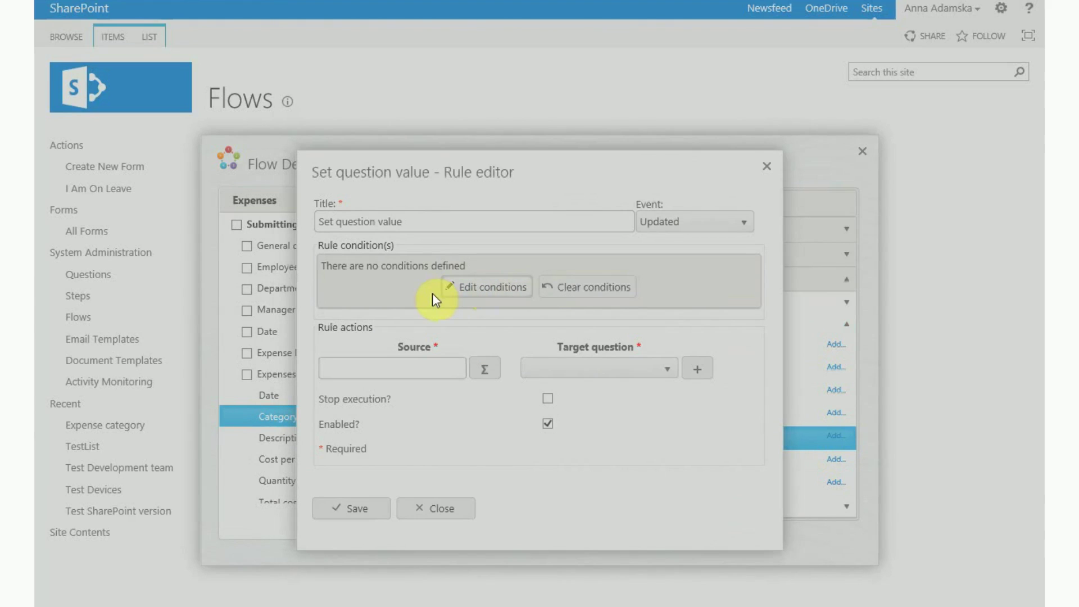
{"action": "left_click", "coordinate": [434, 293]}
{"action": "left_click", "coordinate": [371, 205]}
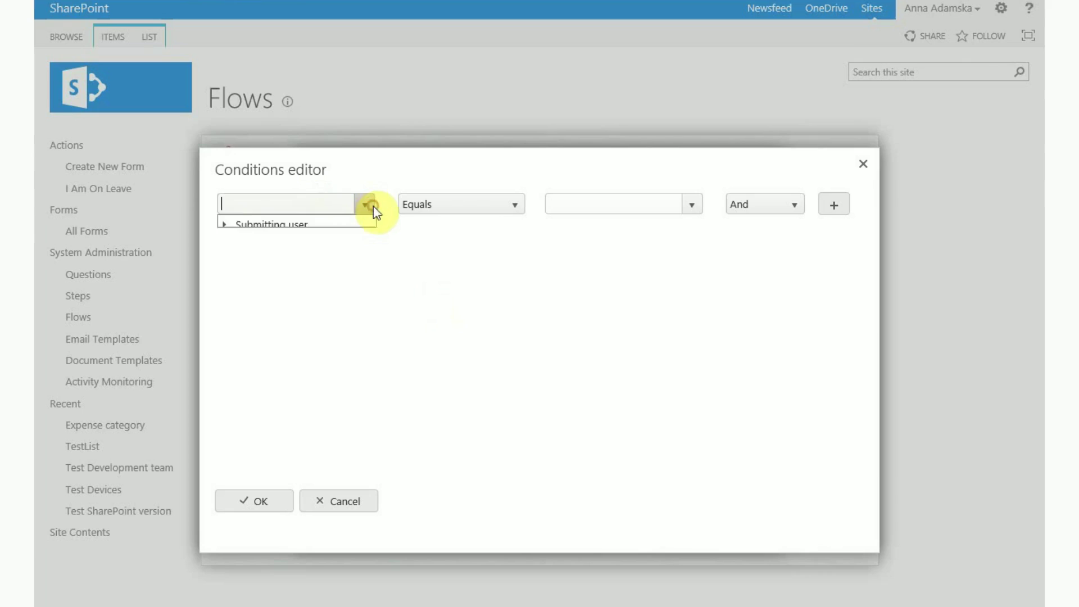
{"action": "left_click", "coordinate": [224, 225]}
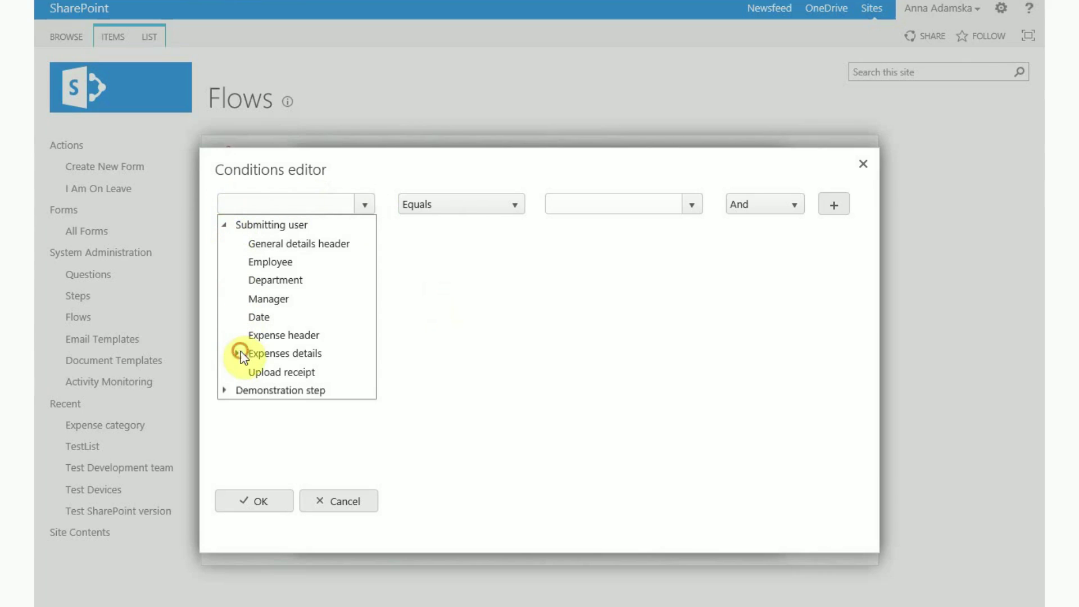
{"action": "left_click", "coordinate": [238, 353]}
{"action": "left_click", "coordinate": [268, 385]}
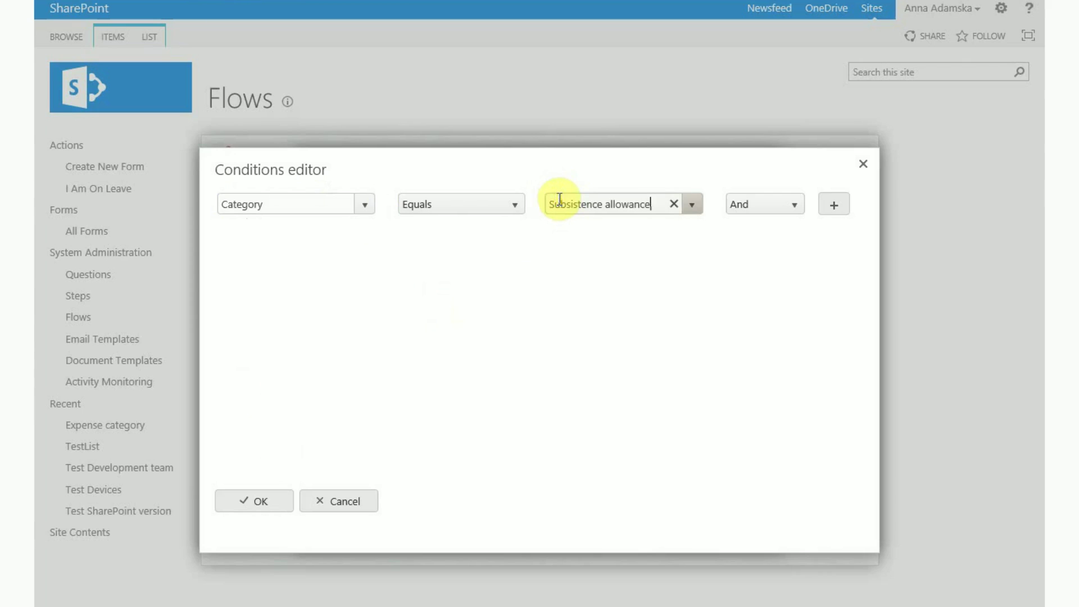
{"action": "left_click", "coordinate": [247, 502]}
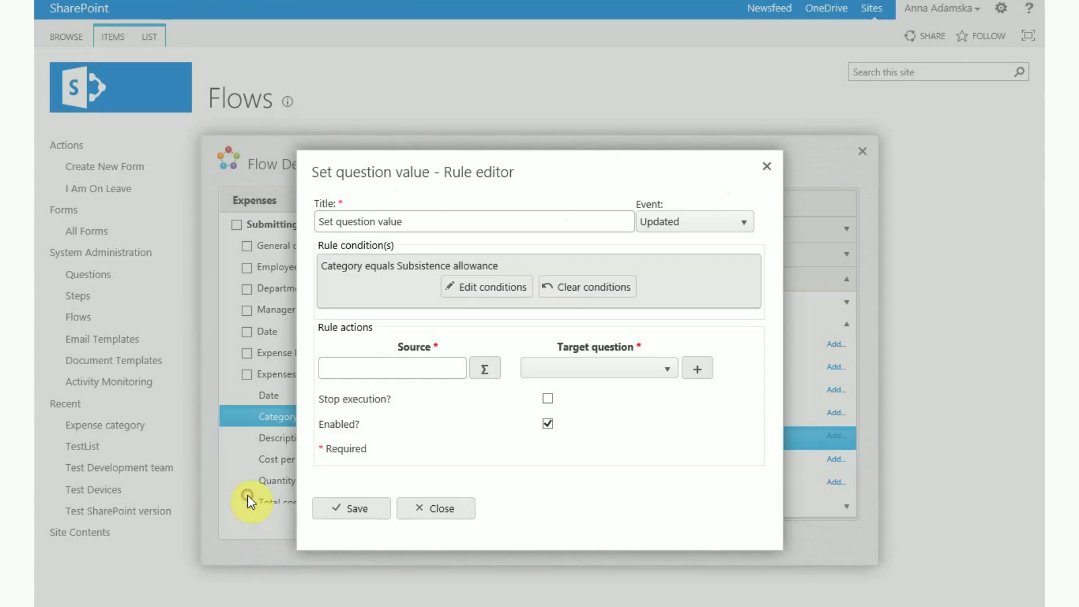
Step: Target Cost per item with the value '€3.85' and save the rule
{"action": "left_click", "coordinate": [553, 367]}
{"action": "left_click", "coordinate": [528, 387]}
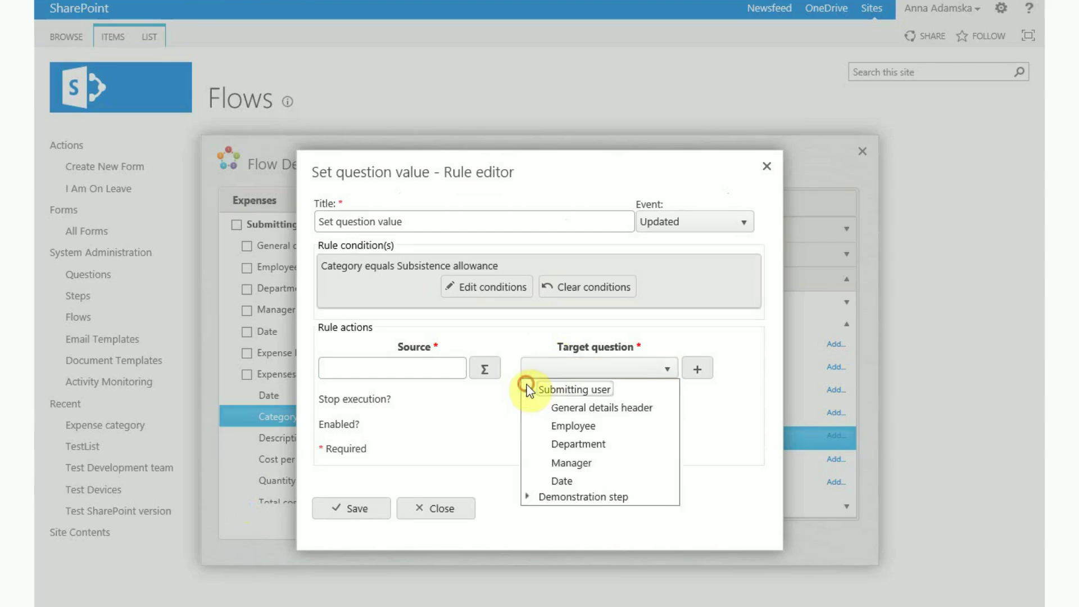
{"action": "left_click", "coordinate": [757, 506]}
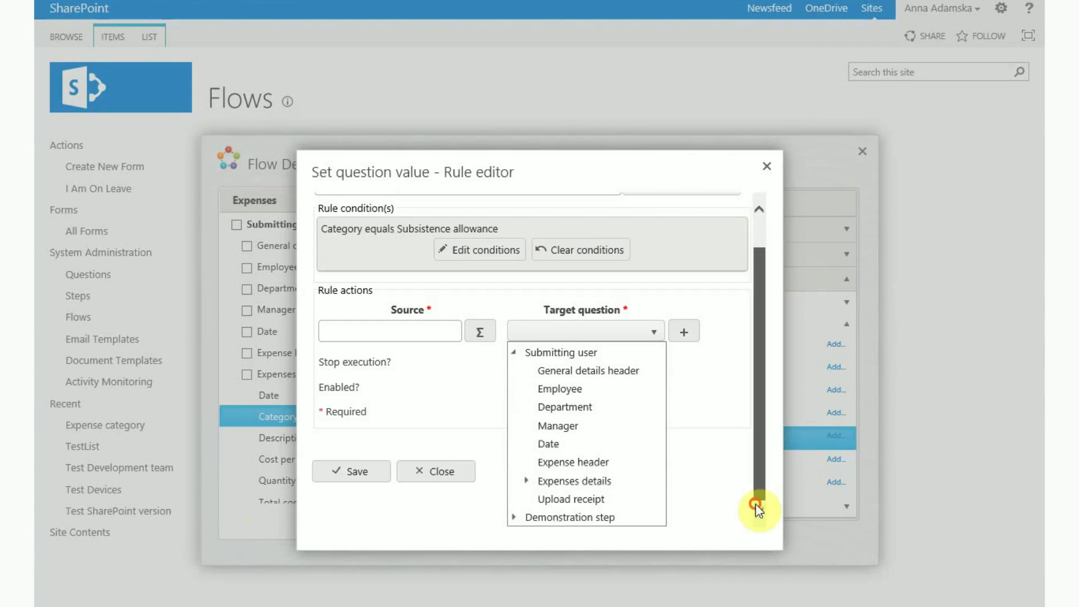
{"action": "left_click", "coordinate": [525, 482]}
{"action": "left_click", "coordinate": [586, 438]}
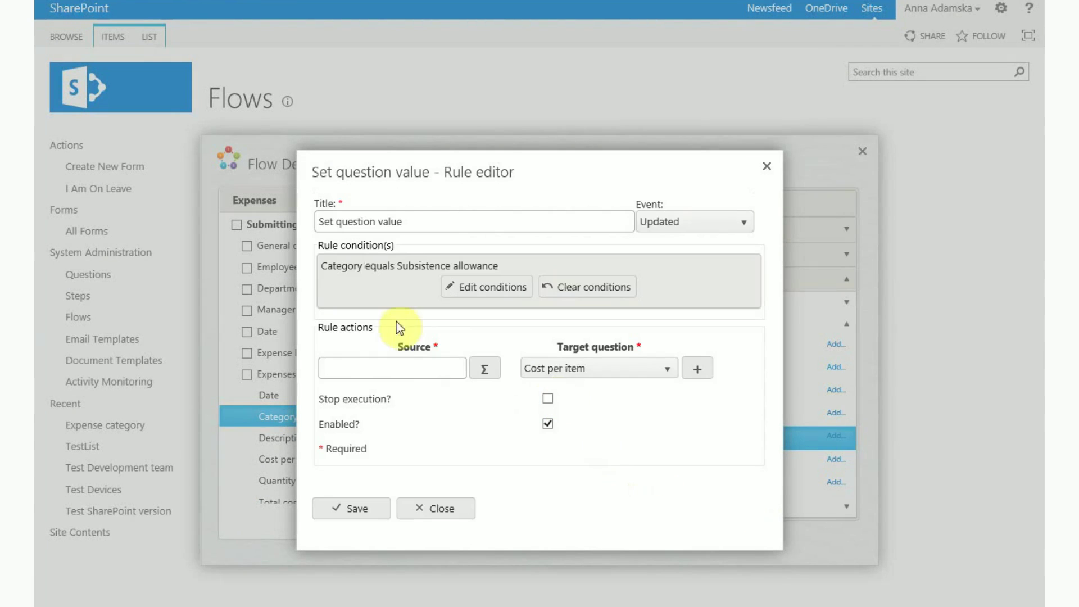
{"action": "left_click", "coordinate": [475, 370]}
{"action": "type", "text": "'€3.85'"}
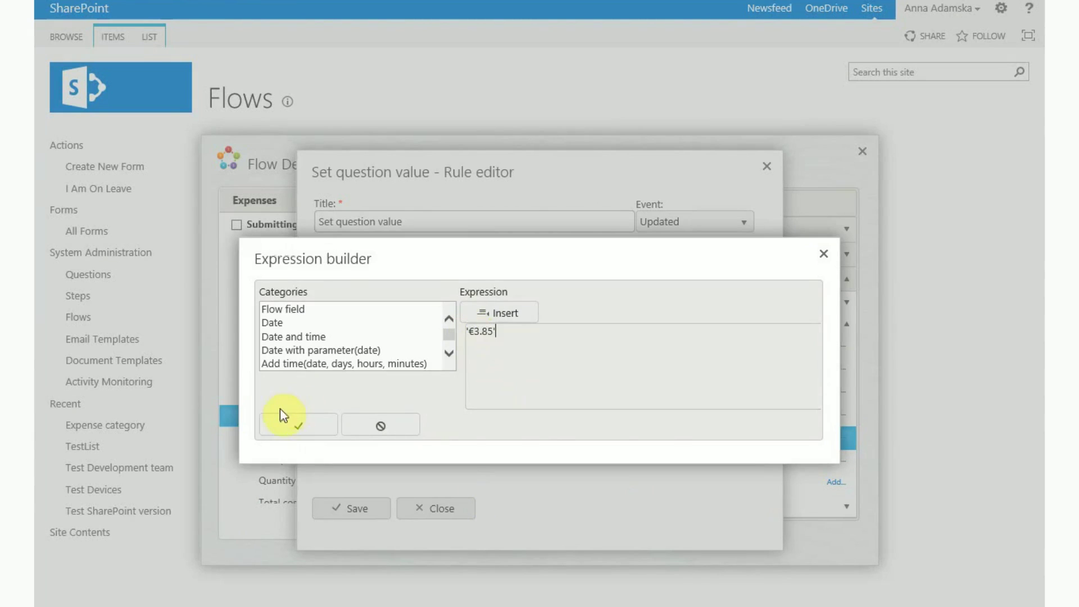
{"action": "left_click", "coordinate": [290, 427]}
{"action": "left_click", "coordinate": [358, 509]}
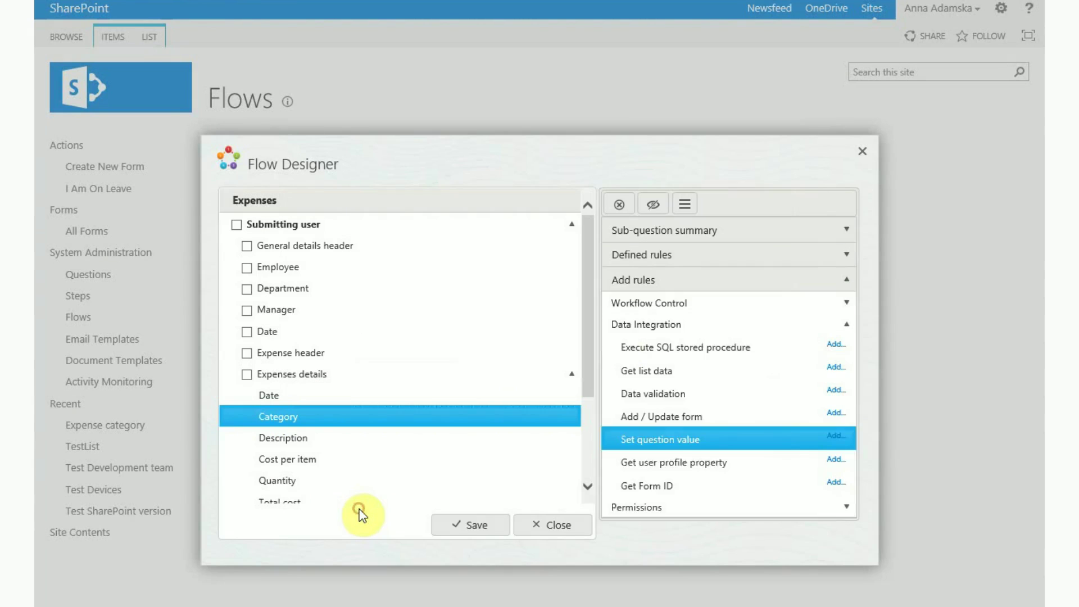
Step: Save and close the flow, then start a new Expenses form
{"action": "left_click", "coordinate": [457, 524]}
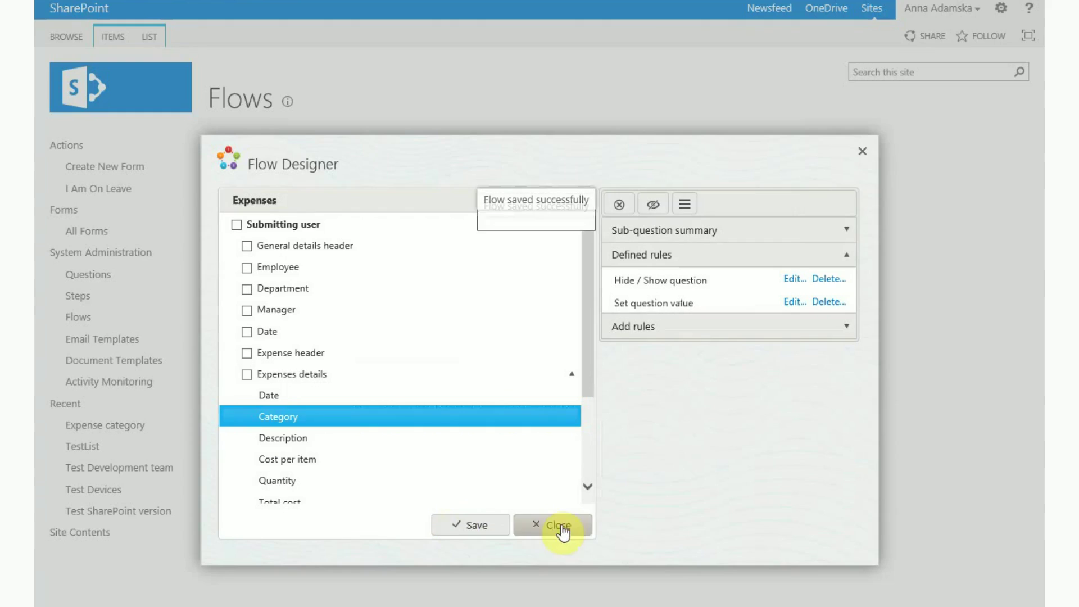
{"action": "left_click", "coordinate": [564, 527]}
{"action": "left_click", "coordinate": [94, 167]}
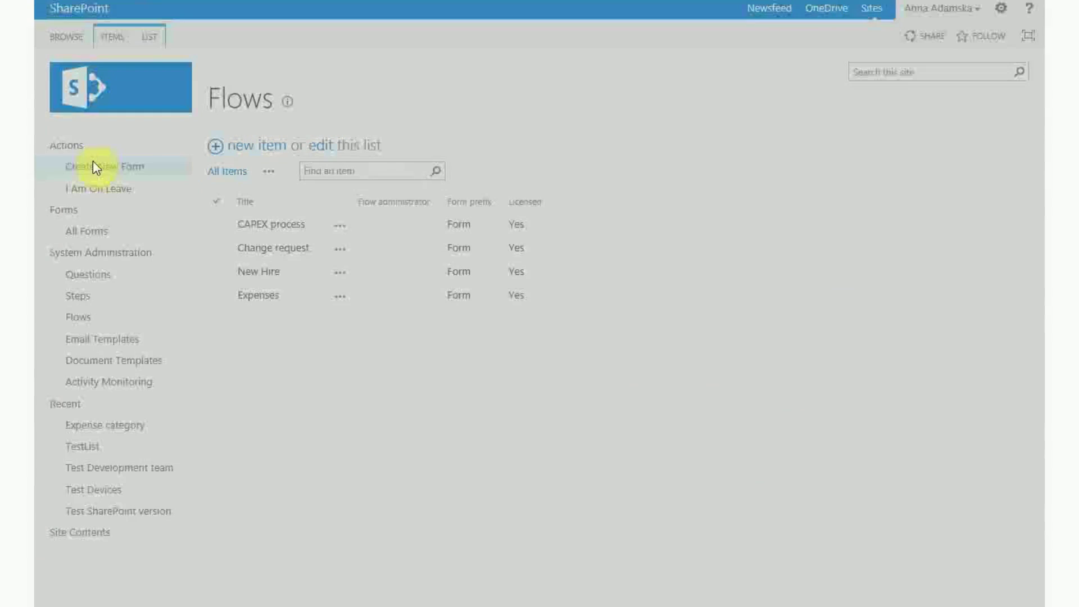
{"action": "left_click", "coordinate": [396, 358]}
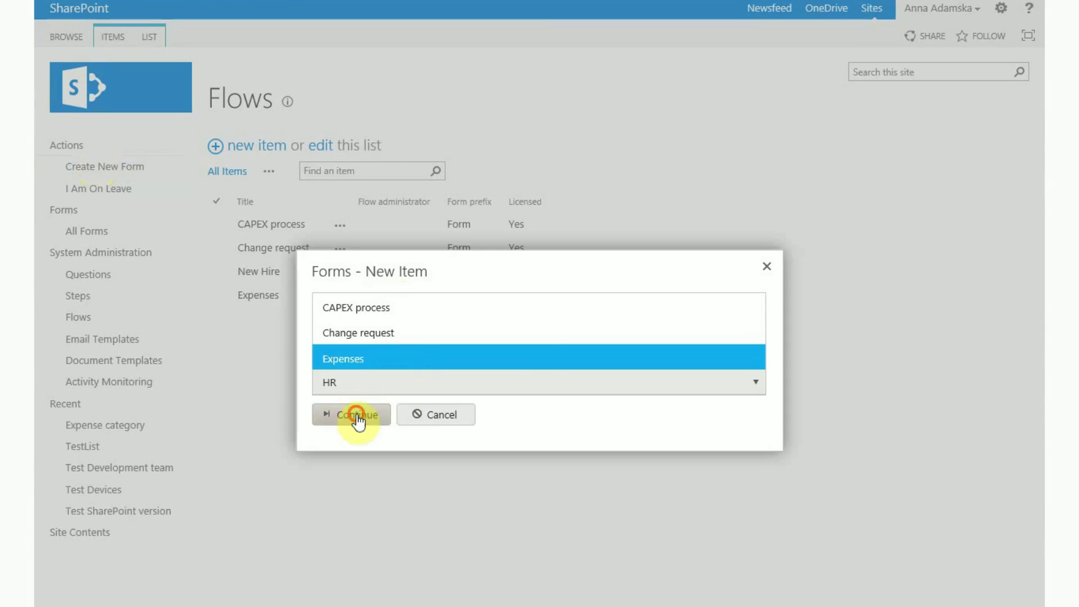
{"action": "left_click", "coordinate": [357, 415]}
Step: Confirm Subsistence allowance locks cost at €3.85, then switch to Corporate entertainment costing 25
{"action": "left_click", "coordinate": [416, 366]}
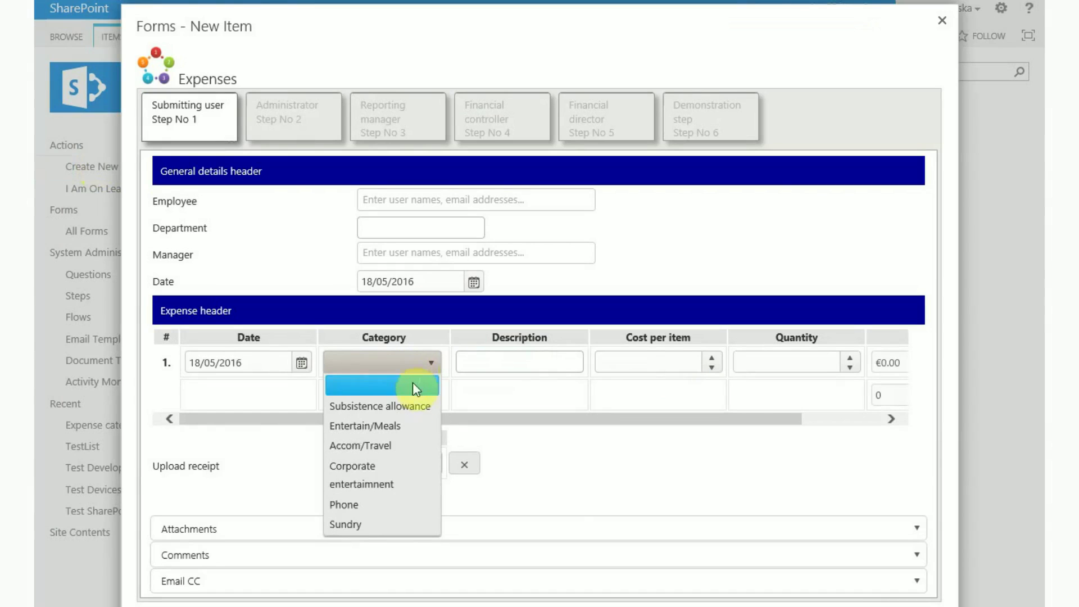
{"action": "left_click", "coordinate": [410, 408]}
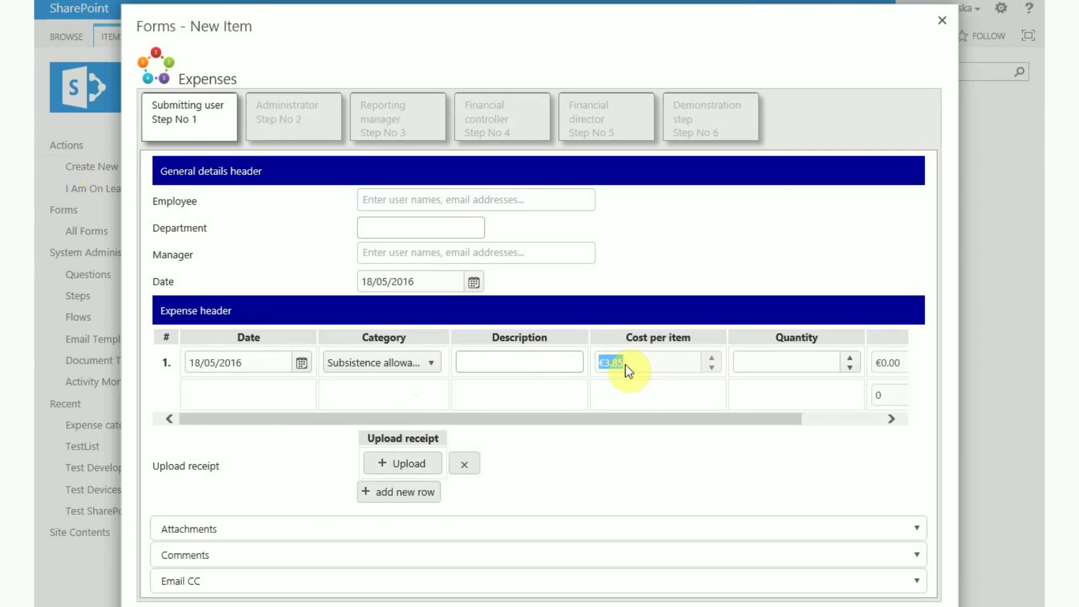
{"action": "left_click", "coordinate": [618, 367]}
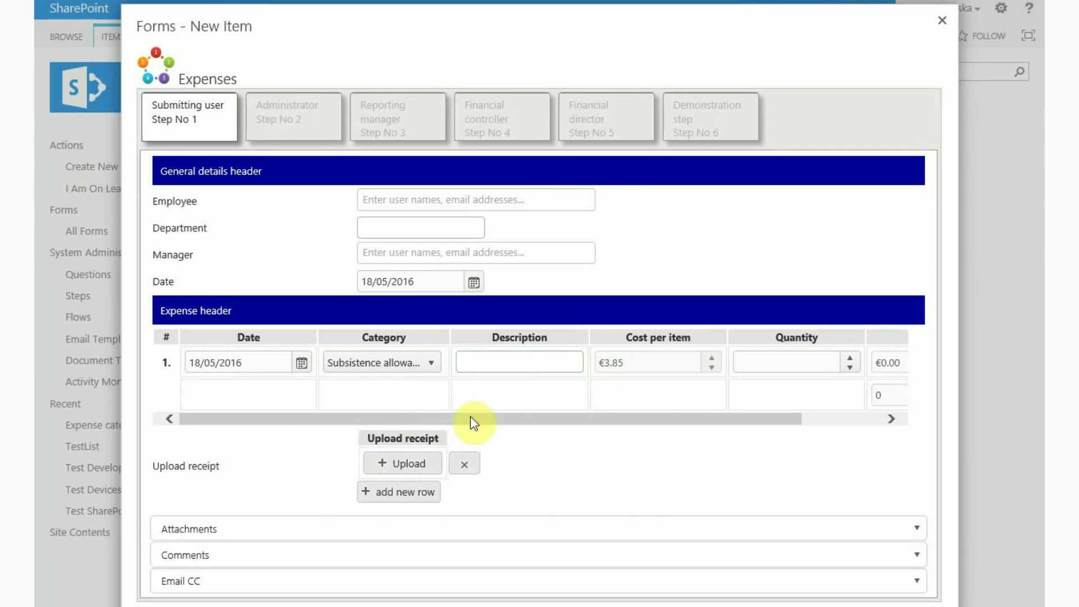
{"action": "left_click", "coordinate": [405, 364]}
{"action": "left_click", "coordinate": [387, 475]}
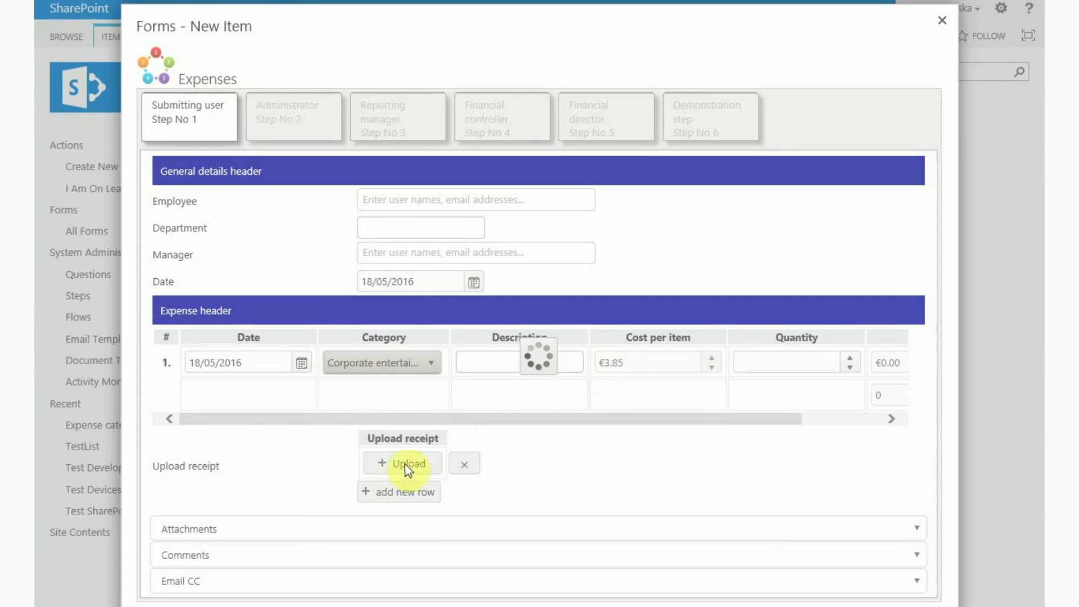
{"action": "left_click", "coordinate": [604, 365]}
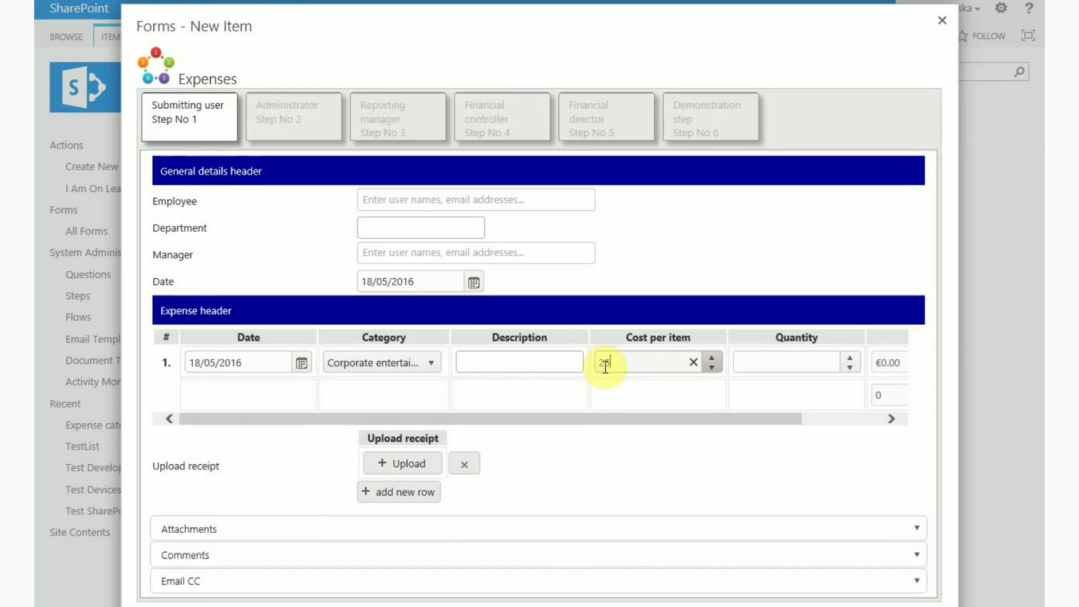
{"action": "type", "text": "25"}
{"action": "key", "text": "Tab"}
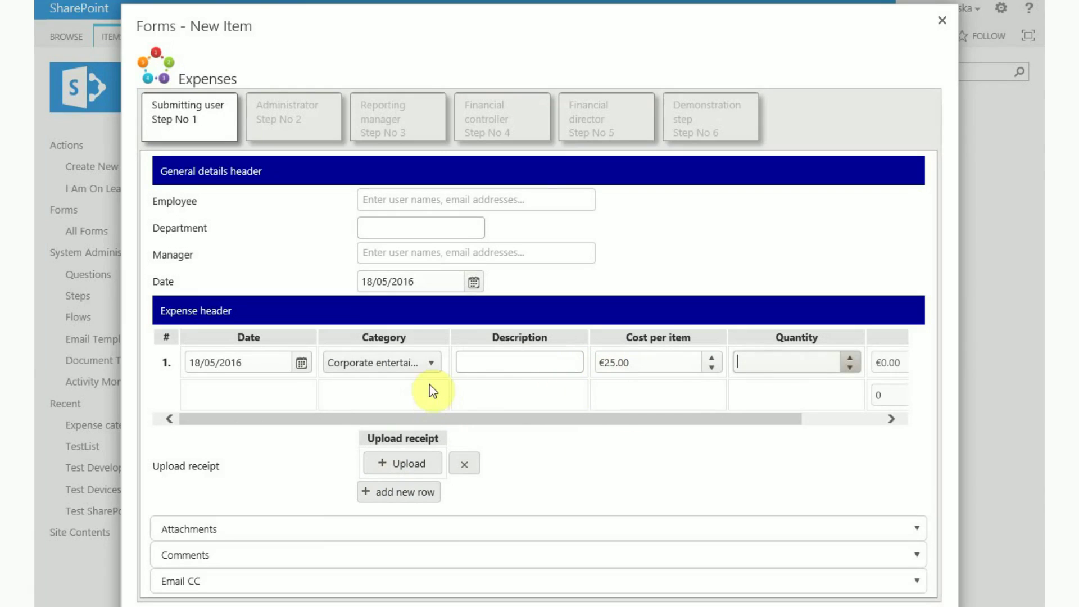